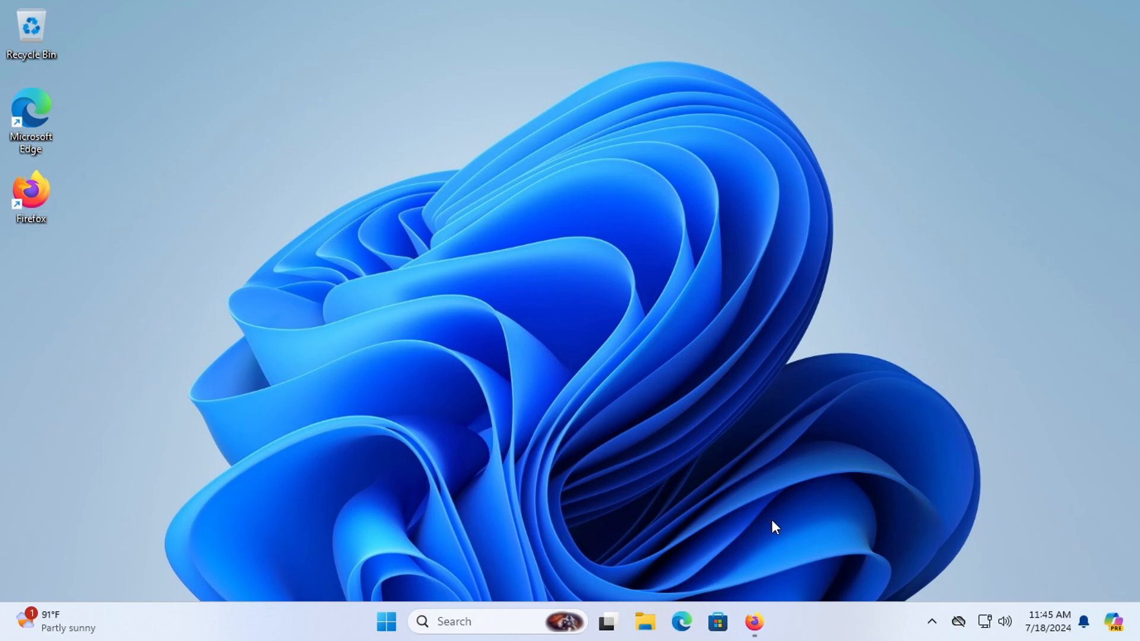
Review the PCem v17 download link and the 19 December 2021 maintainer news, then return to the 86Box GitHub page
click(754, 621)
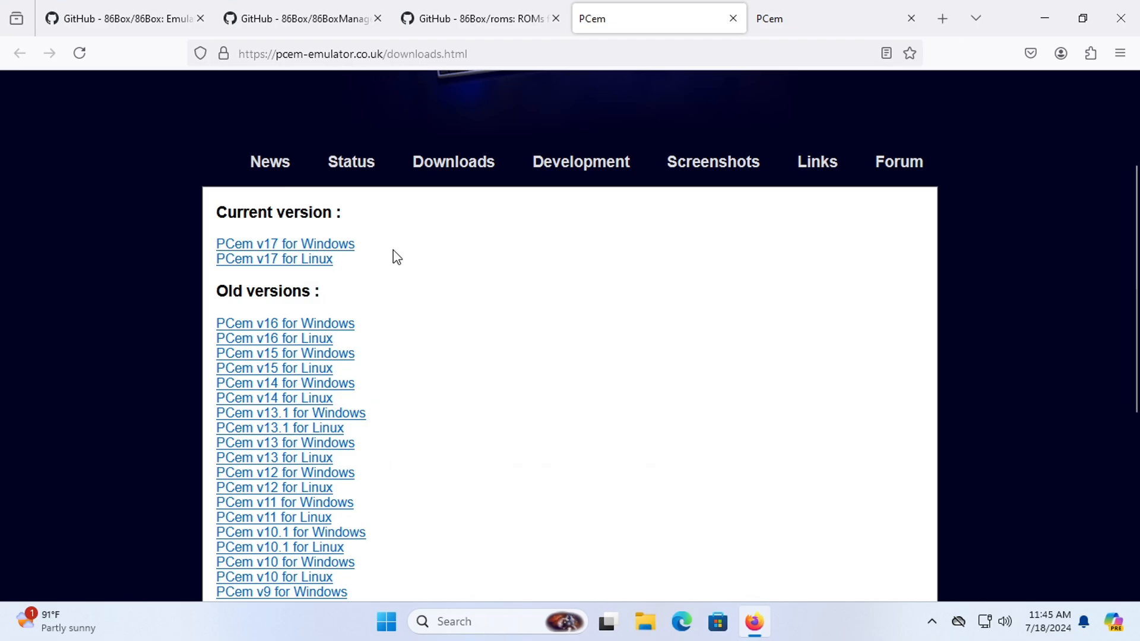
drag(393, 250, 475, 230)
click(808, 19)
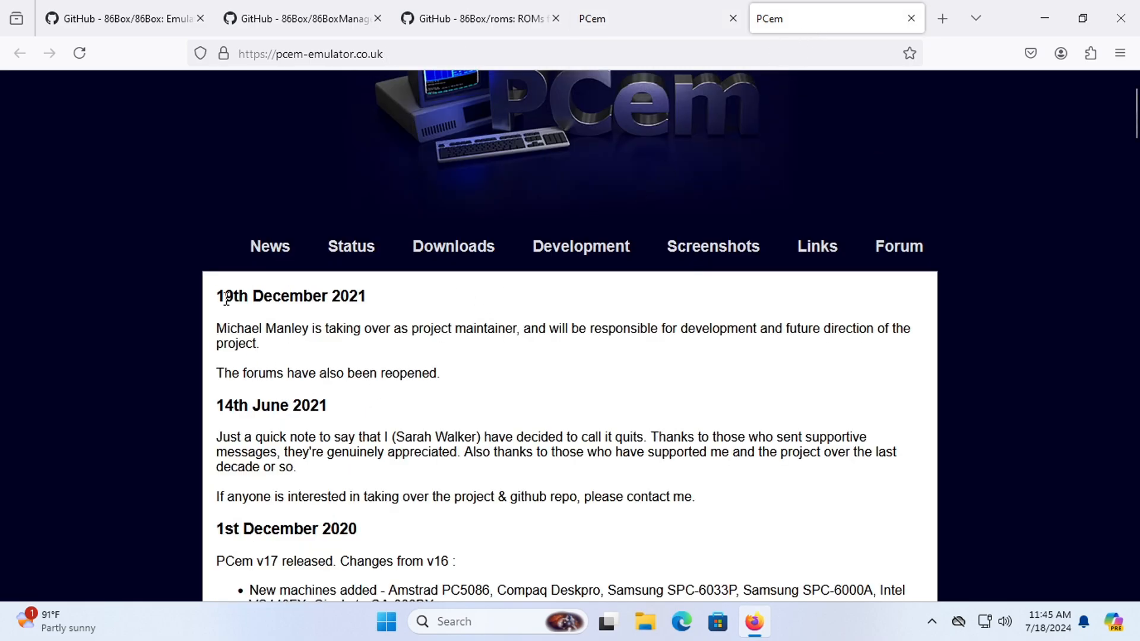
drag(214, 300, 369, 293)
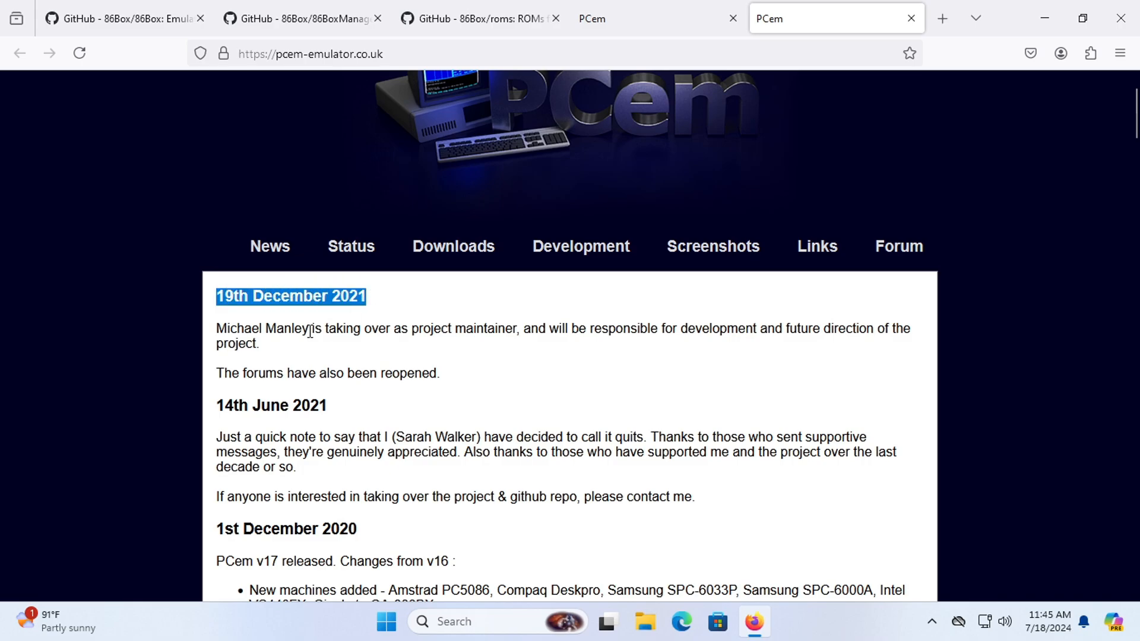
drag(220, 328, 485, 323)
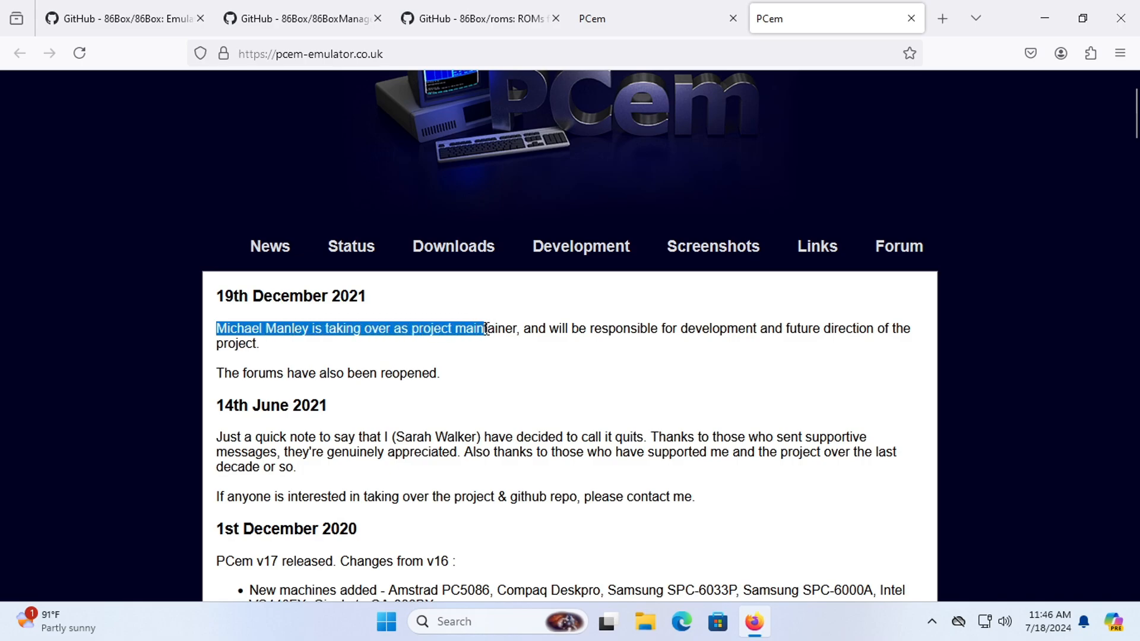
click(516, 327)
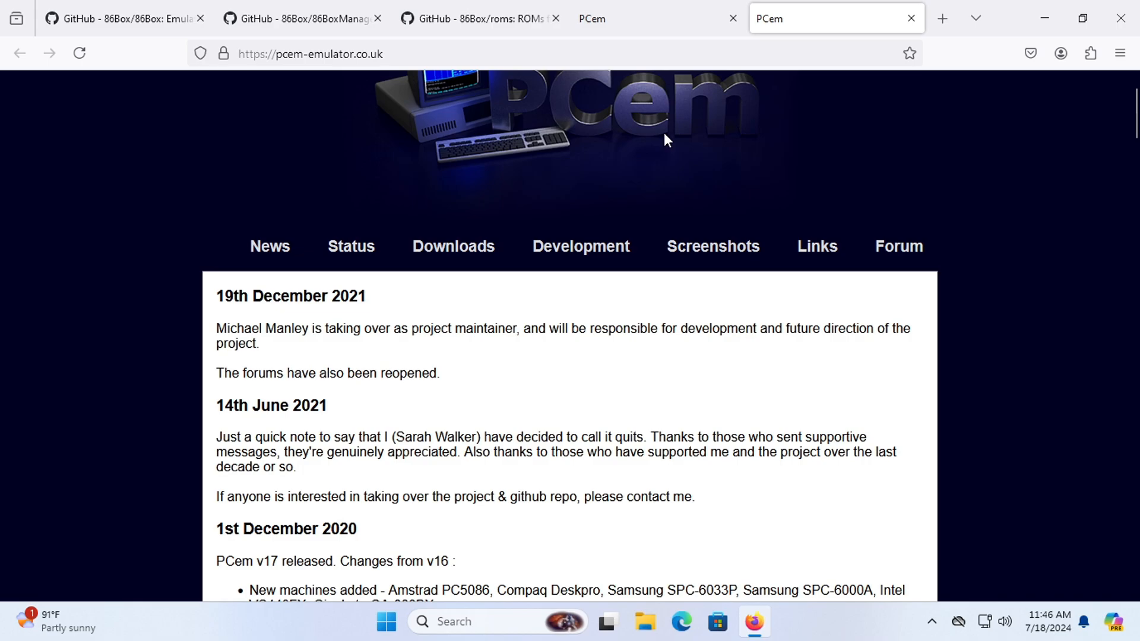
click(119, 19)
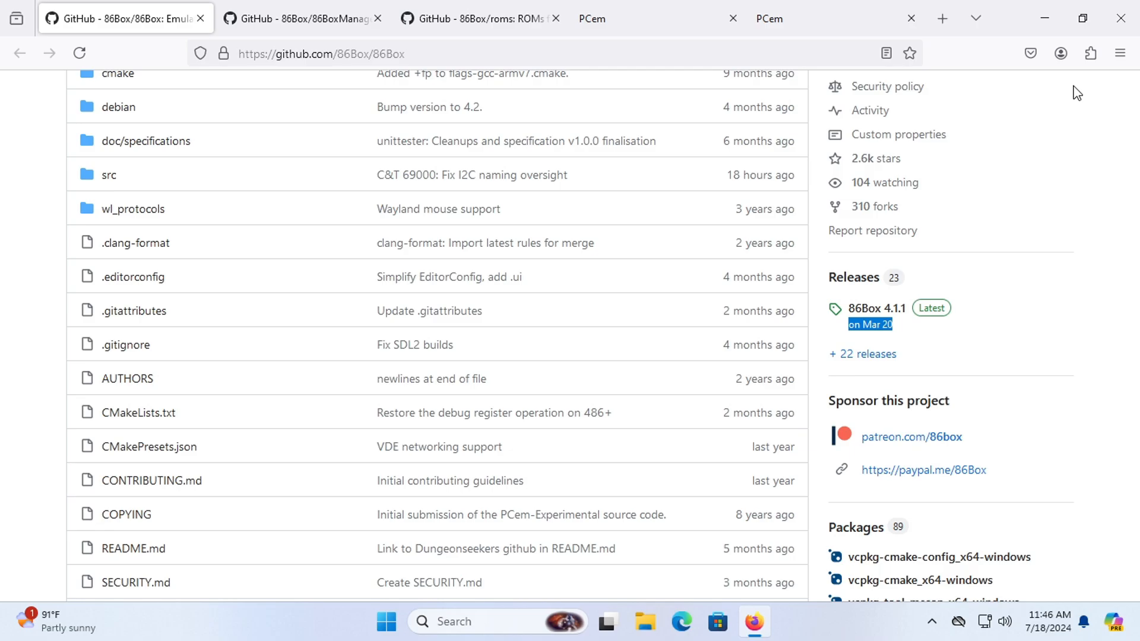
Open the 86Box 4.1.1 release page from the repository's Releases section
click(1080, 233)
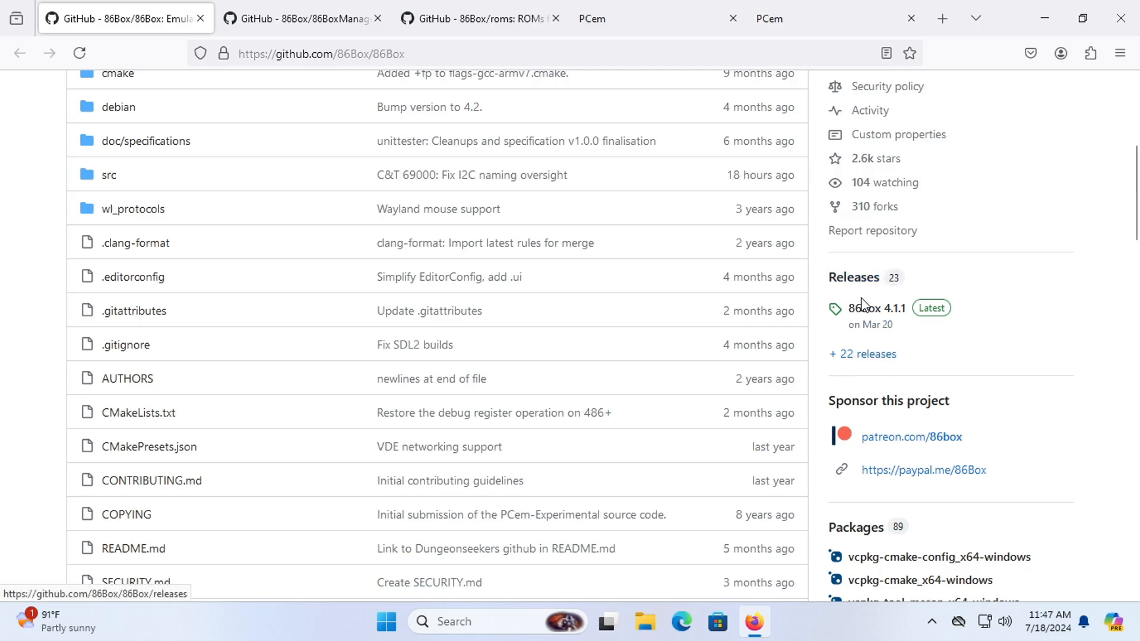
click(878, 318)
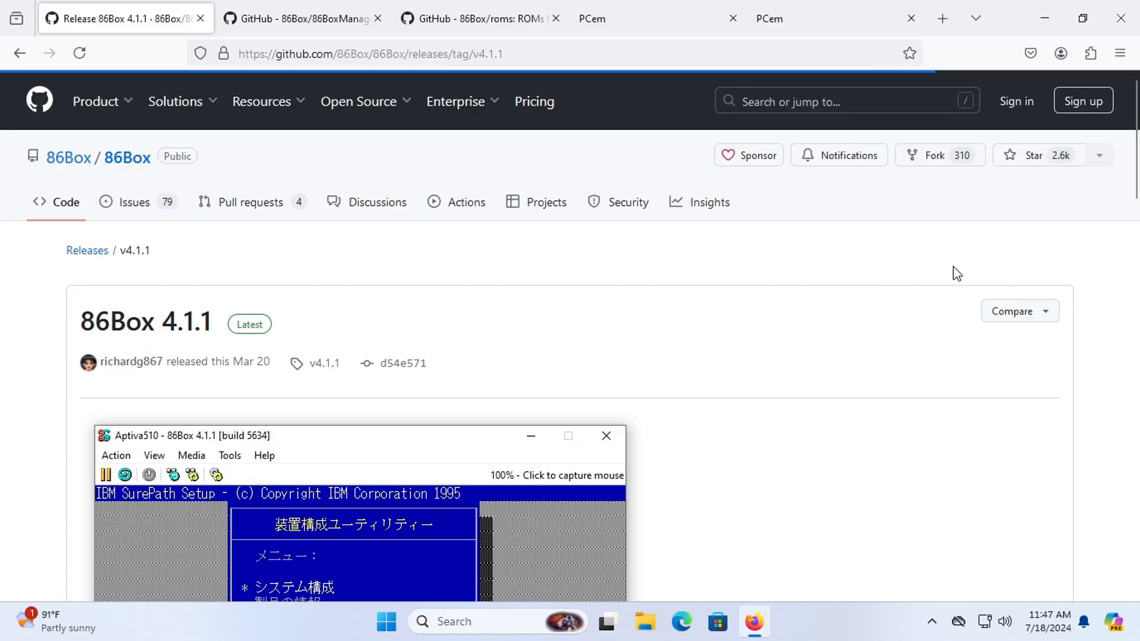
Download 86Box-Windows-64-b5634.zip and, from the Version 1.7.4 release, 86BoxManager_1.7.4.zip
scroll(812, 353, down, 15)
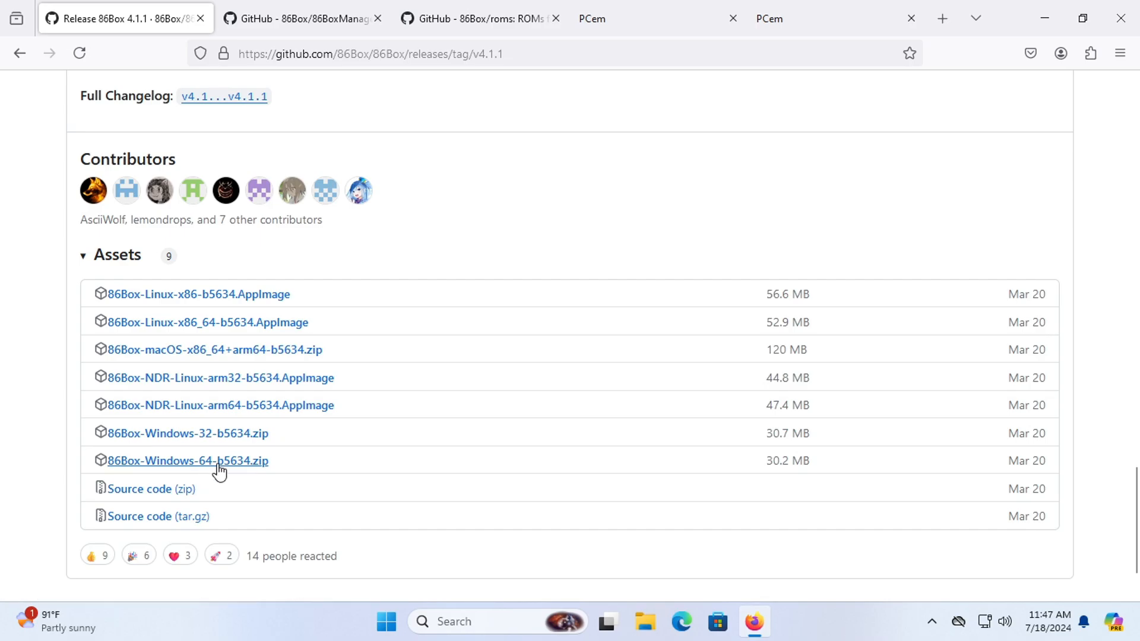
click(260, 469)
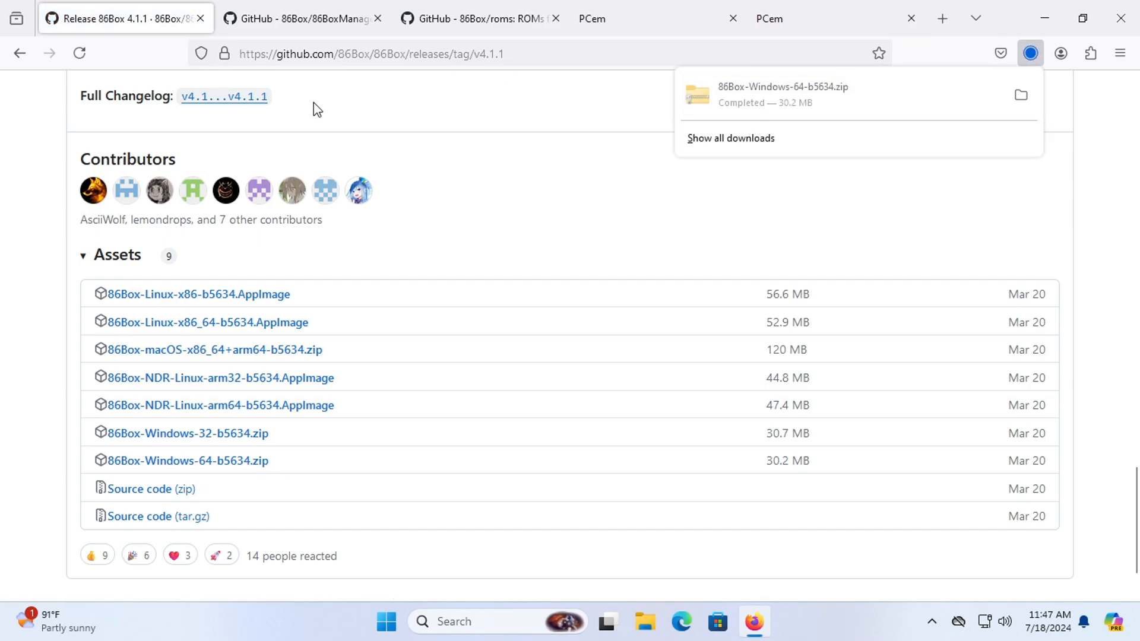
click(319, 24)
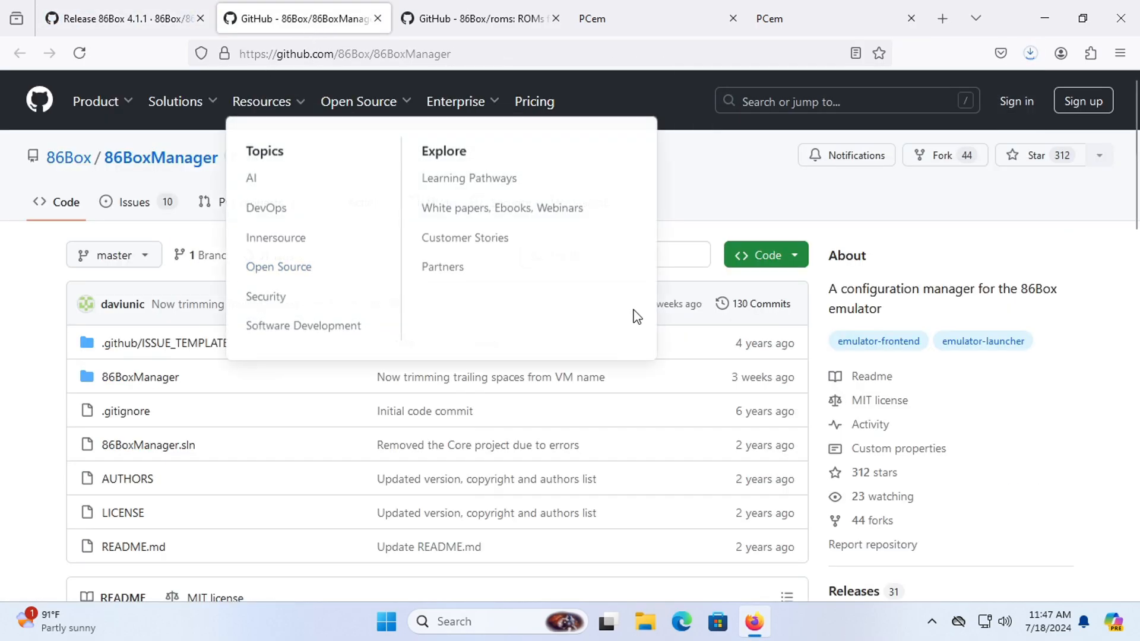
scroll(921, 420, down, 5)
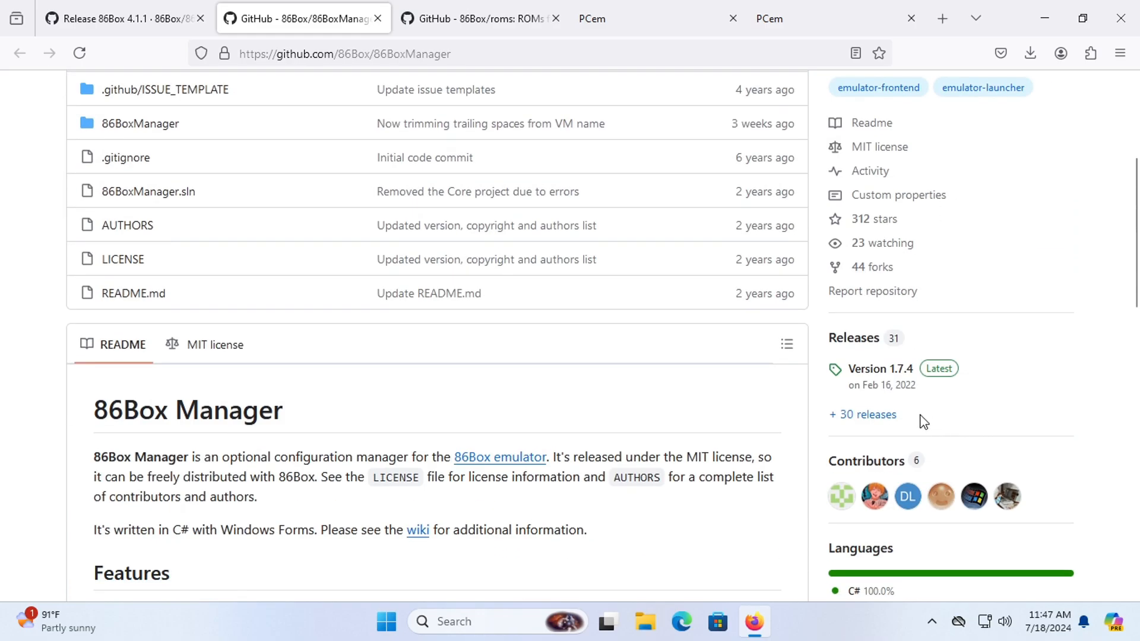
click(873, 368)
scroll(307, 342, down, 8)
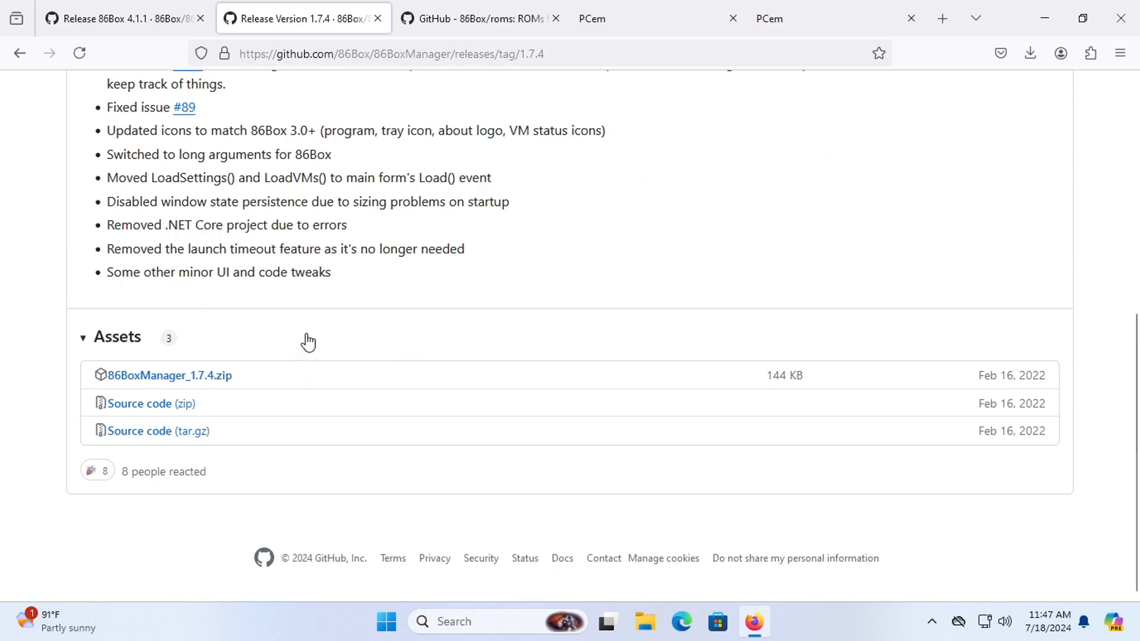
click(147, 377)
Download the roms repository as roms-master.zip via Code > Download ZIP
click(464, 22)
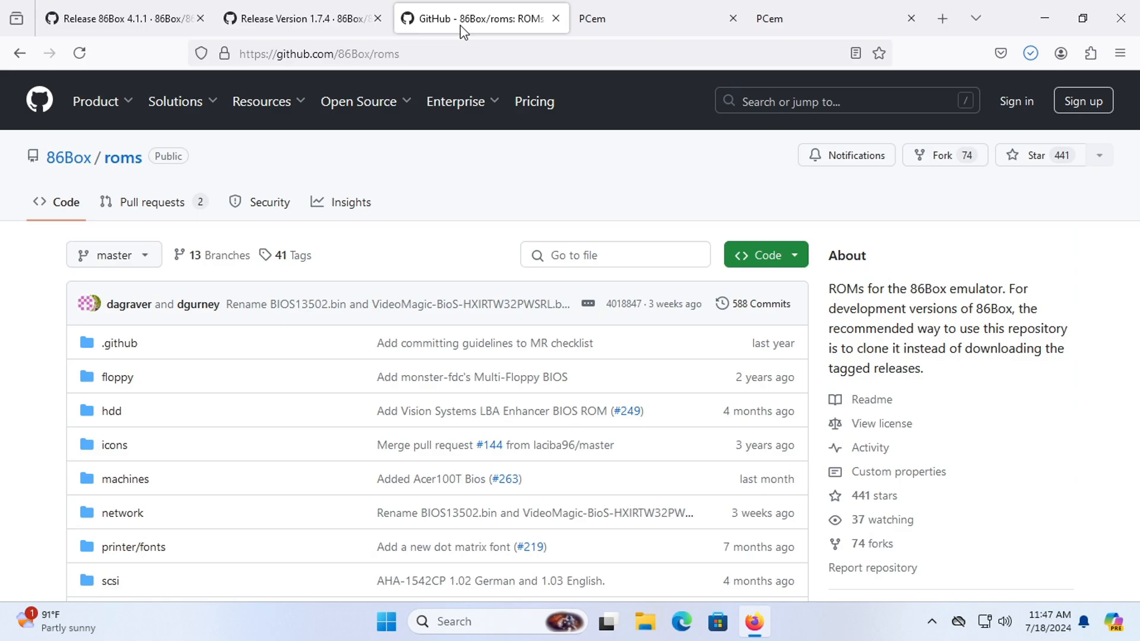
scroll(976, 297, down, 3)
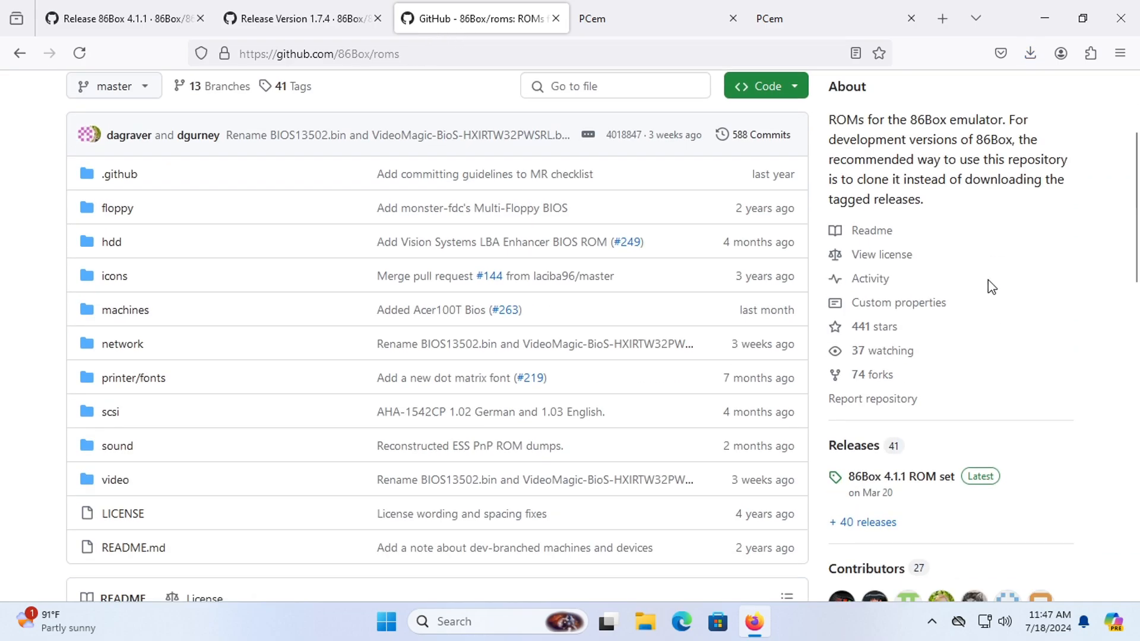
scroll(975, 426, up, 3)
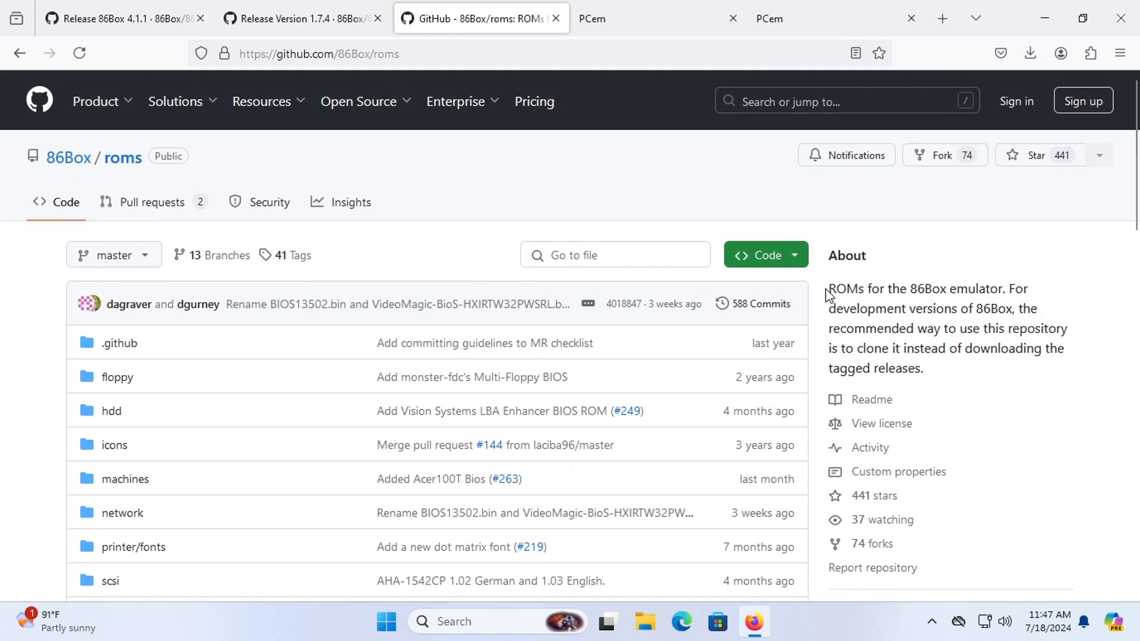
click(794, 256)
click(567, 481)
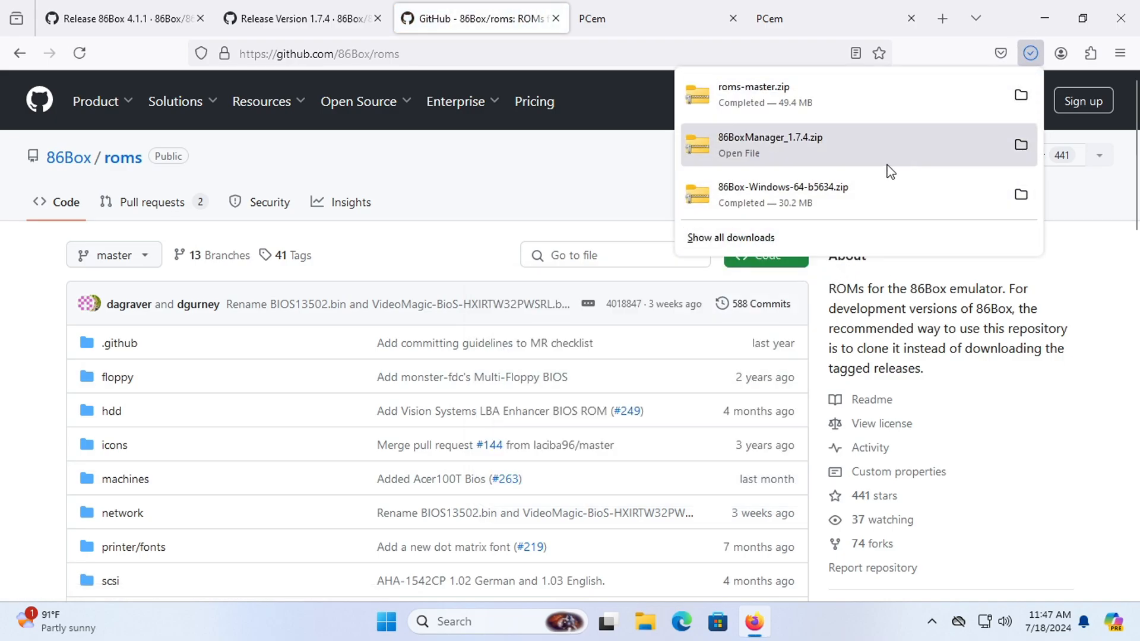
Show the downloads in their folder and delete the three older downloaded items
click(789, 241)
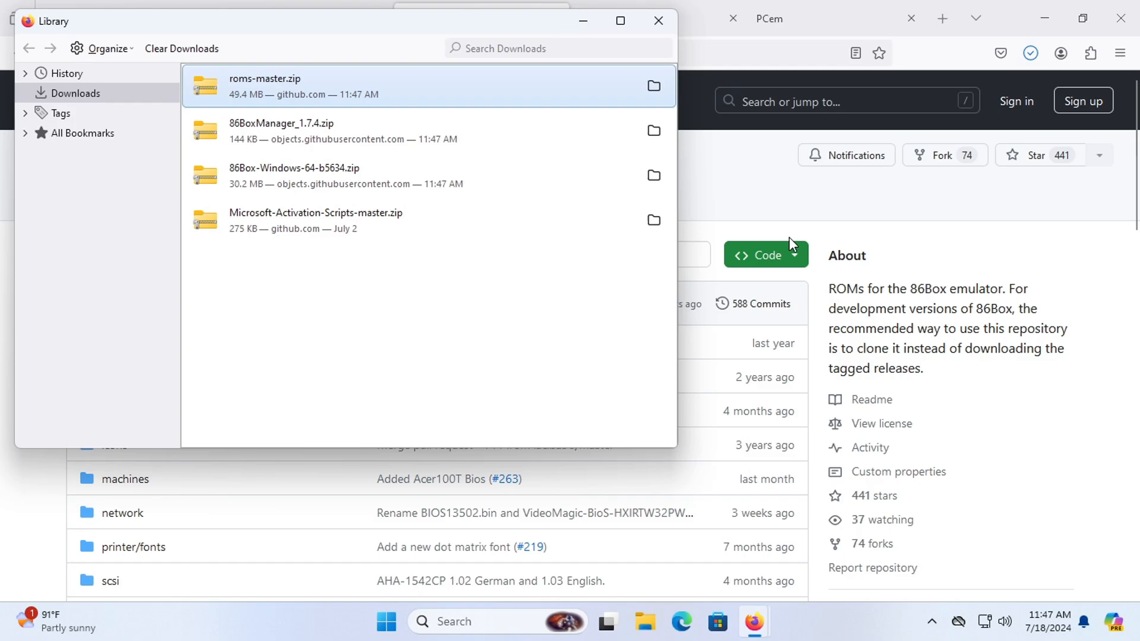
click(651, 86)
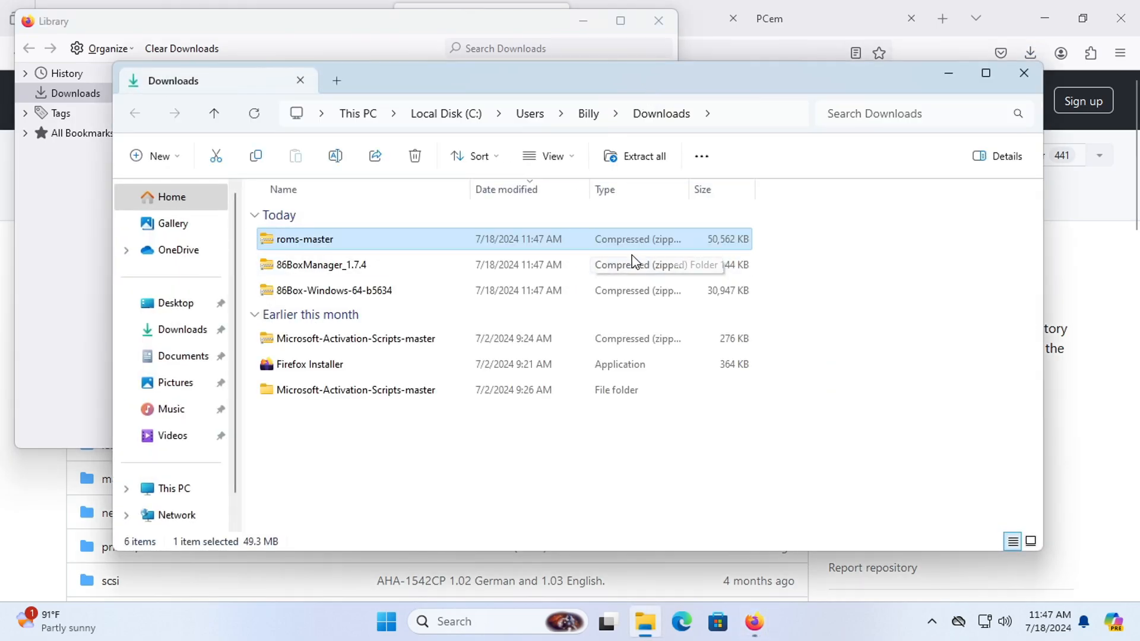
right_click(411, 234)
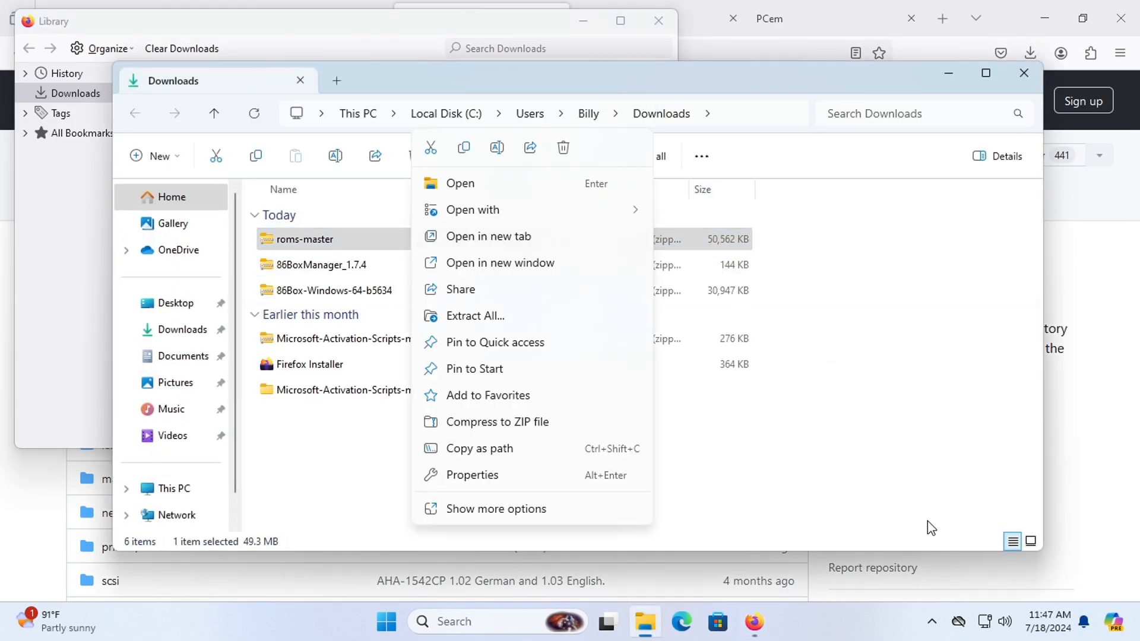
drag(918, 523, 525, 344)
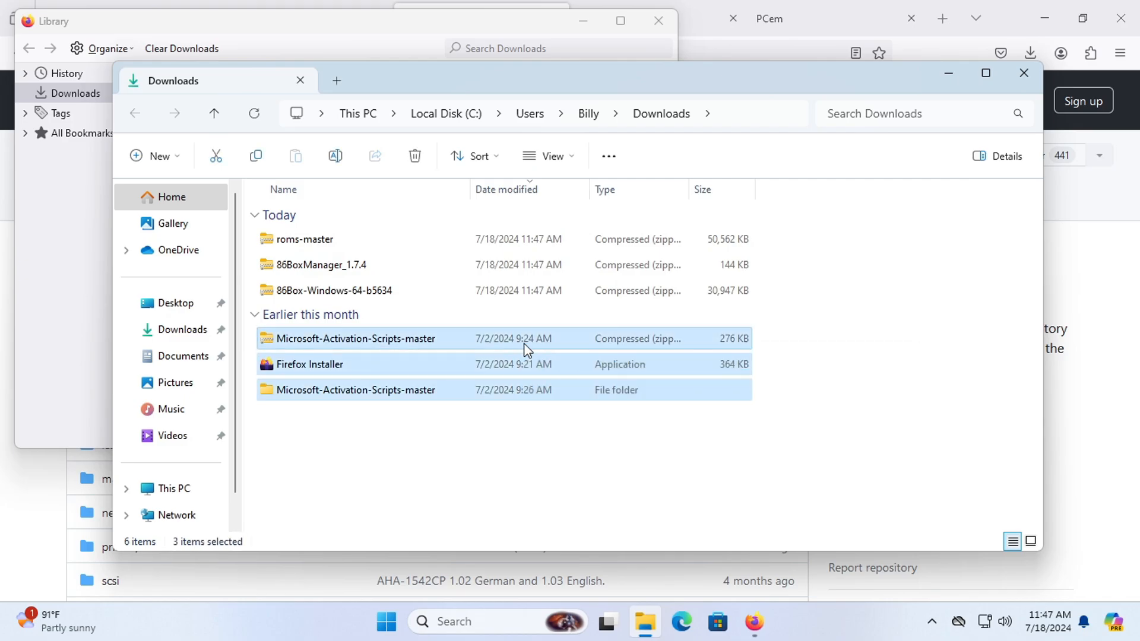
key(Delete)
Extract roms-master.zip and 86BoxManager_1.7.4.zip into their default folders
right_click(329, 241)
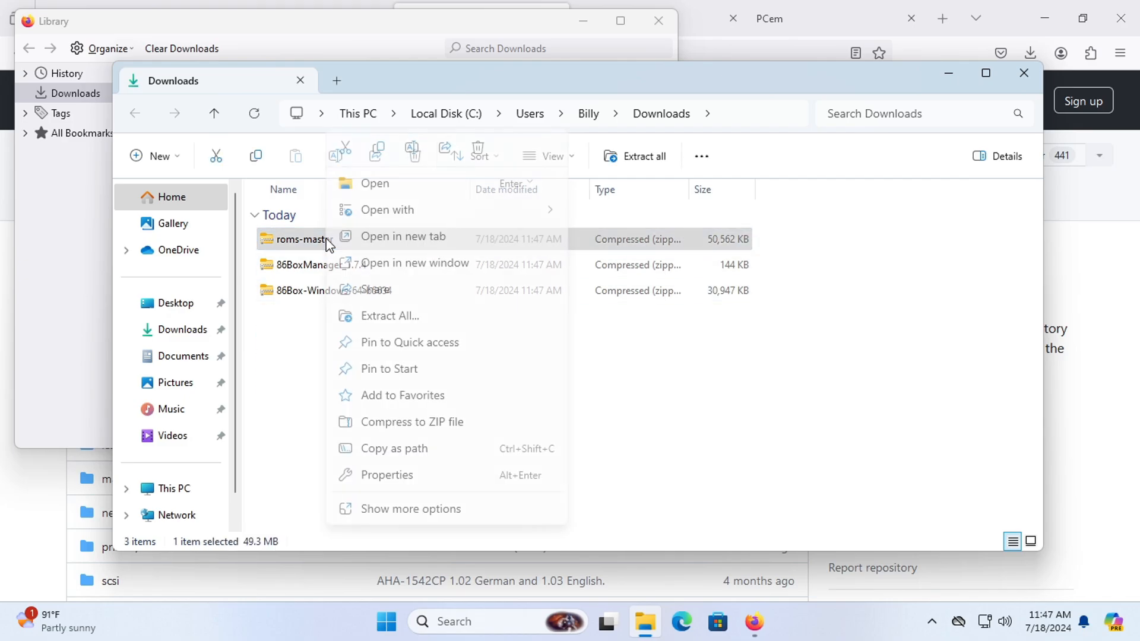
click(438, 318)
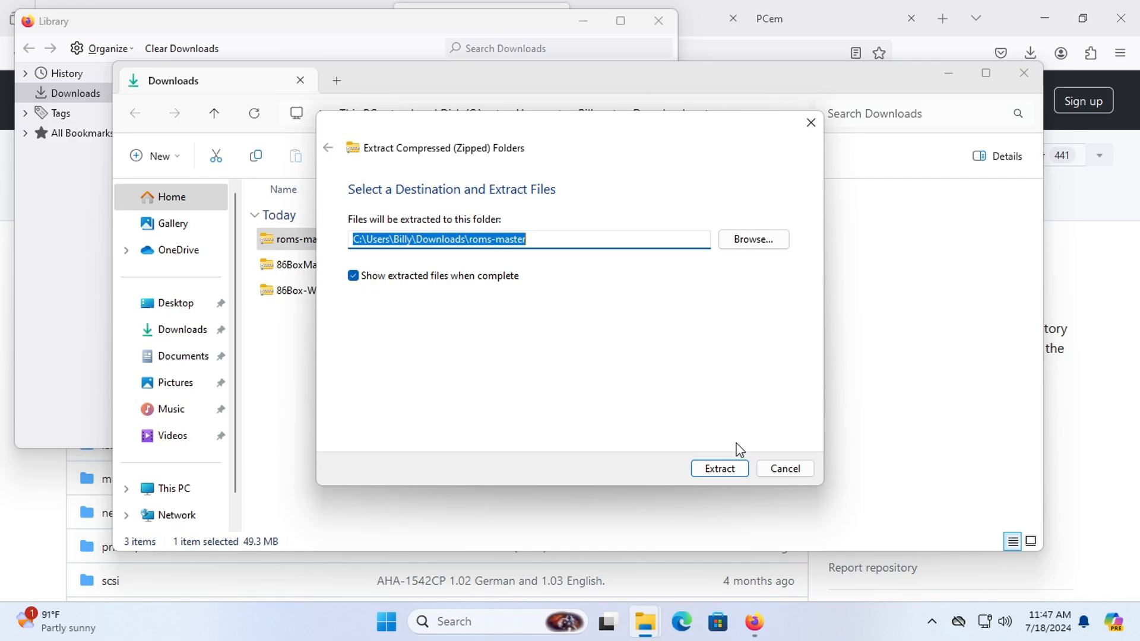
click(724, 469)
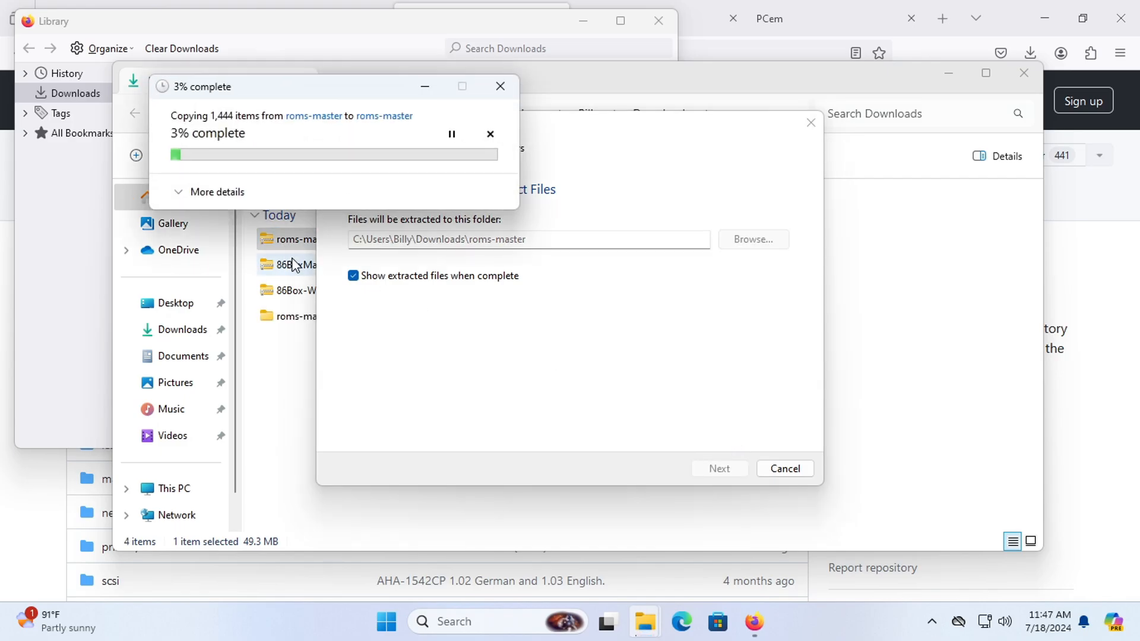
click(268, 266)
right_click(271, 265)
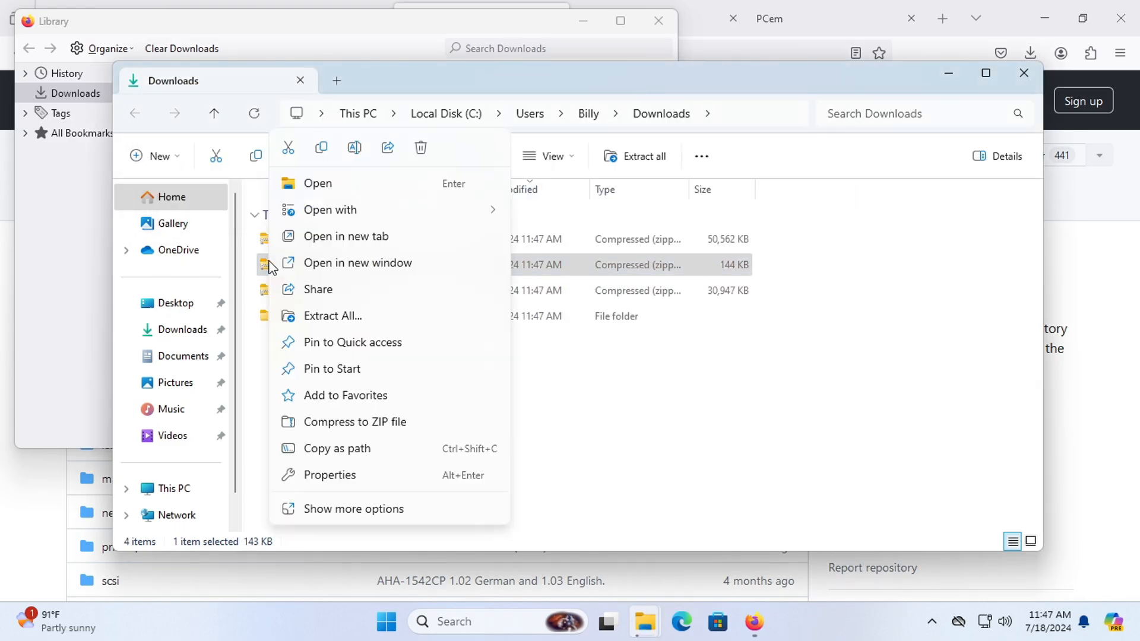
click(354, 315)
click(700, 468)
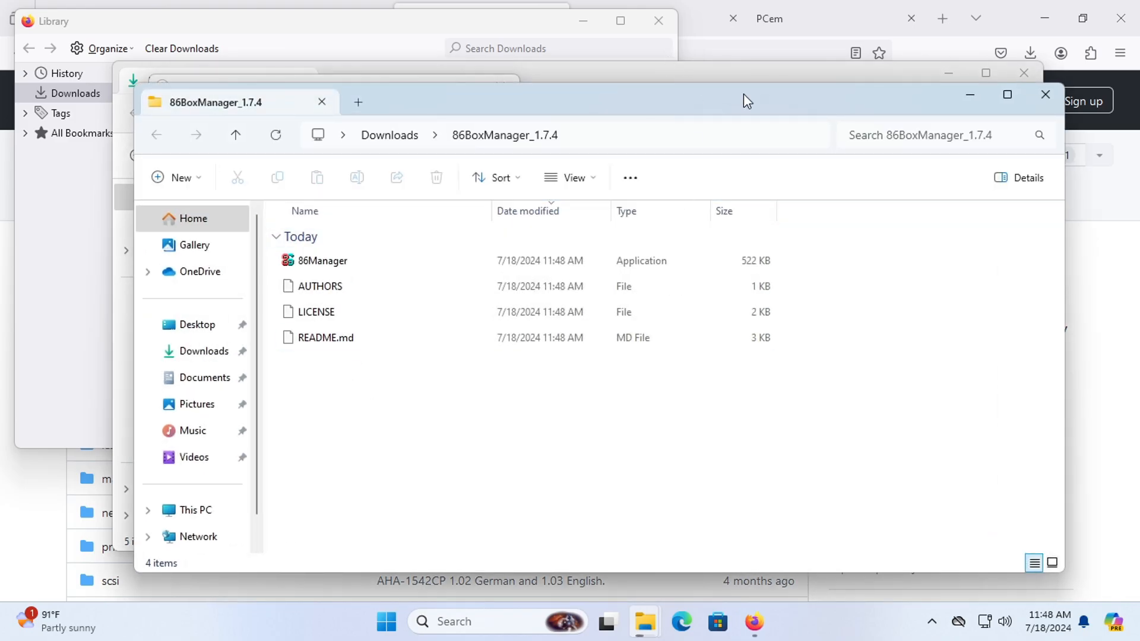
click(1045, 94)
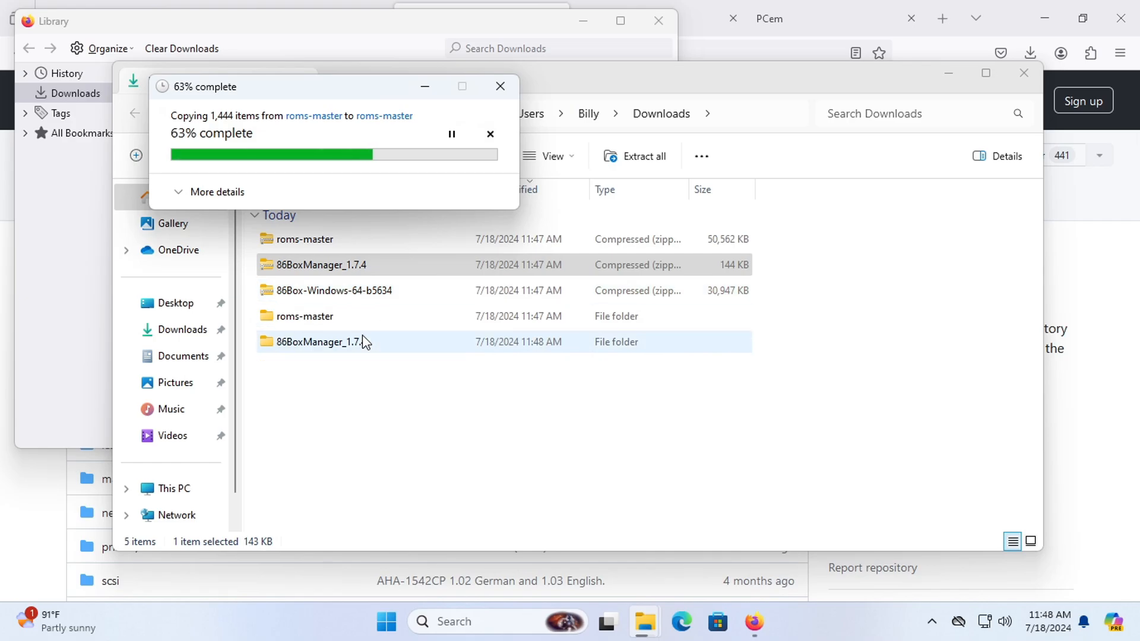
Extract 86Box-Windows-64-b5634.zip into its default folder
click(344, 291)
right_click(348, 290)
click(428, 324)
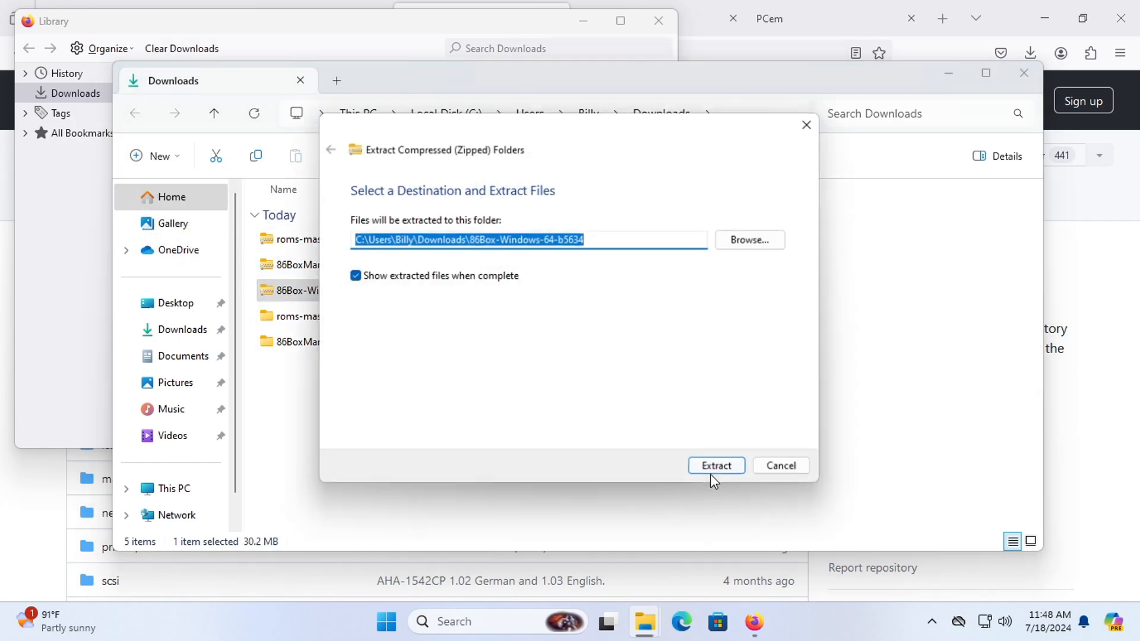
click(728, 471)
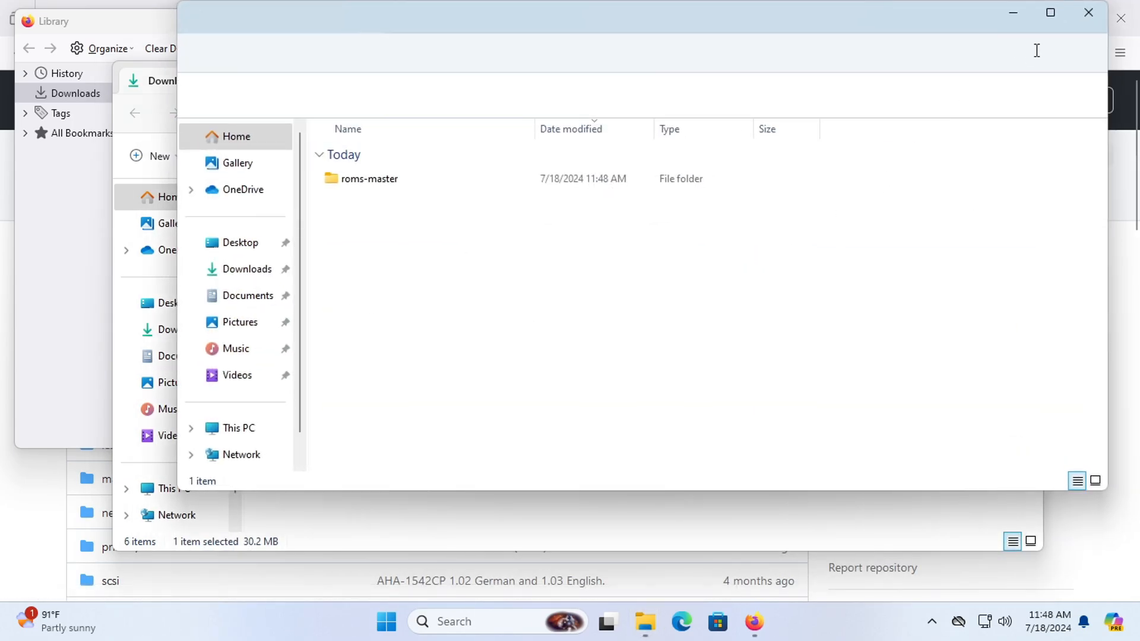
click(1070, 19)
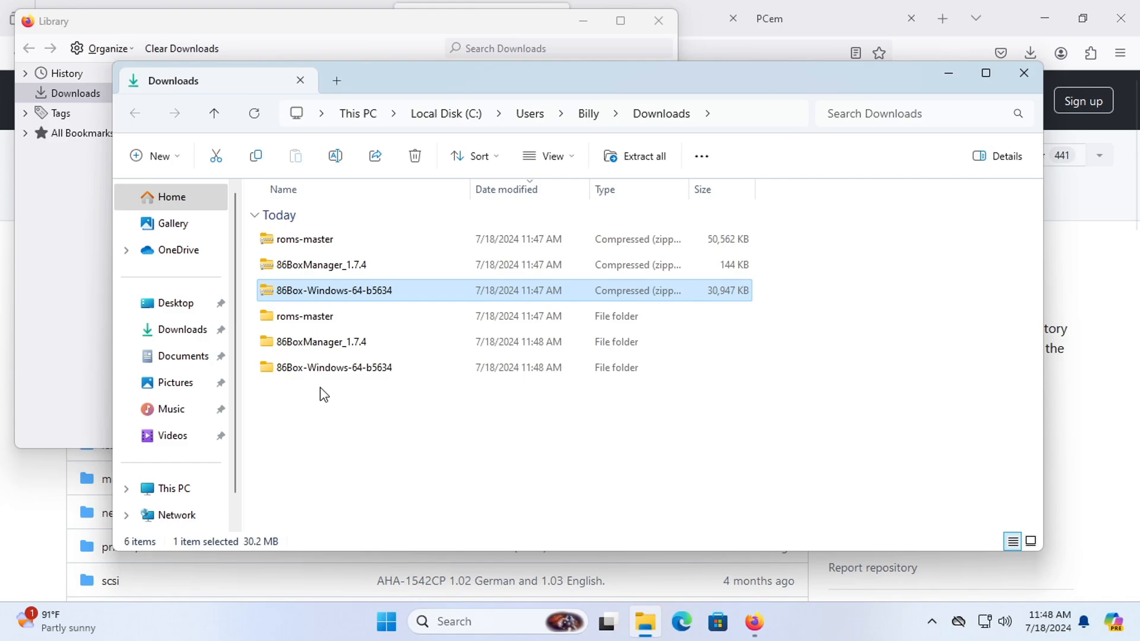
Copy the three extracted folders and go to the Documents folder
drag(321, 391, 308, 314)
right_click(308, 315)
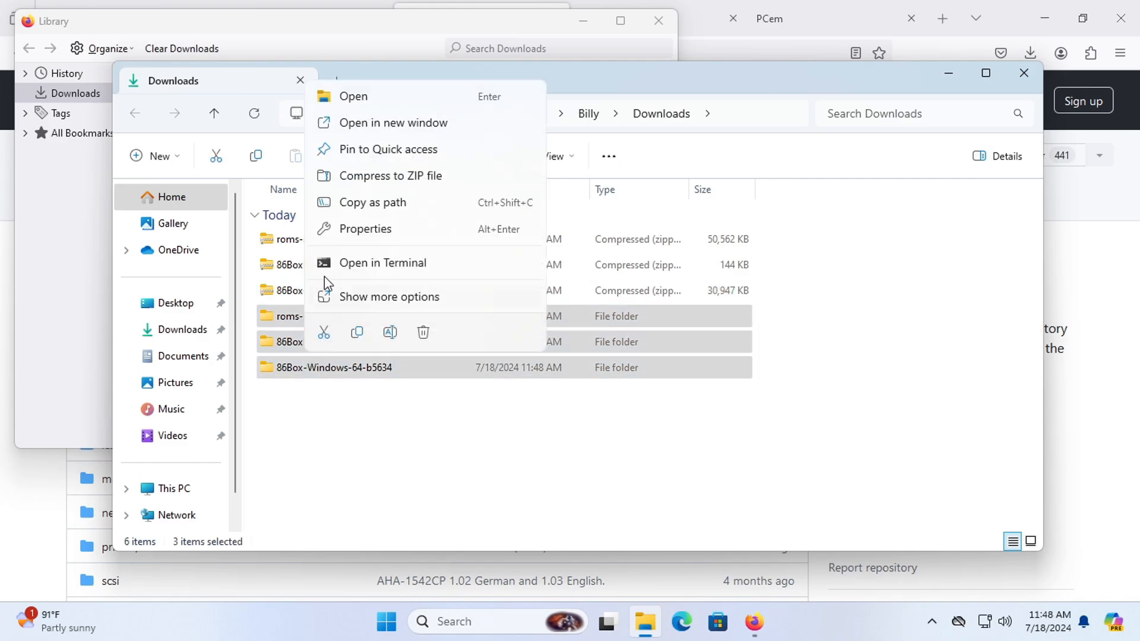
click(357, 334)
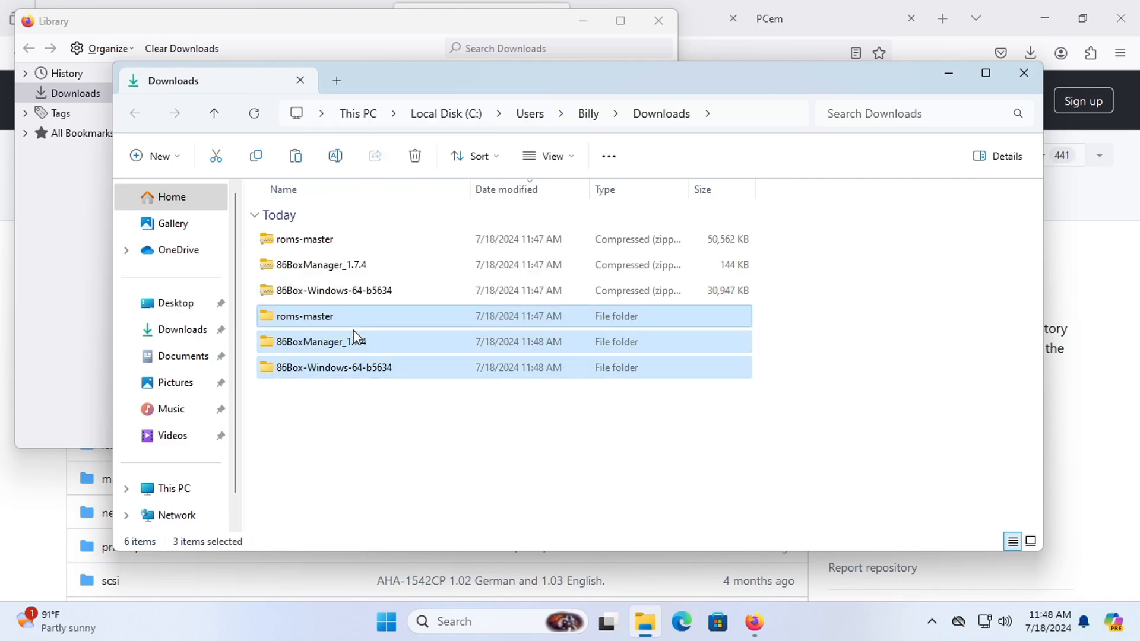
click(181, 330)
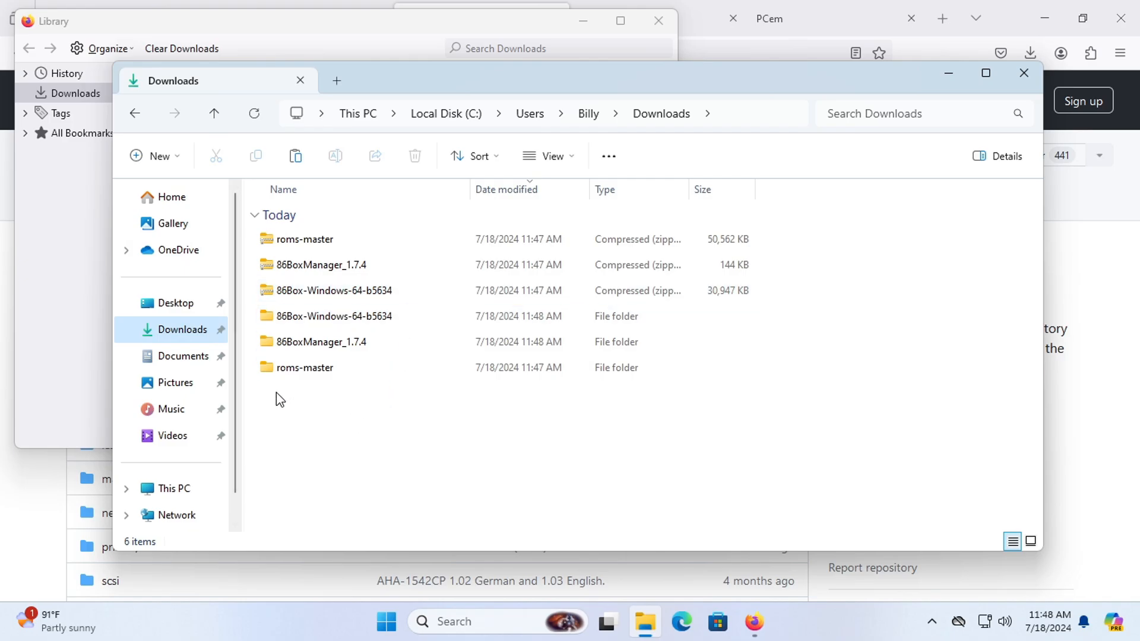
click(183, 356)
Create a folder named 86Box in Documents and paste the three copied folders into it
right_click(349, 333)
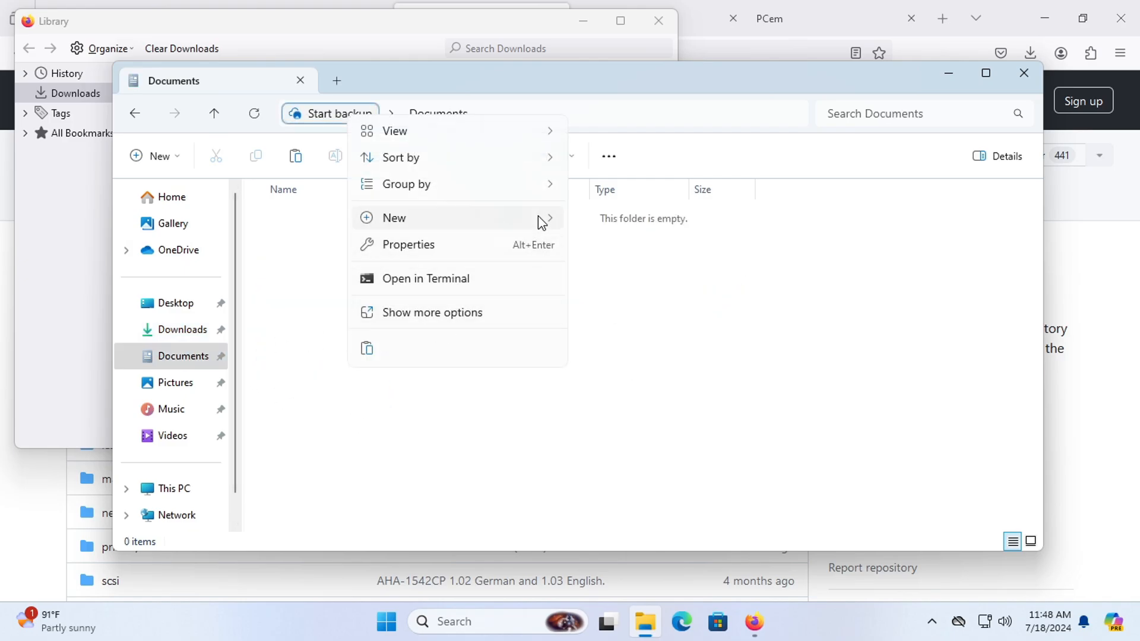
mouse_move(542, 219)
click(594, 217)
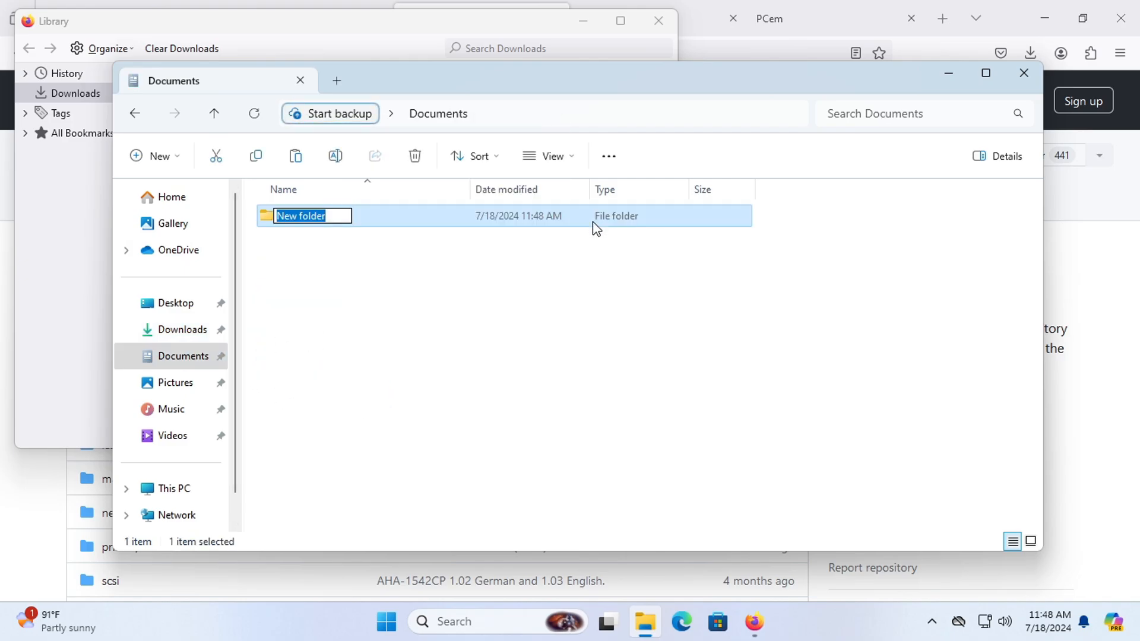
text(86B)
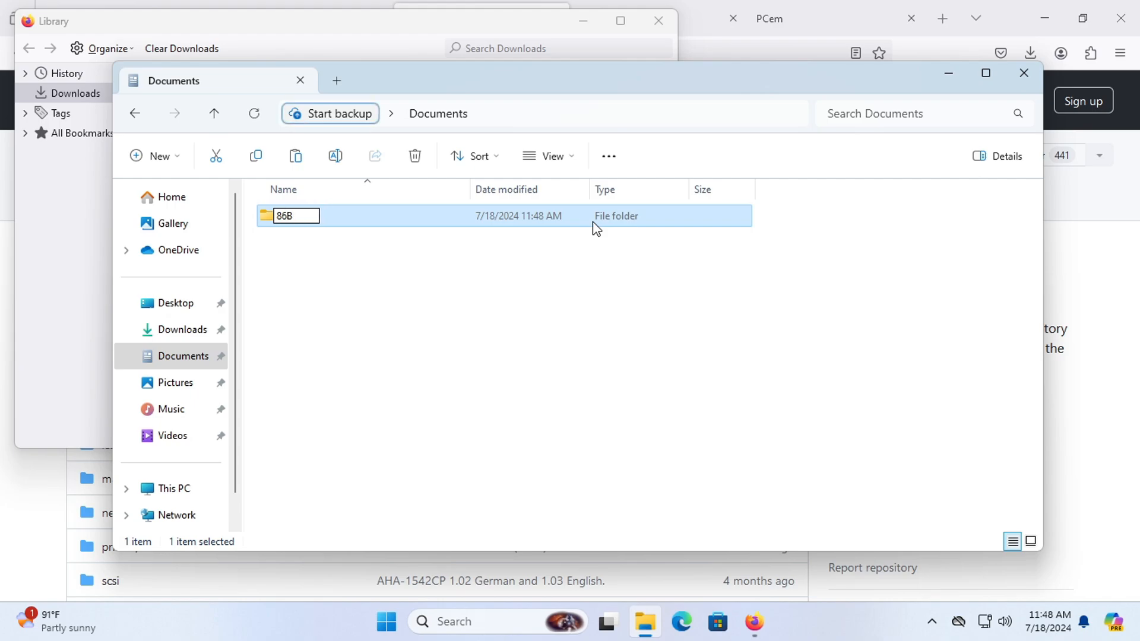
text(ox)
key(Return)
double_click(592, 223)
right_click(533, 277)
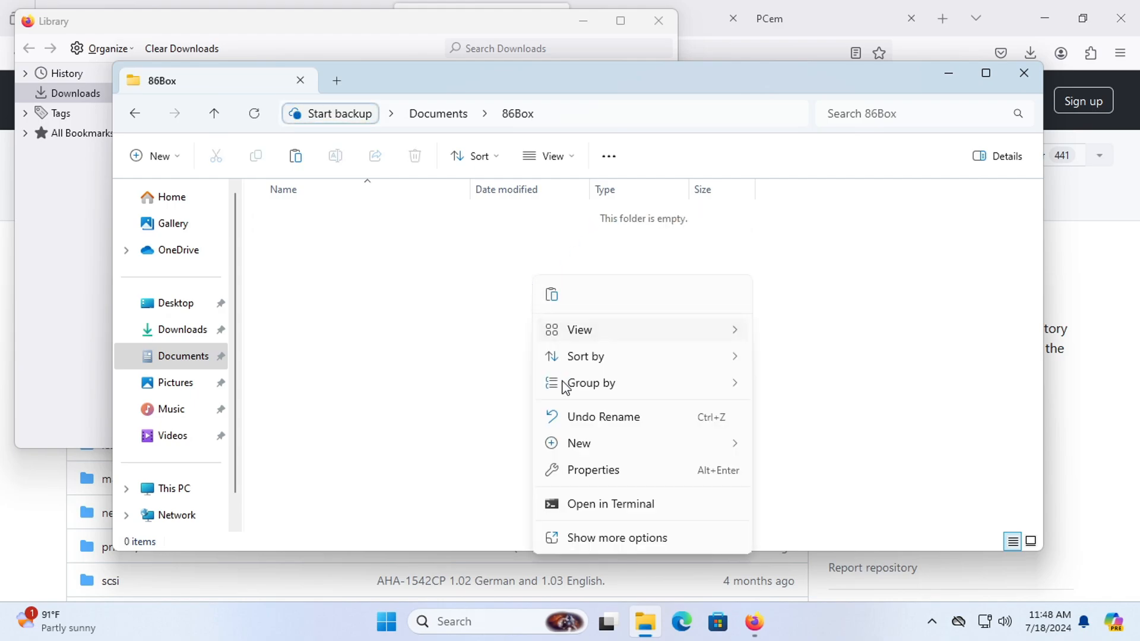
click(553, 295)
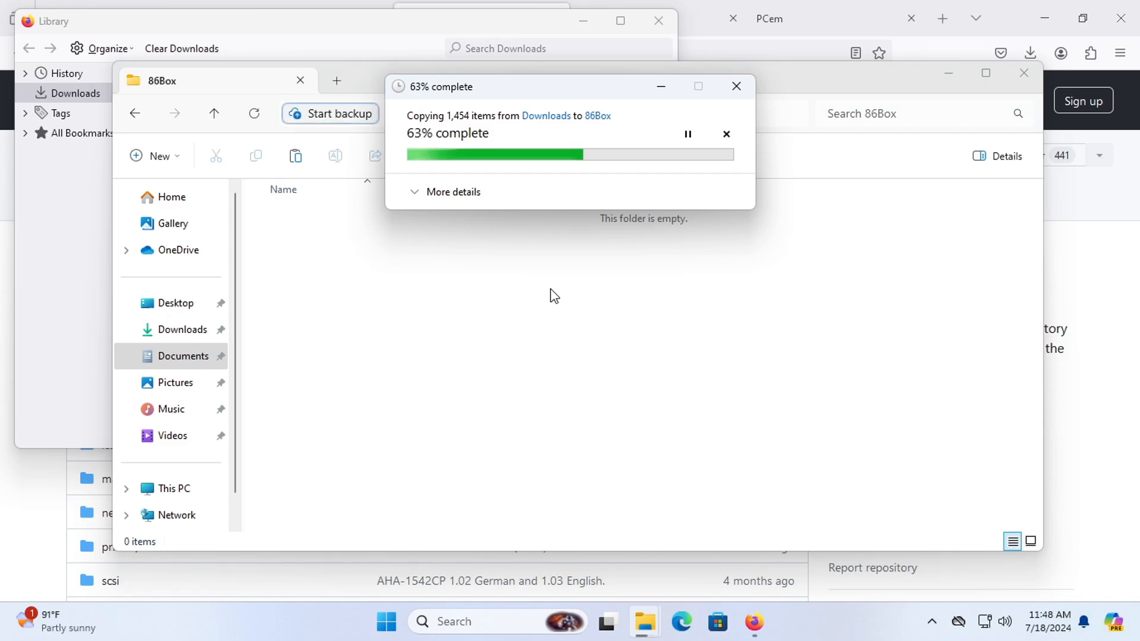
Close the Firefox windows, open the inner roms-master folder and select all 12 items
click(1045, 18)
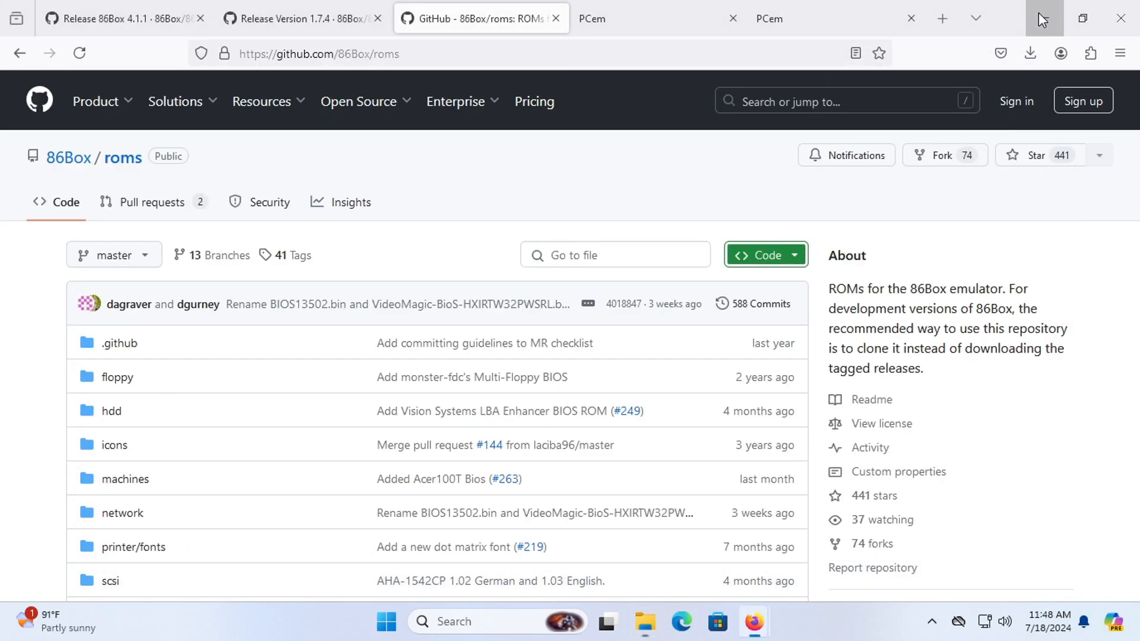
click(672, 23)
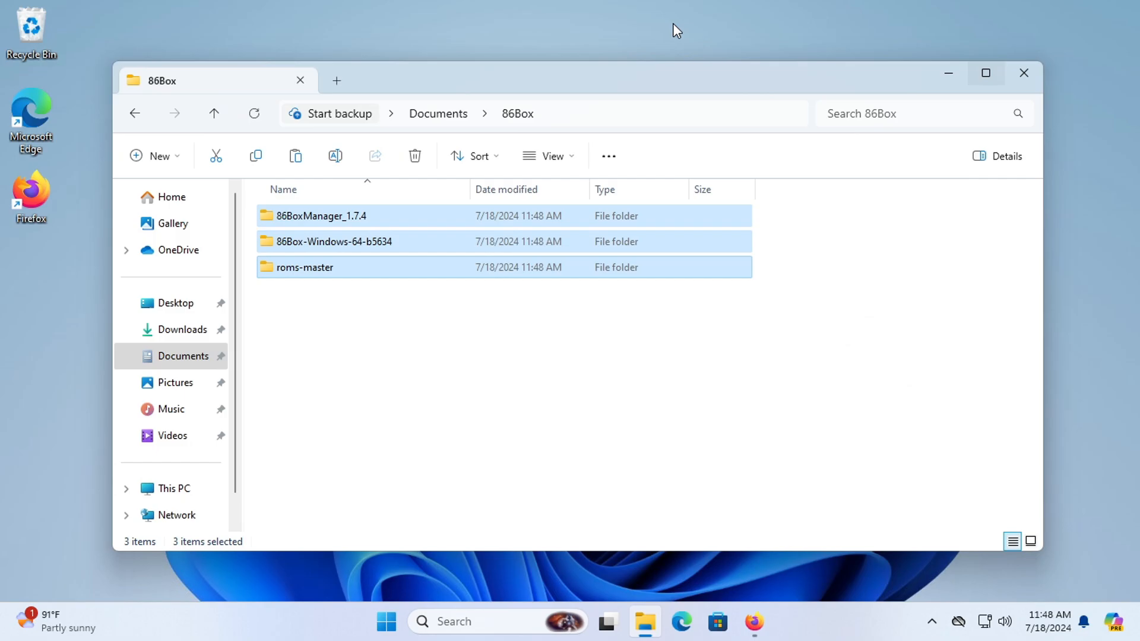
click(427, 455)
click(376, 275)
double_click(376, 274)
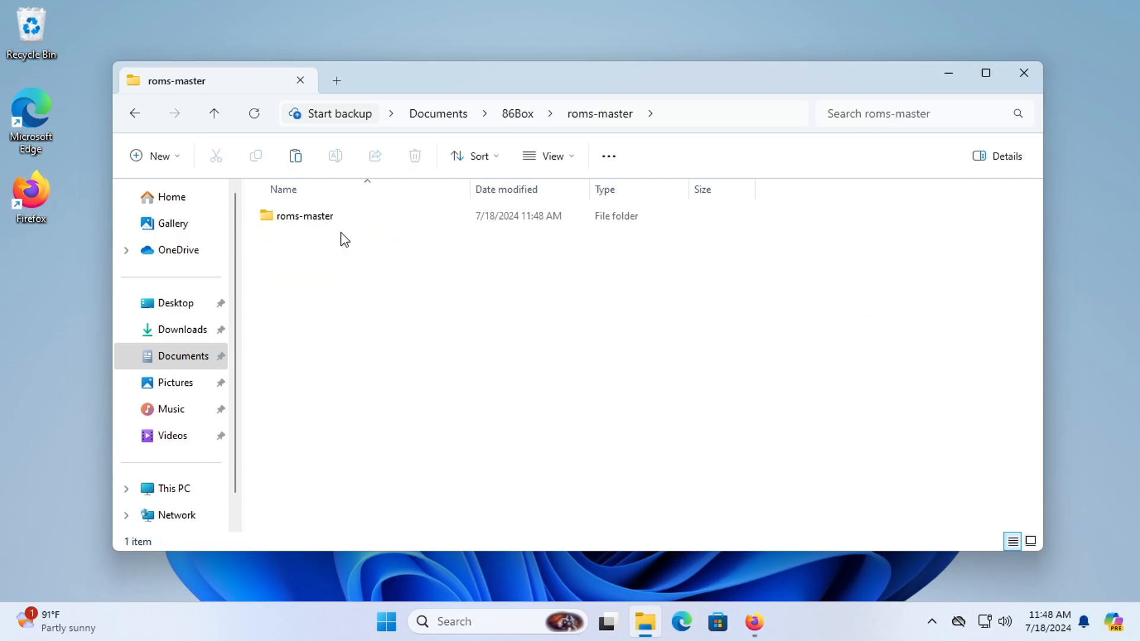
double_click(337, 223)
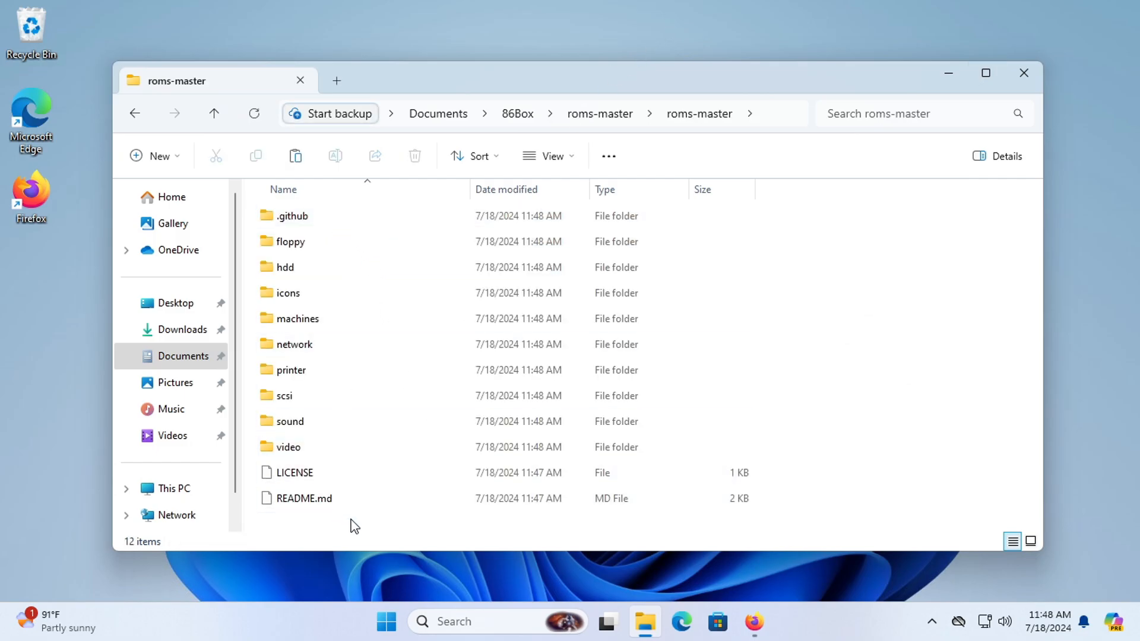
drag(351, 525, 296, 104)
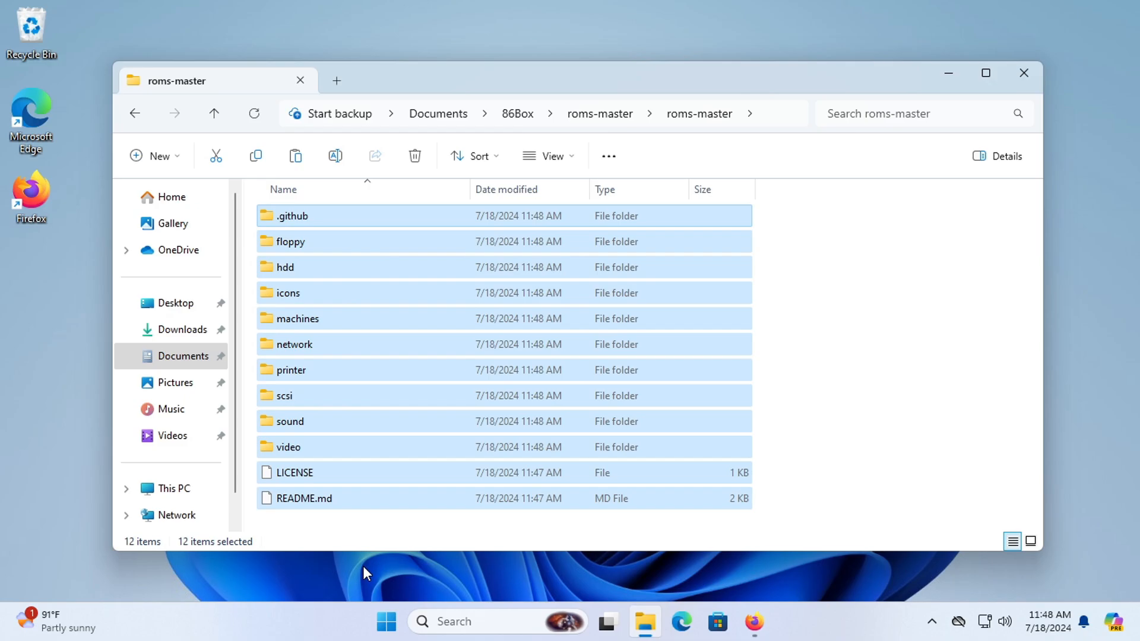
Copy the selected ROM items and open the 86Box-Windows-64-b5634 folder
right_click(369, 499)
click(214, 113)
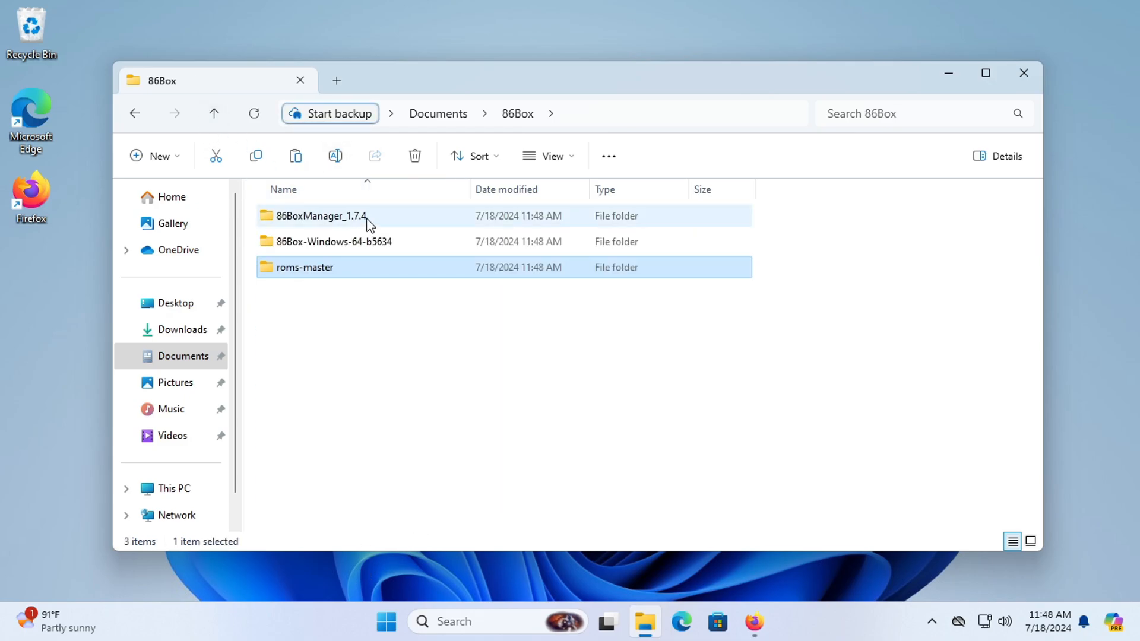
double_click(344, 252)
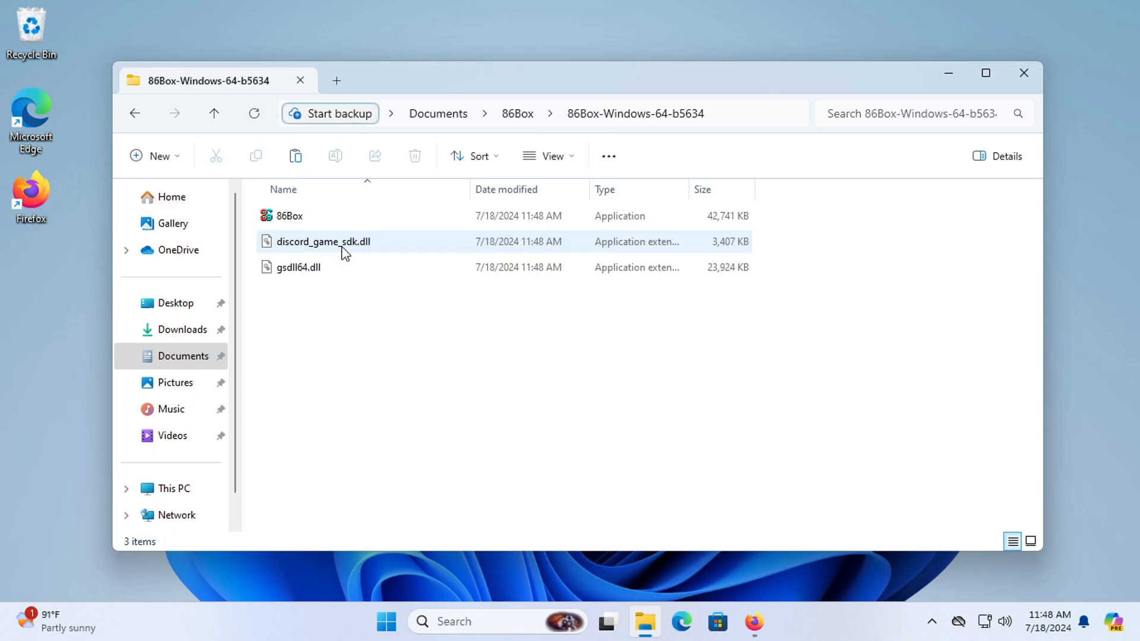
Create a folder named roms there and paste the ROM items into it
right_click(335, 339)
mouse_move(501, 229)
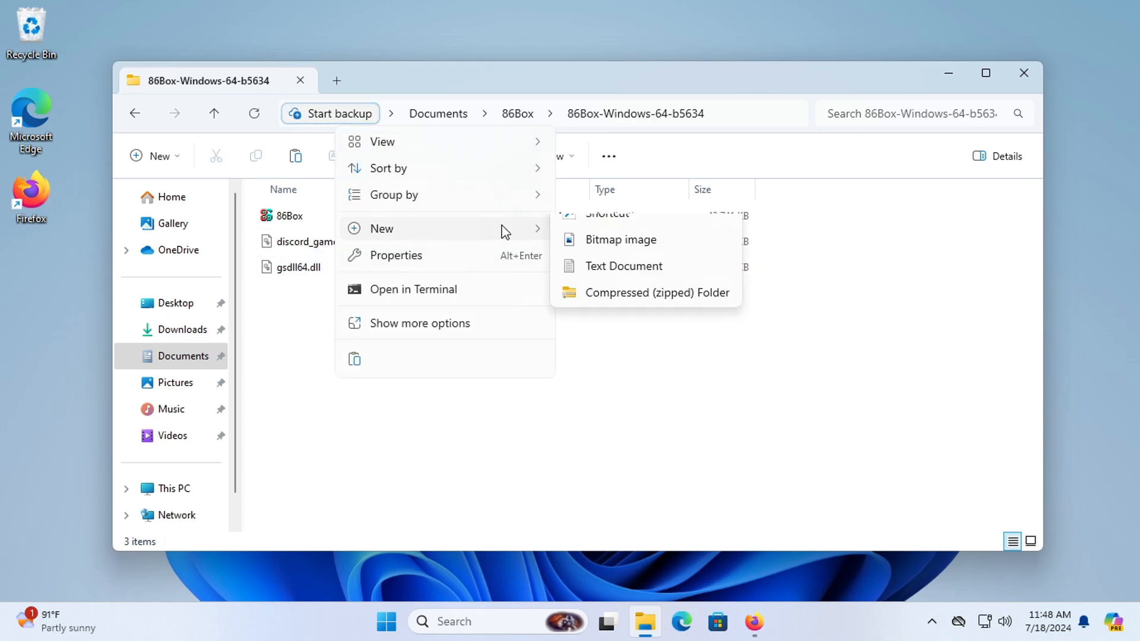
click(570, 232)
text(roms)
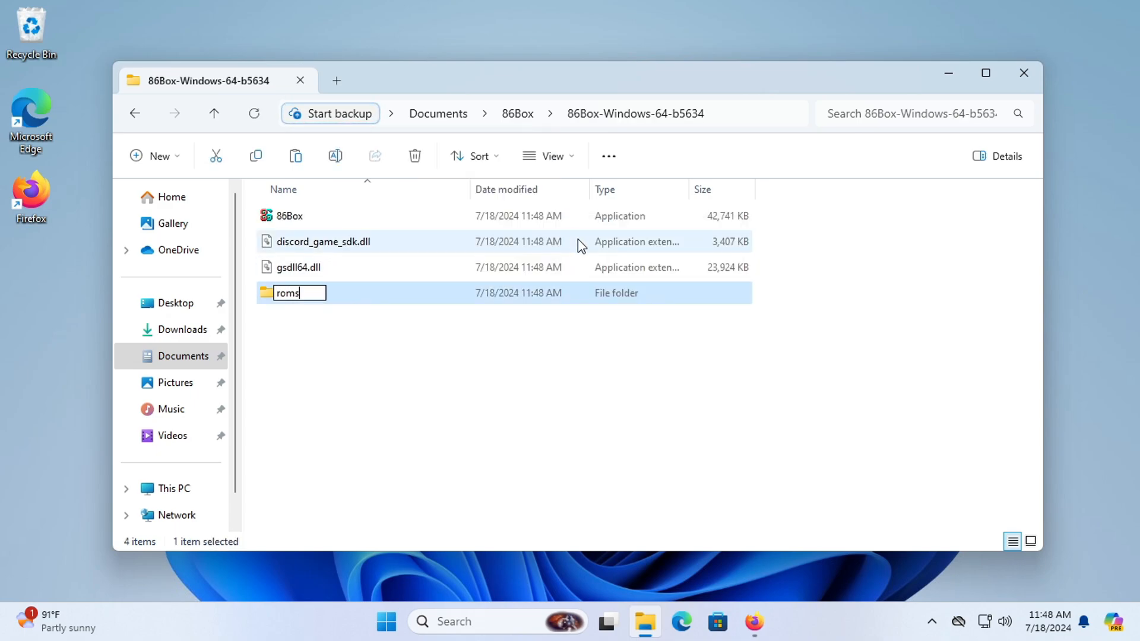
key(Return)
key(Return)
right_click(579, 228)
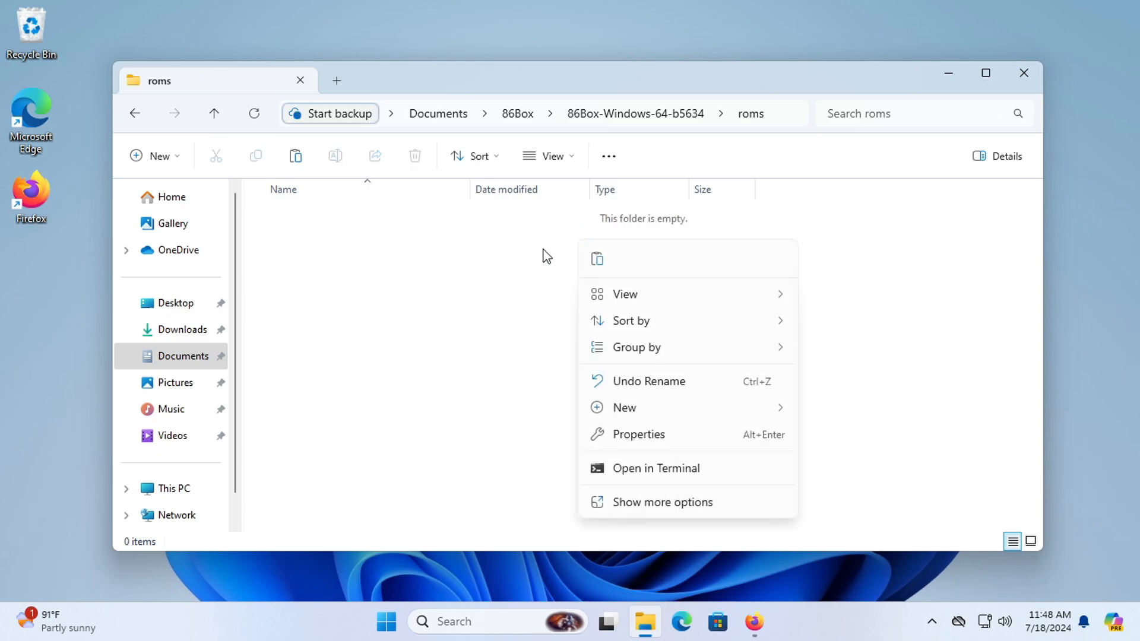
click(593, 258)
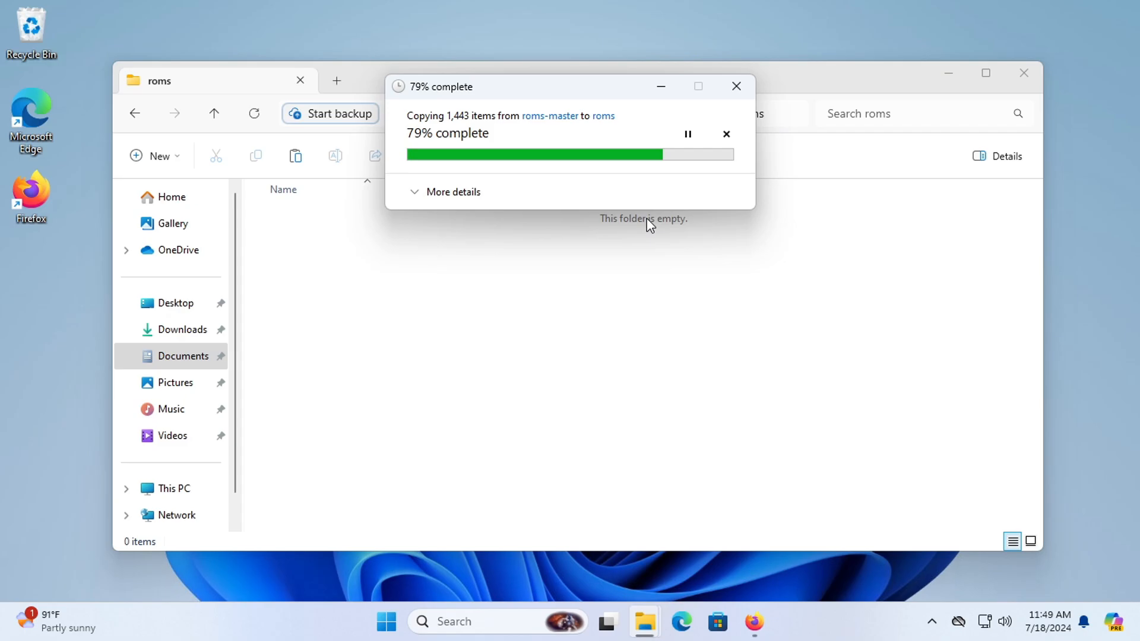
click(806, 295)
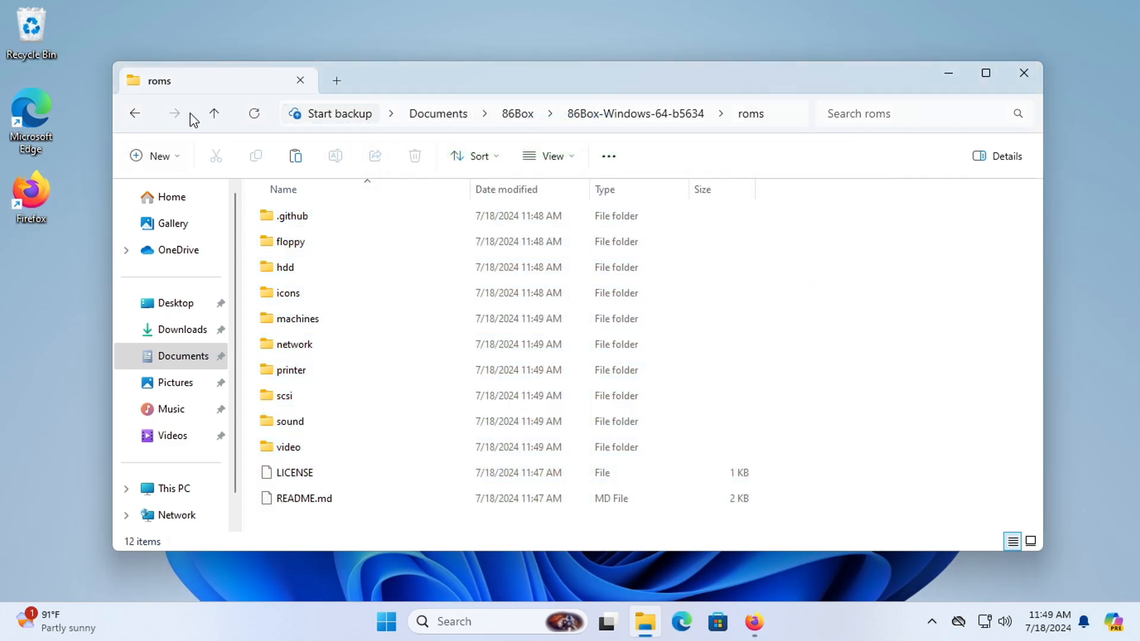
Copy the 86Manager application from the 86BoxManager_1.7.4 folder
click(210, 114)
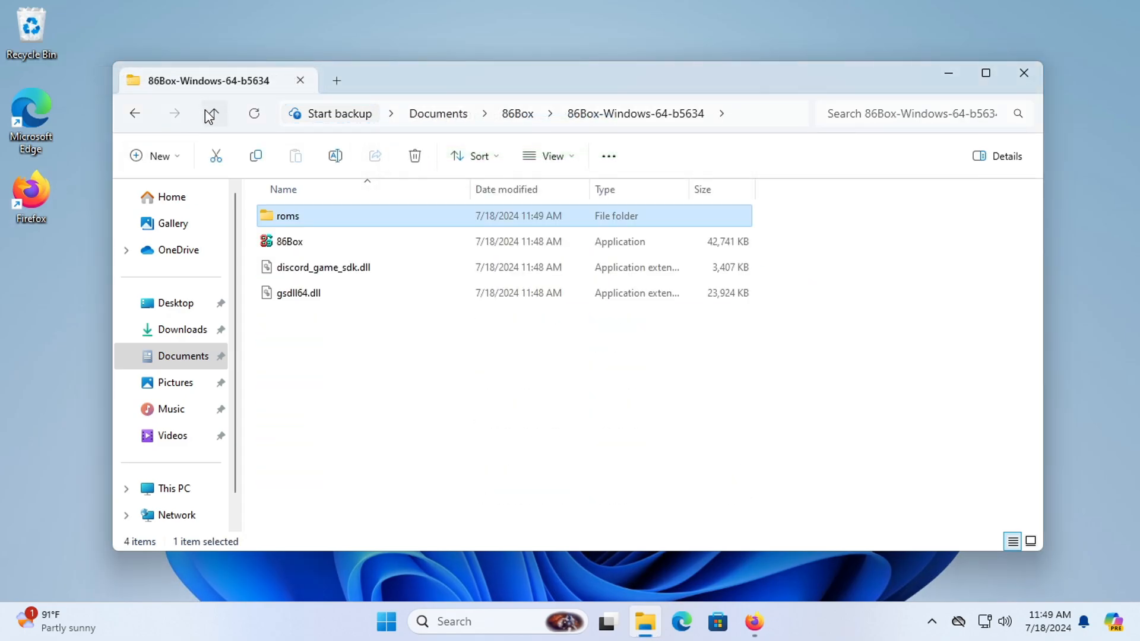
click(211, 113)
double_click(319, 221)
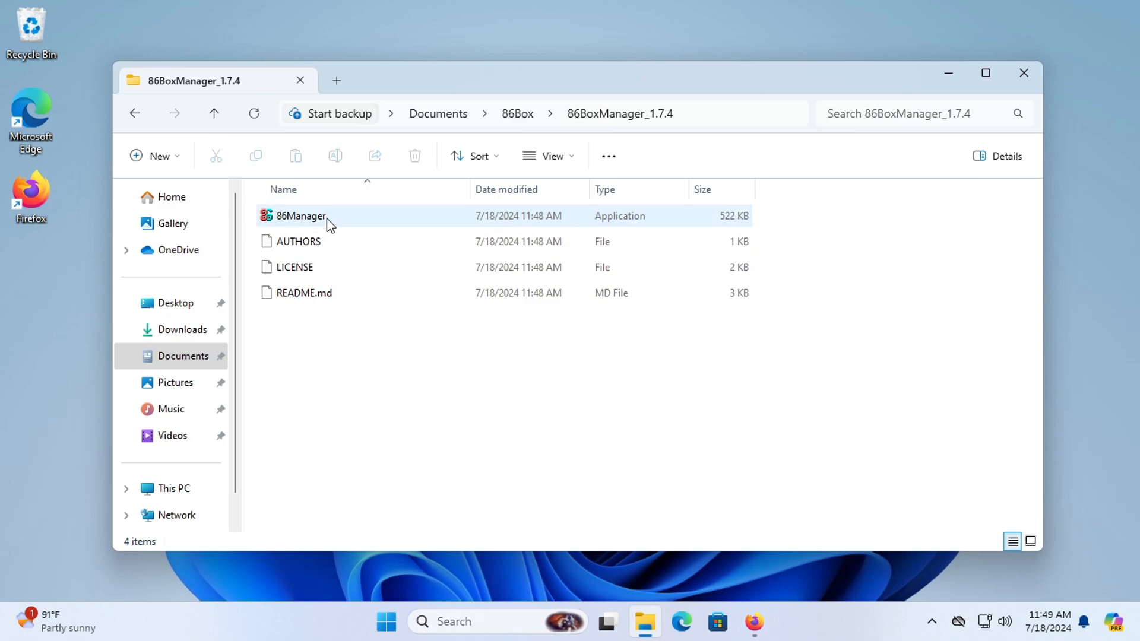
click(326, 217)
right_click(343, 219)
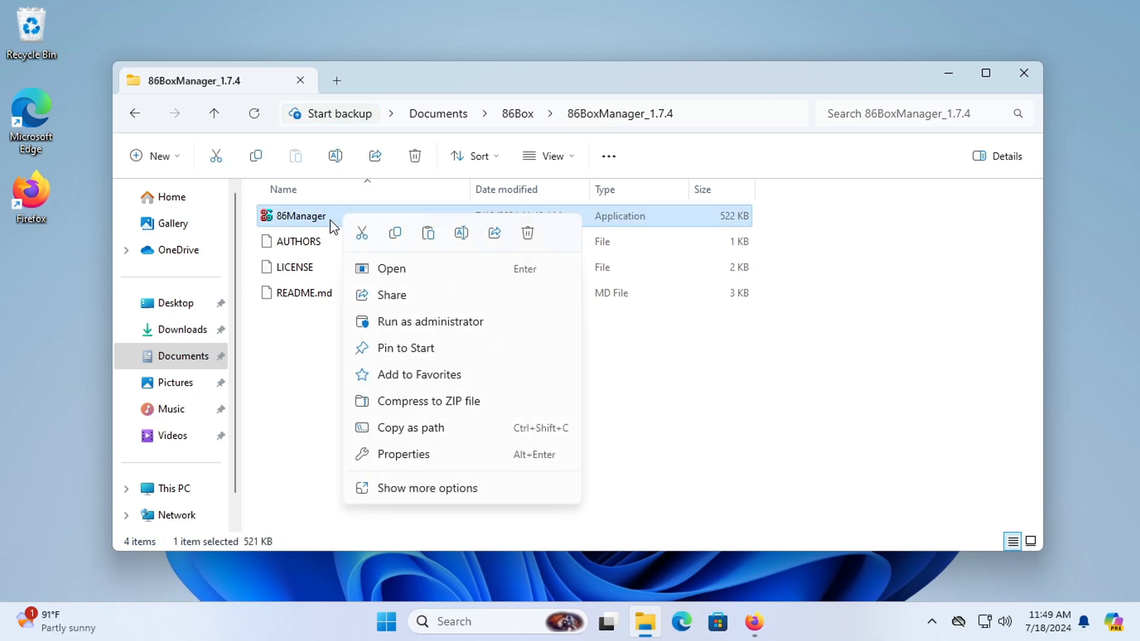
click(395, 232)
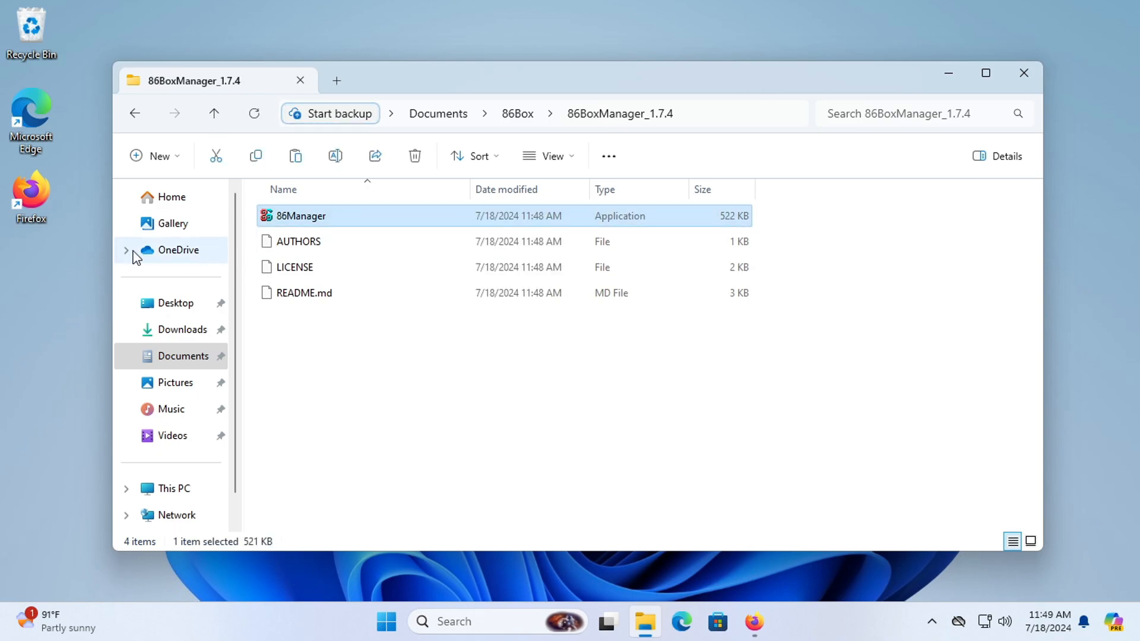
Paste an 86Manager shortcut on the desktop and run it past the SmartScreen warning
right_click(18, 255)
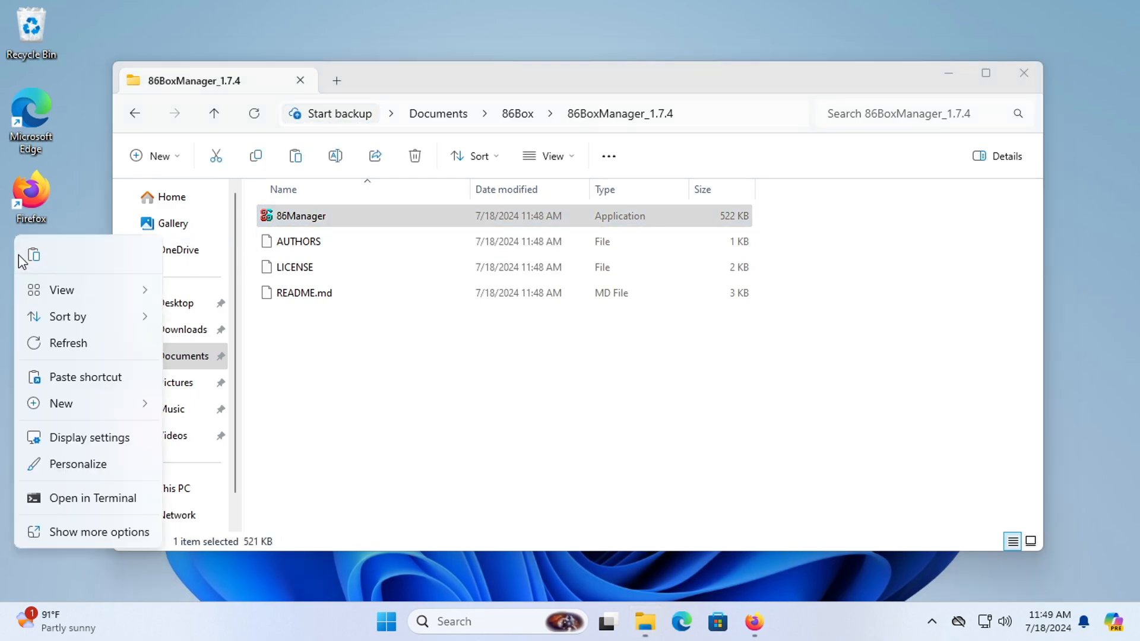
click(100, 380)
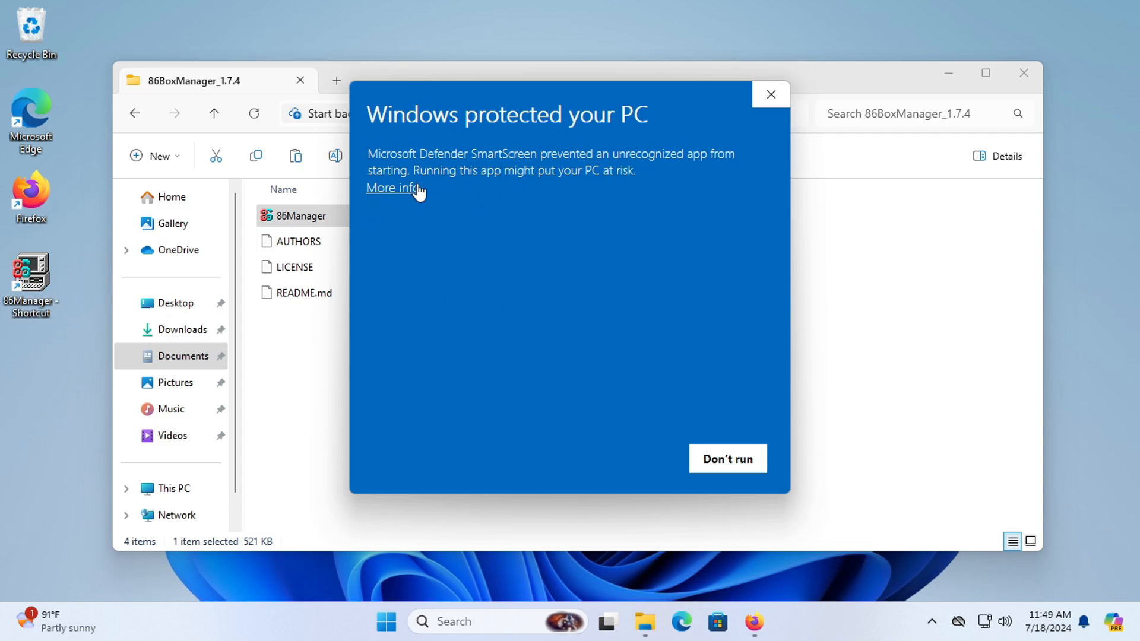
click(397, 188)
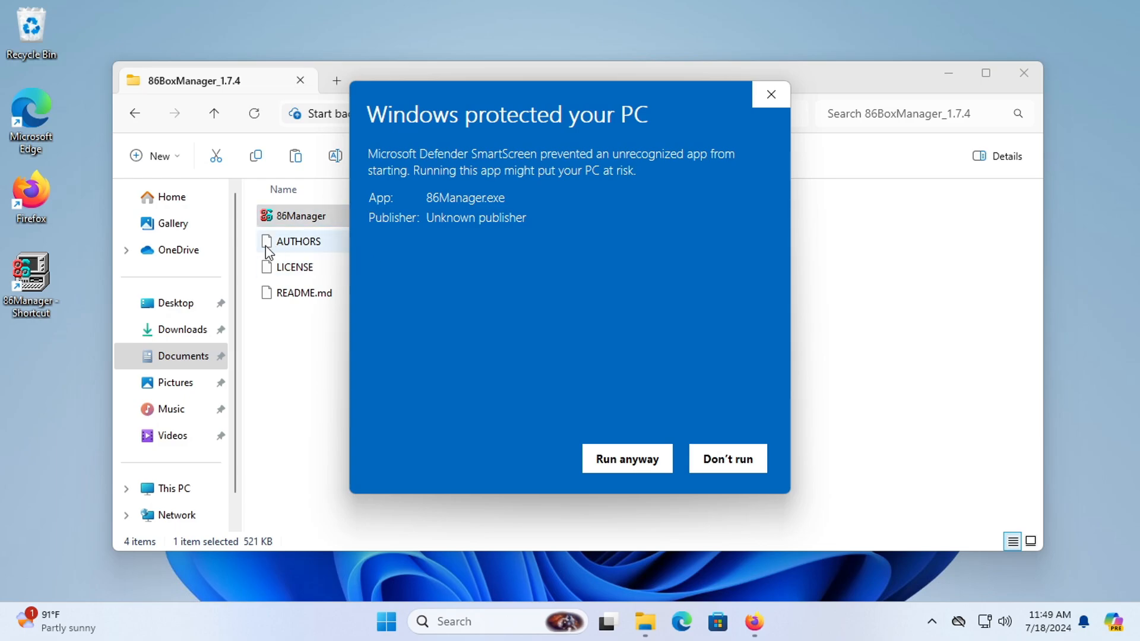
click(608, 457)
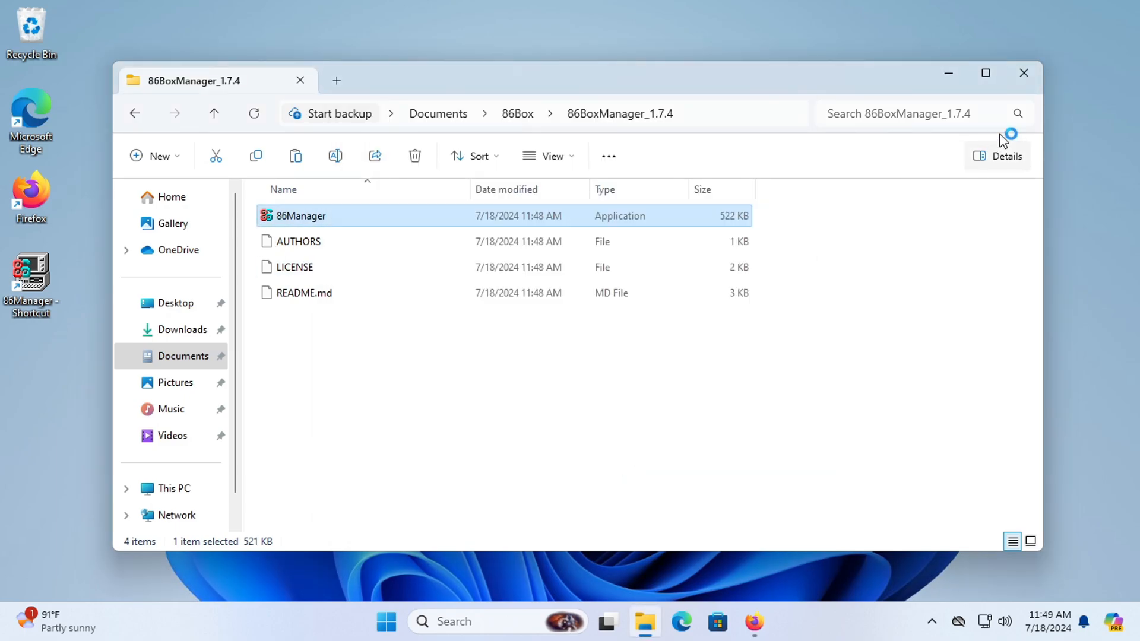
Acknowledge 86Box Manager's first-run settings warning
click(957, 75)
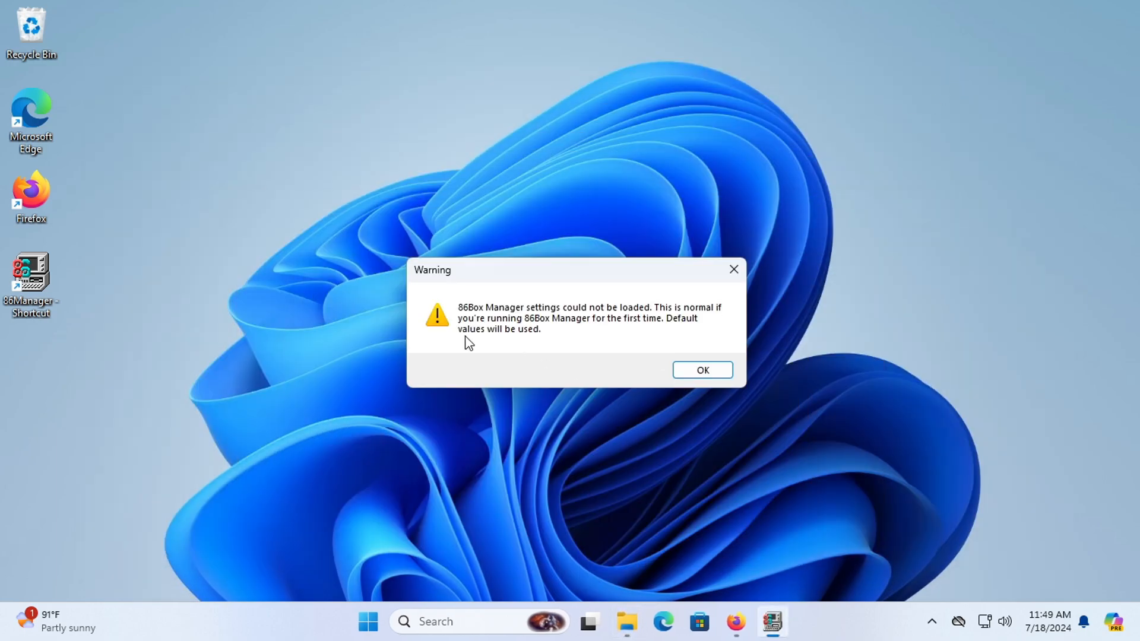
drag(583, 278, 584, 258)
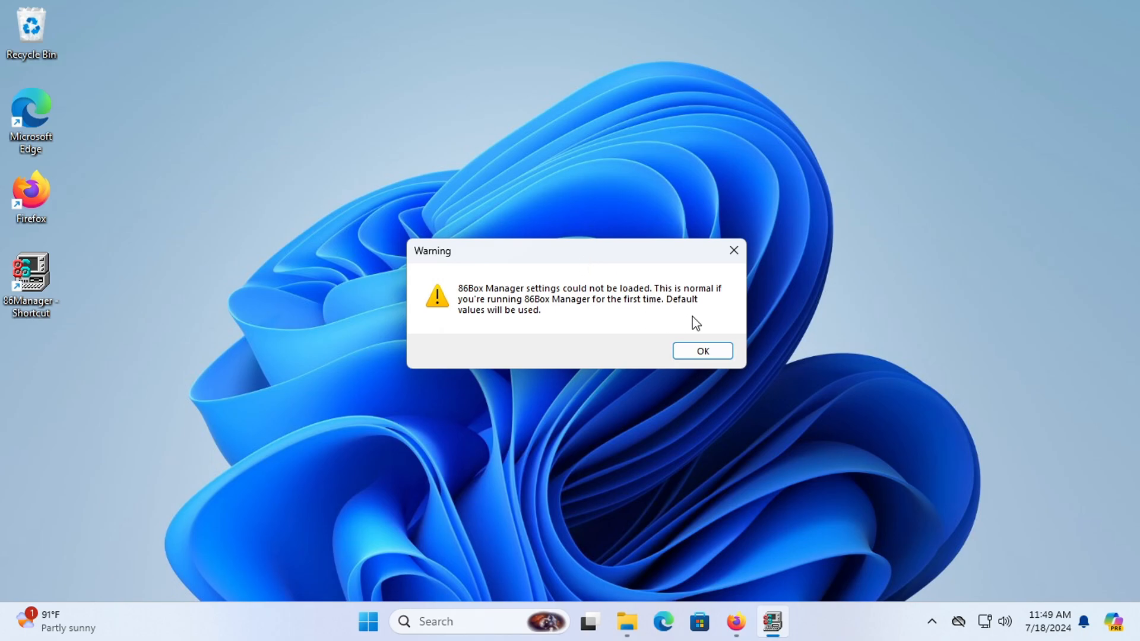
click(702, 352)
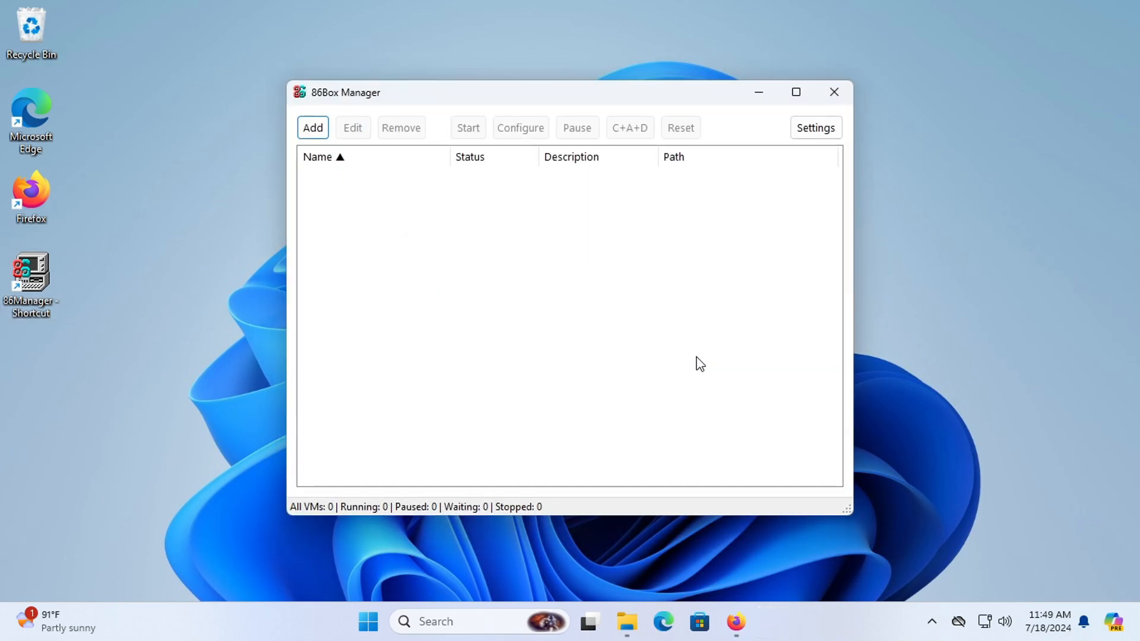
Set the 86Box path to Documents\86Box\86Box-Windows-64-b5634 and save the settings
click(818, 131)
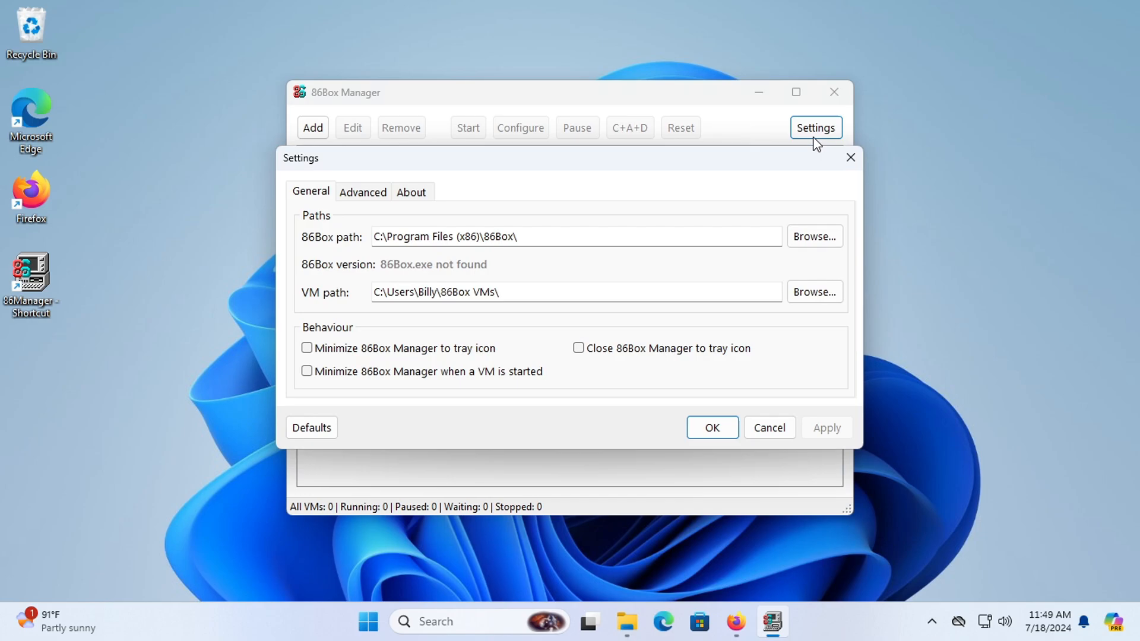
click(823, 239)
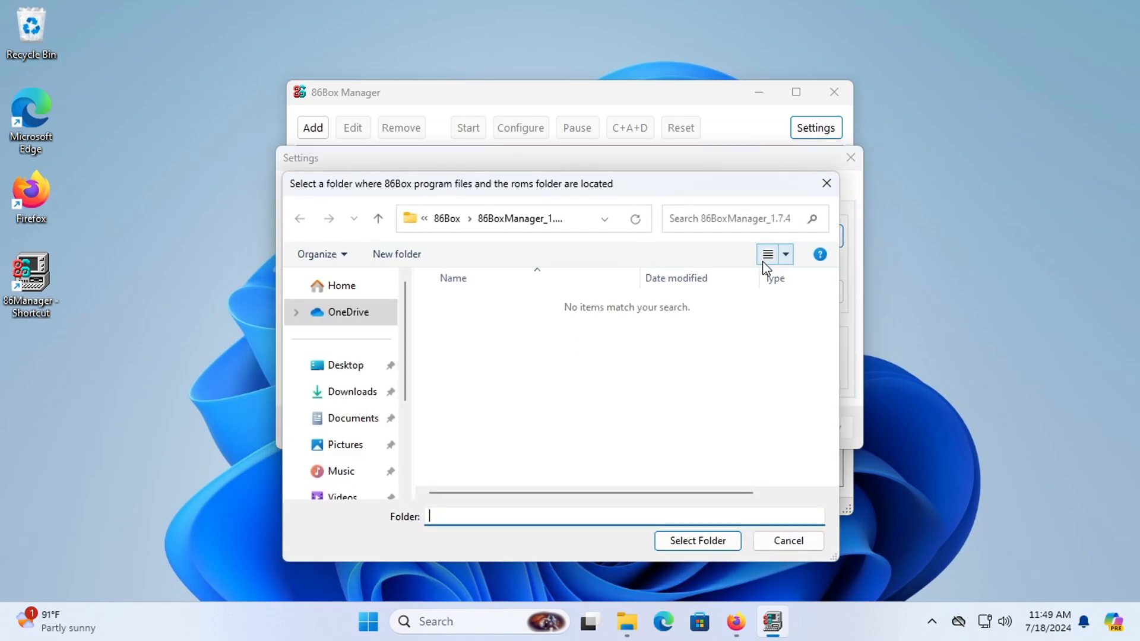
click(336, 422)
double_click(476, 309)
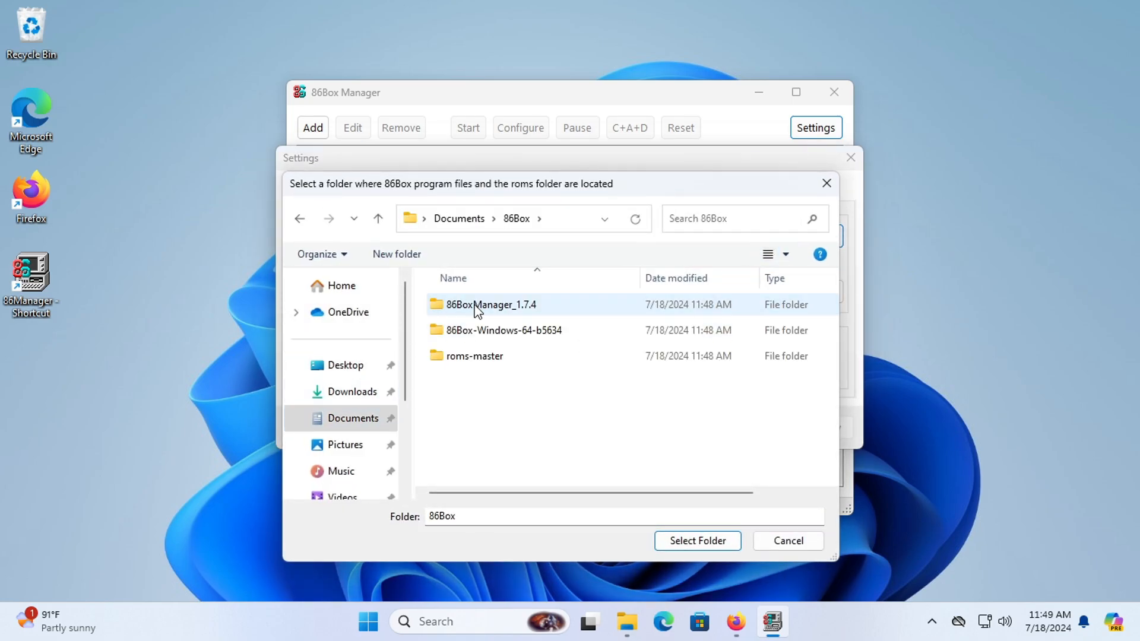
click(493, 334)
click(698, 541)
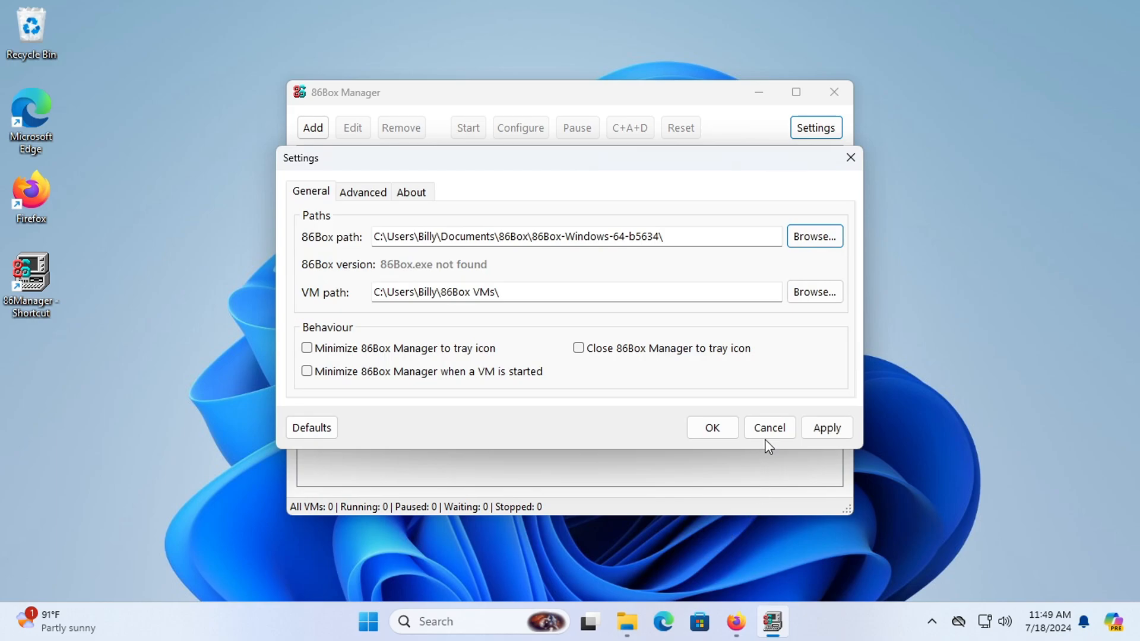
click(827, 427)
click(713, 428)
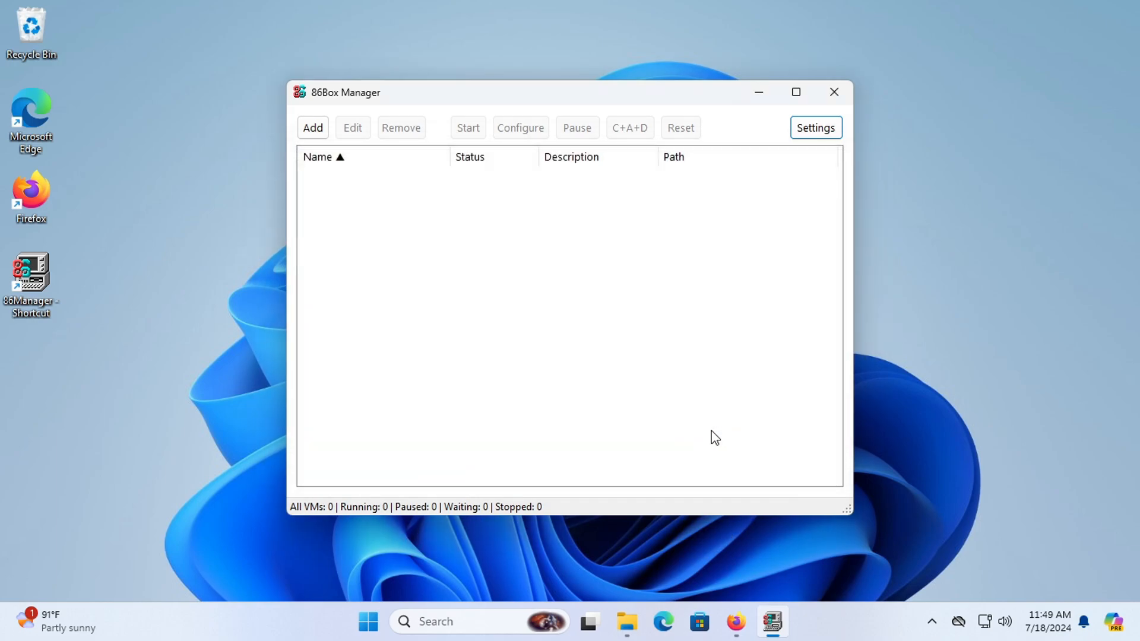
Add a virtual machine named 'test', dismiss the success message, and open its settings
click(315, 129)
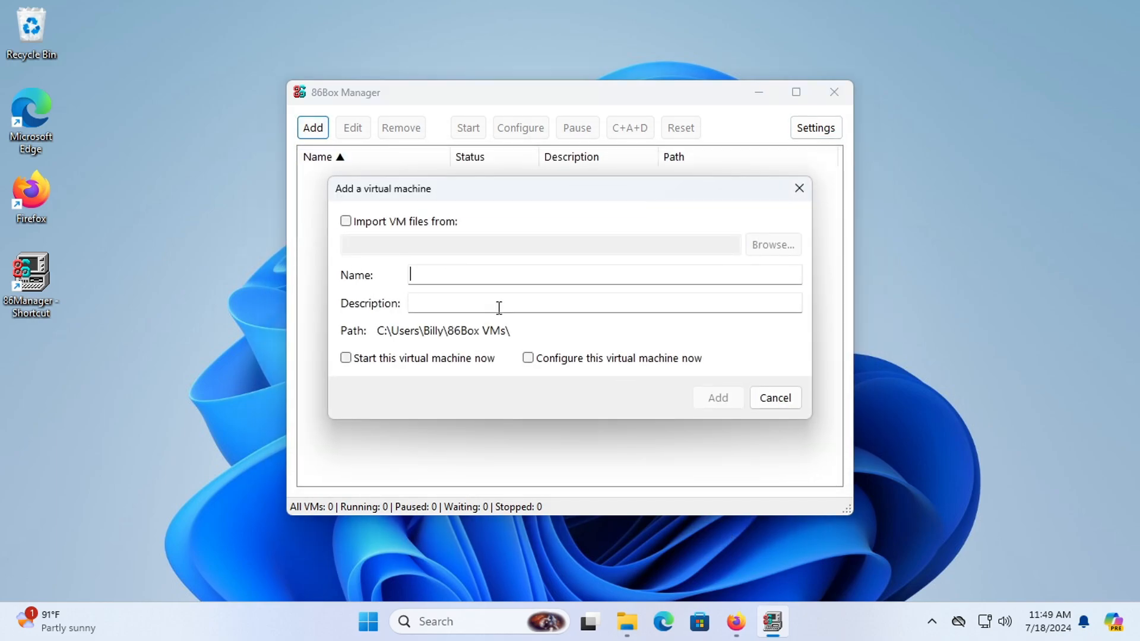
text(test)
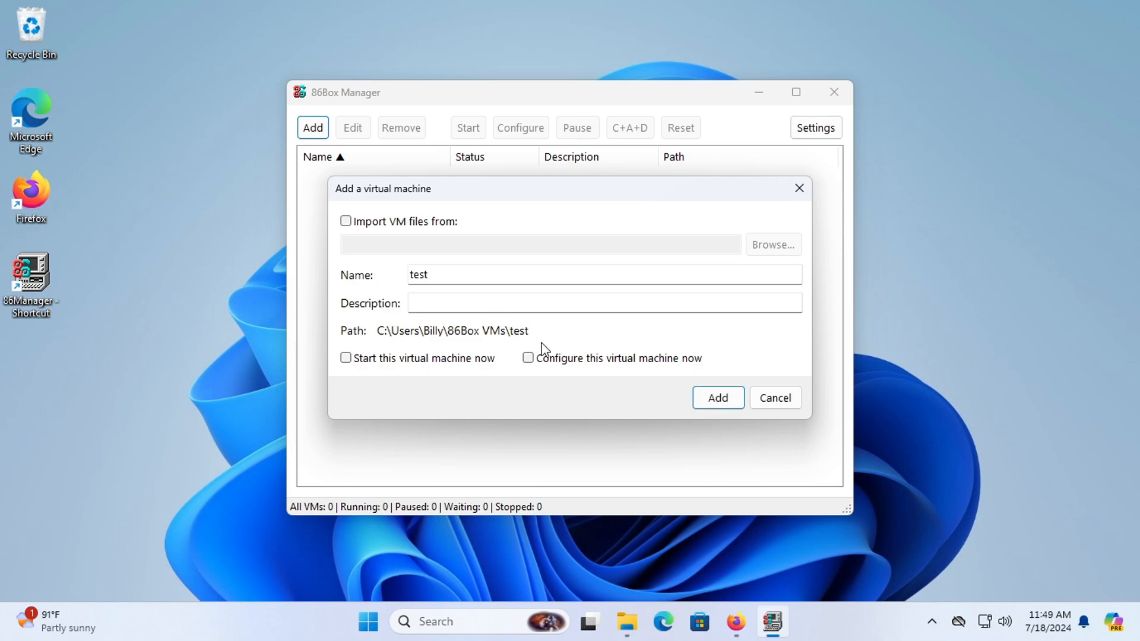
click(719, 399)
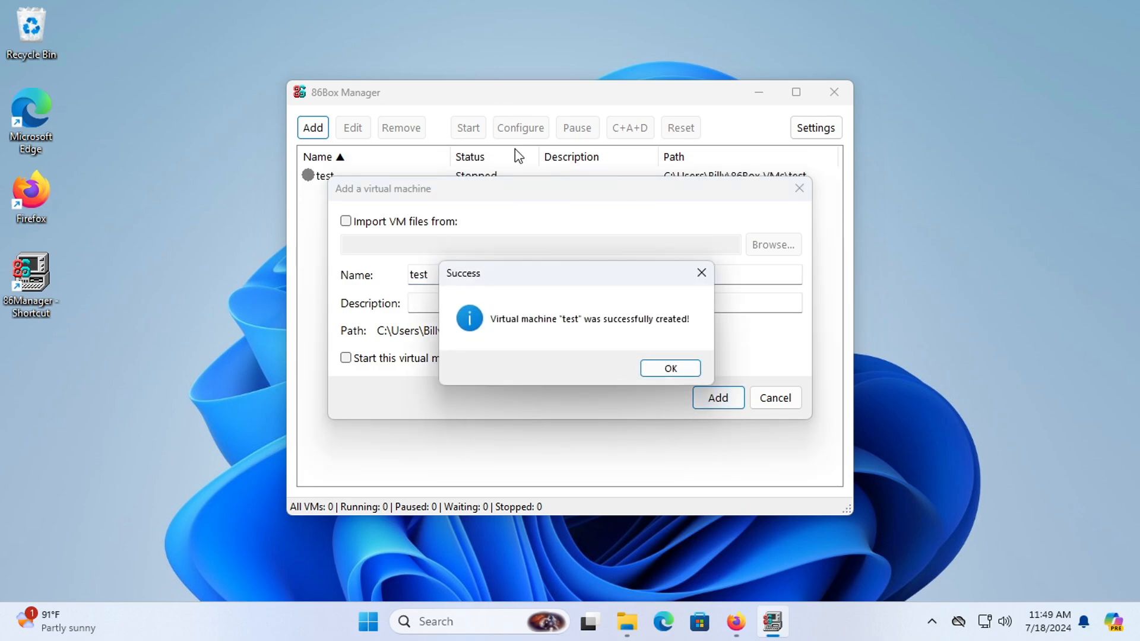
click(667, 368)
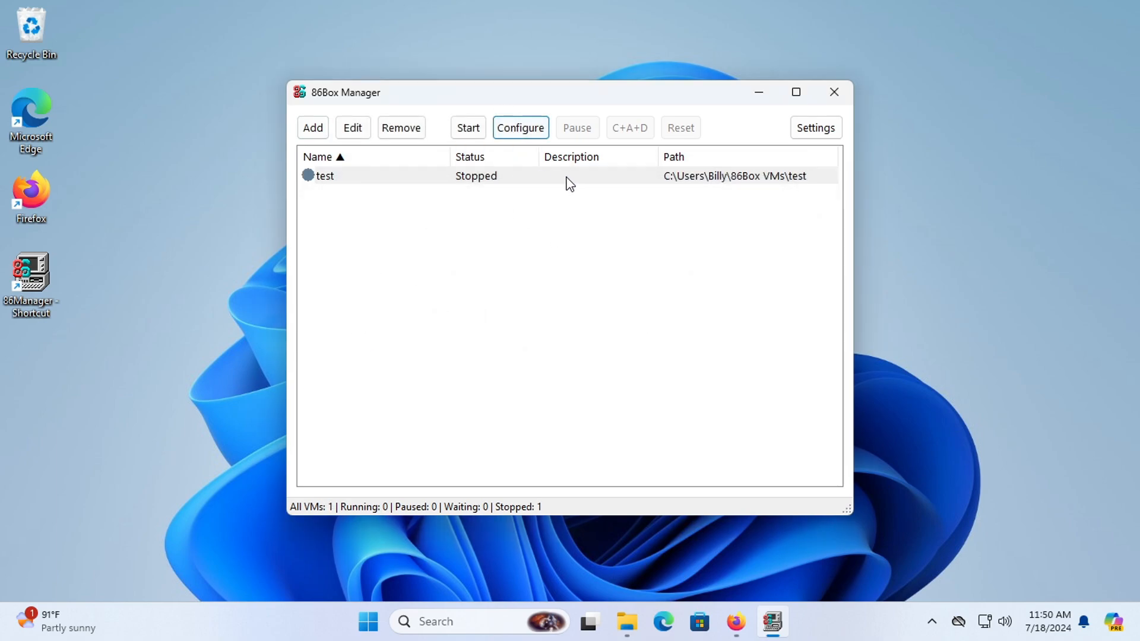
click(508, 133)
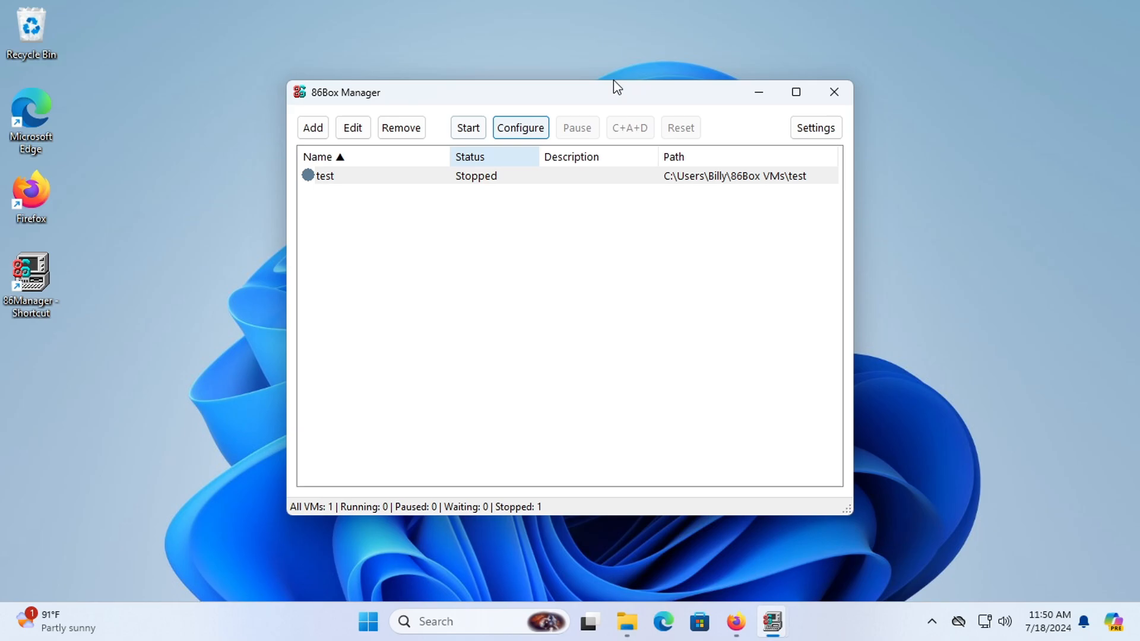
Set the test machine type to Socket 7 (Dual Voltage) and save
click(543, 42)
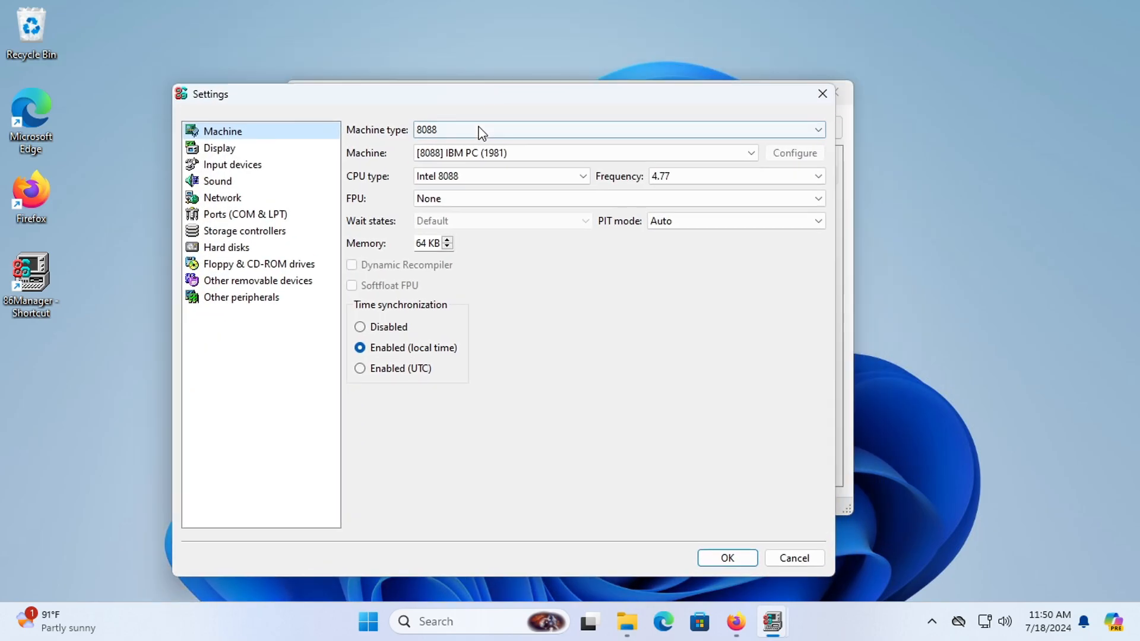
click(478, 130)
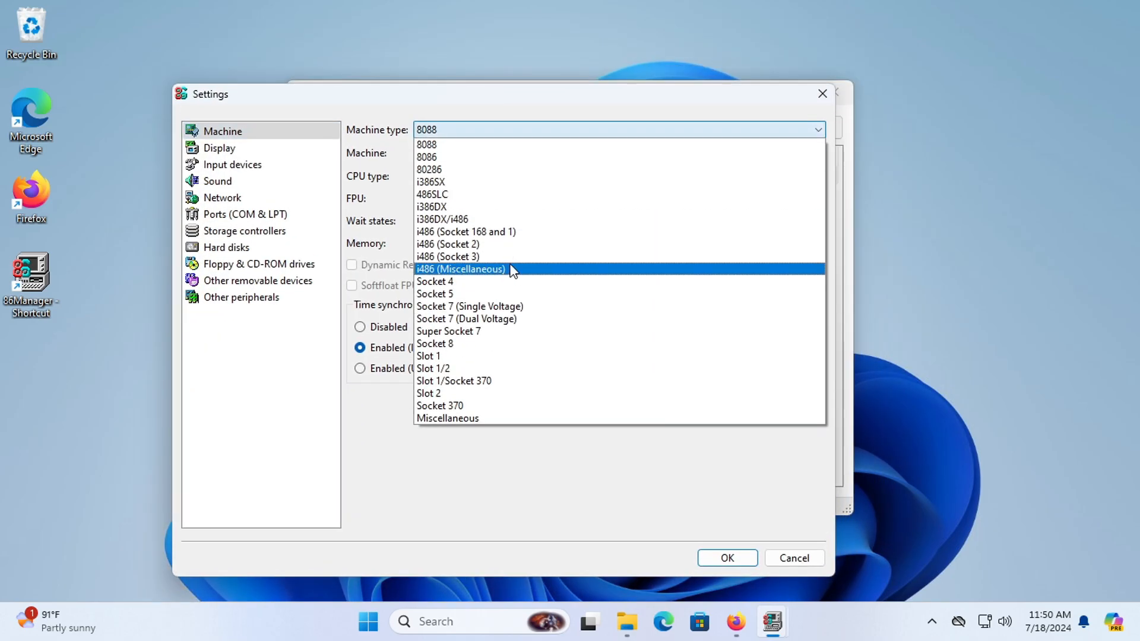
click(506, 320)
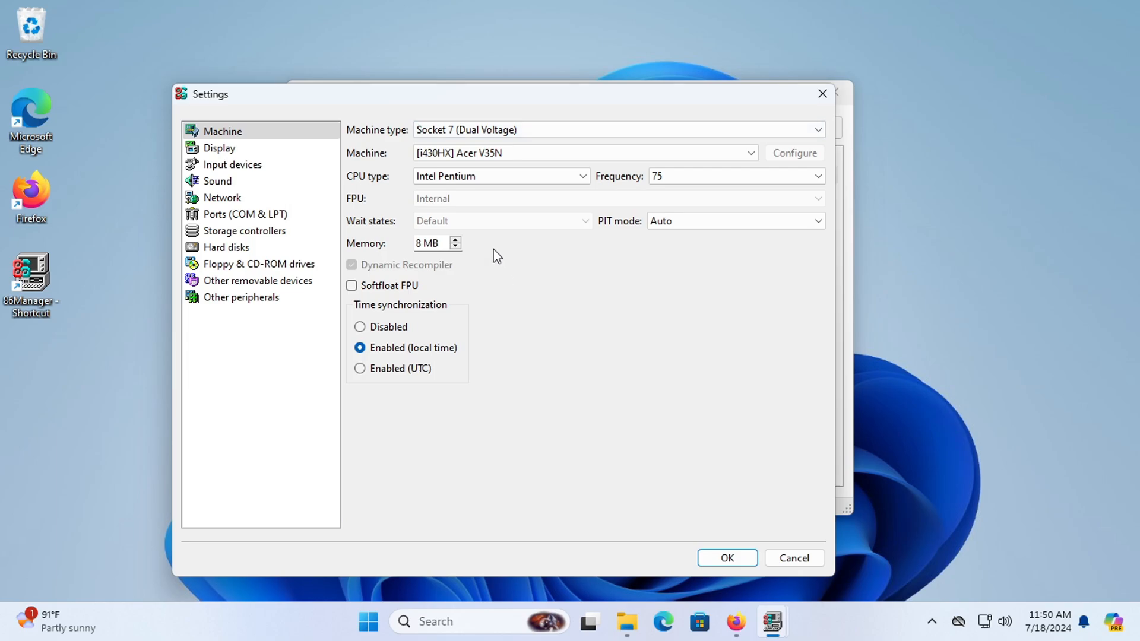
click(748, 556)
Start the test VM briefly, exit the emulator, and close 86Box Manager
double_click(430, 174)
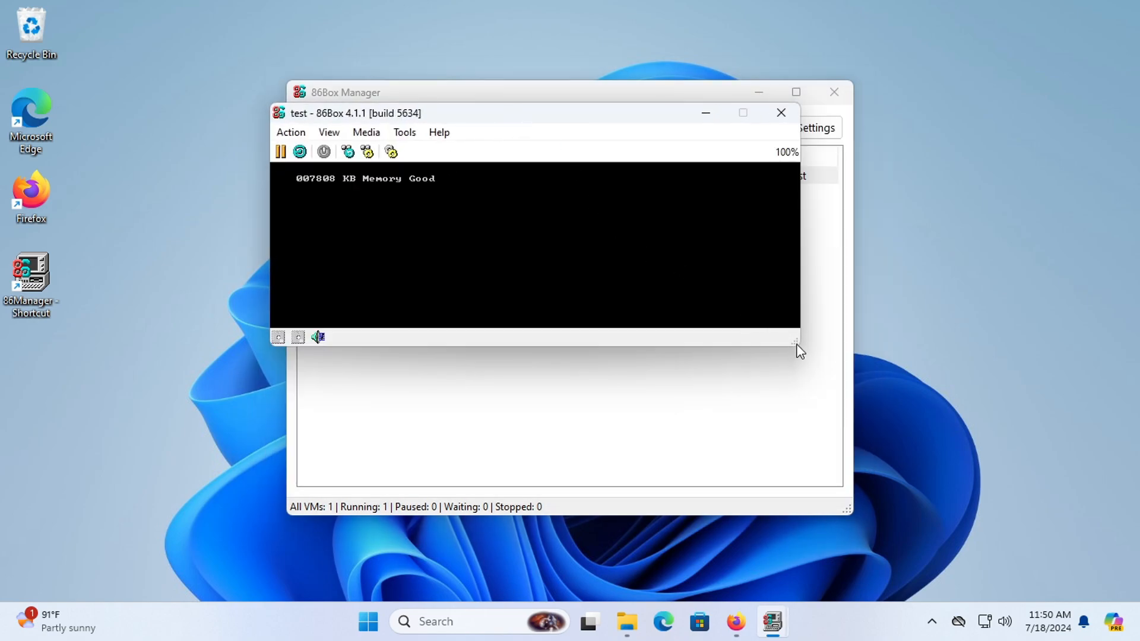
click(783, 114)
click(541, 246)
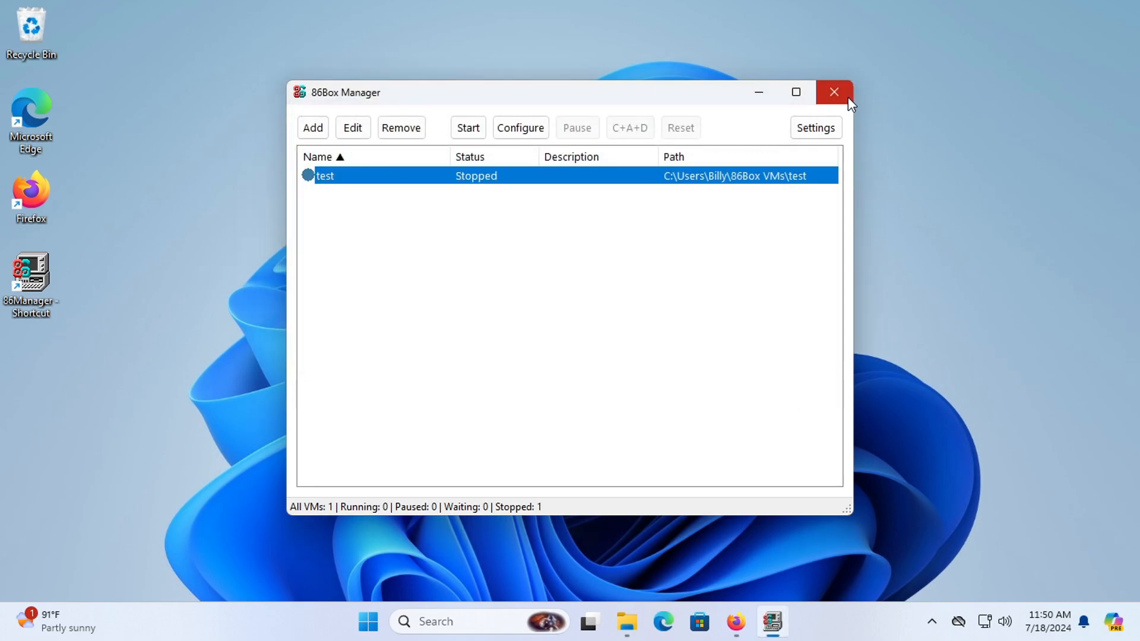
click(834, 93)
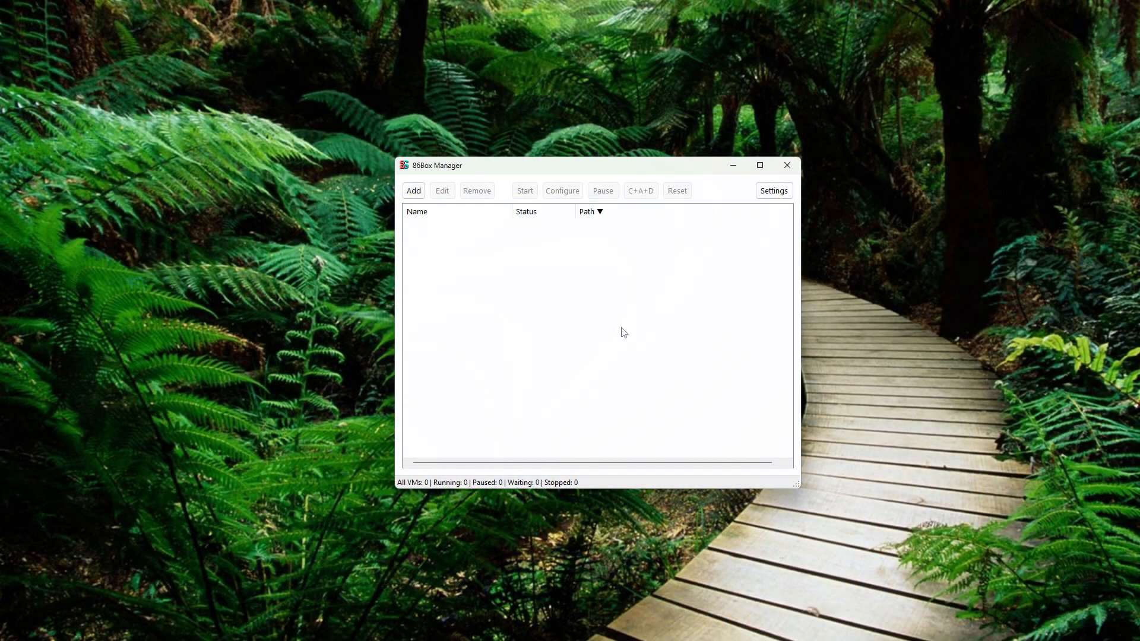
Create a new virtual machine named 'test' and select it in the list
drag(700, 177, 648, 157)
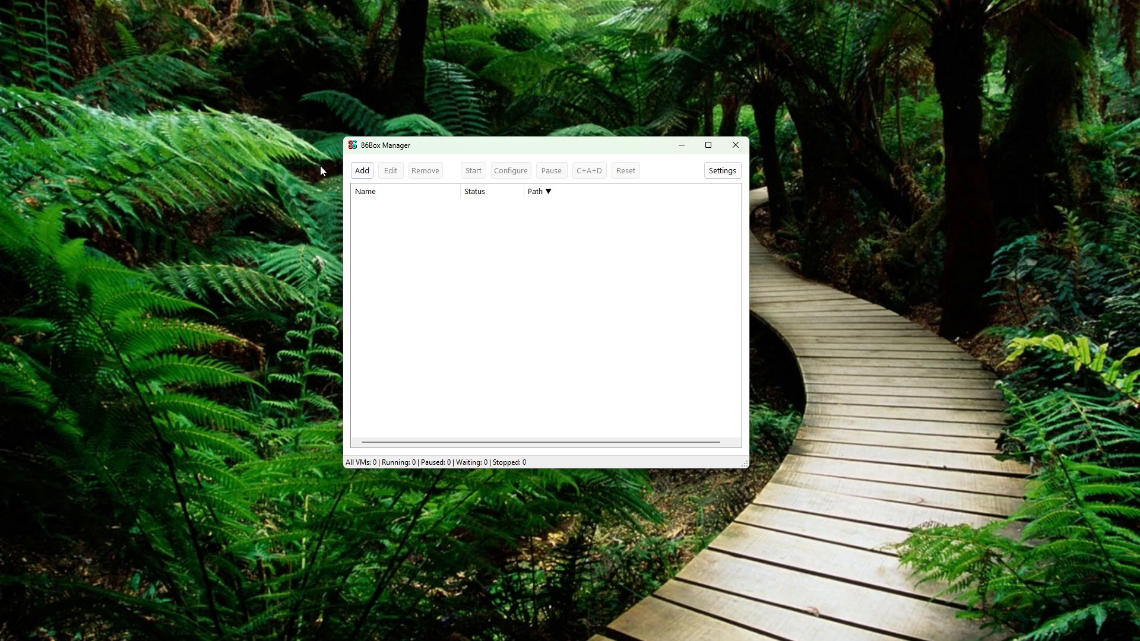
click(362, 170)
click(611, 267)
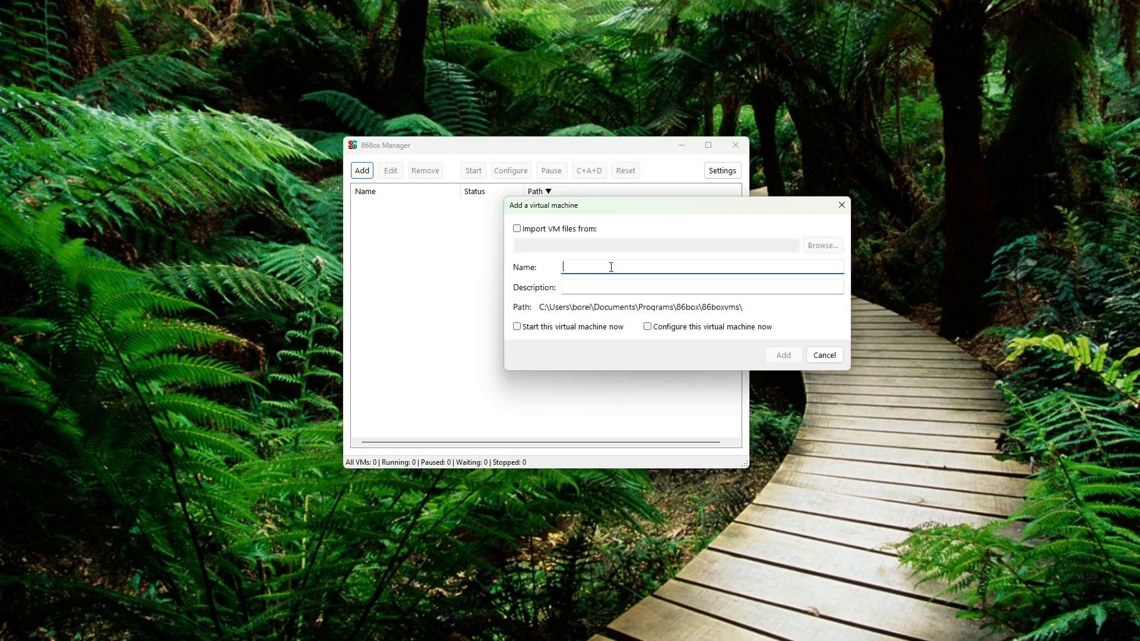
text(test)
click(792, 363)
click(749, 332)
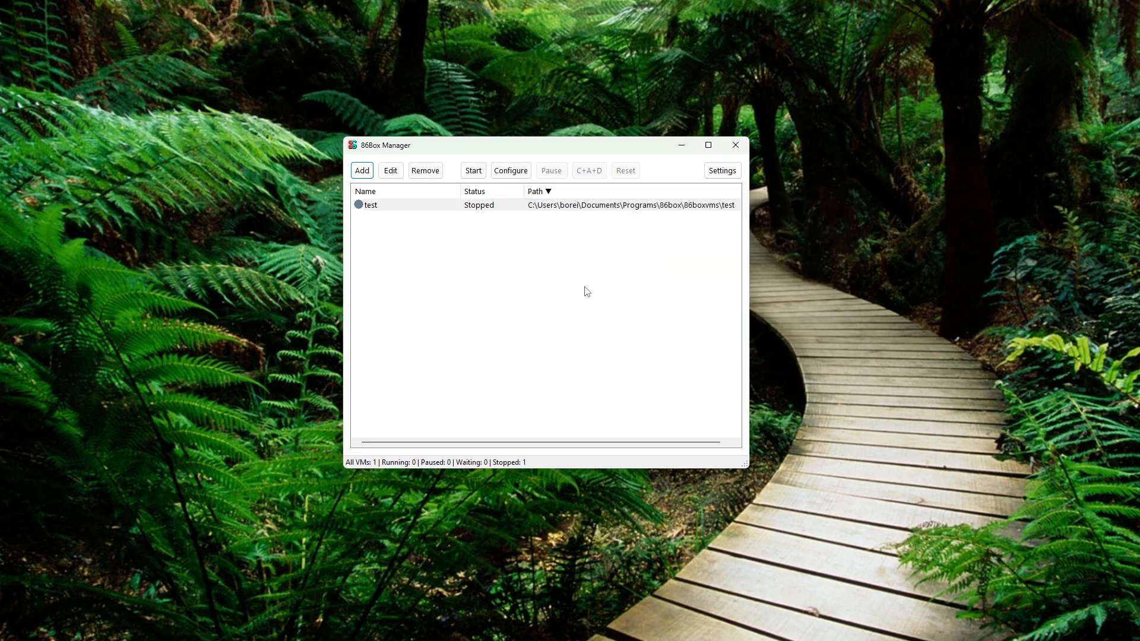
click(530, 207)
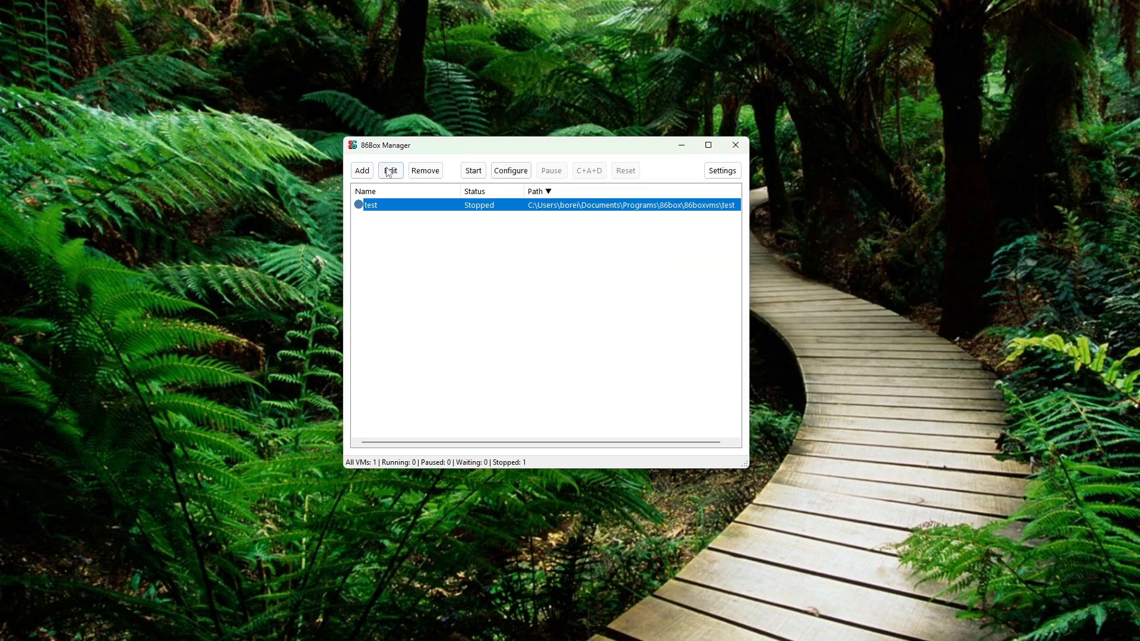
Open test's settings and choose Socket 7 (Dual Voltage) with the [i430VX] Shuttle HOT-557 board
click(525, 171)
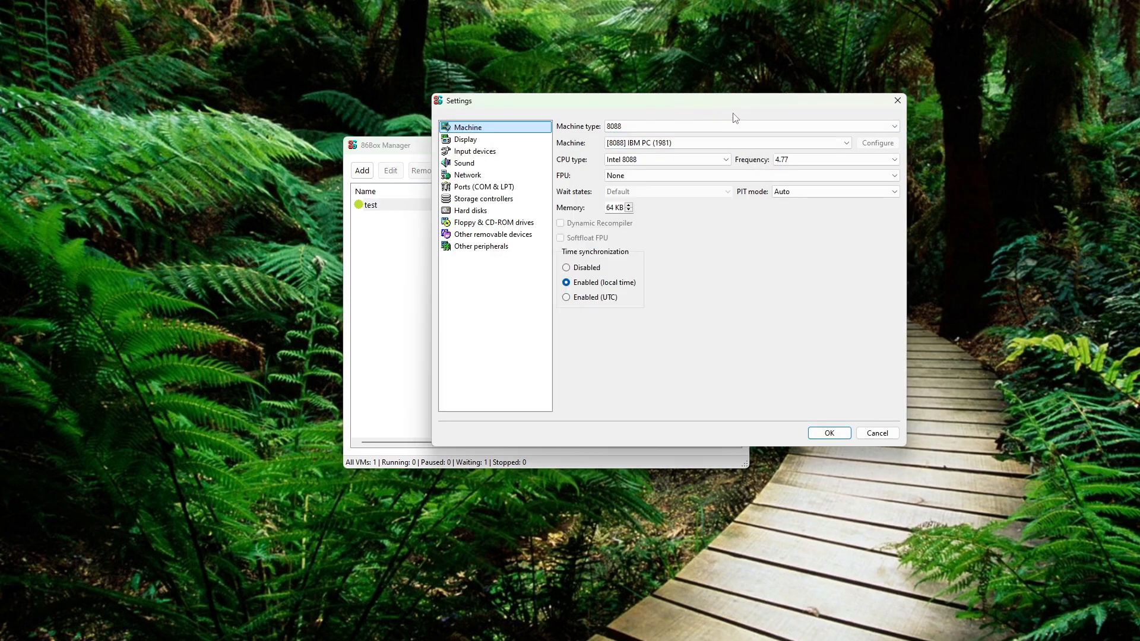
click(632, 131)
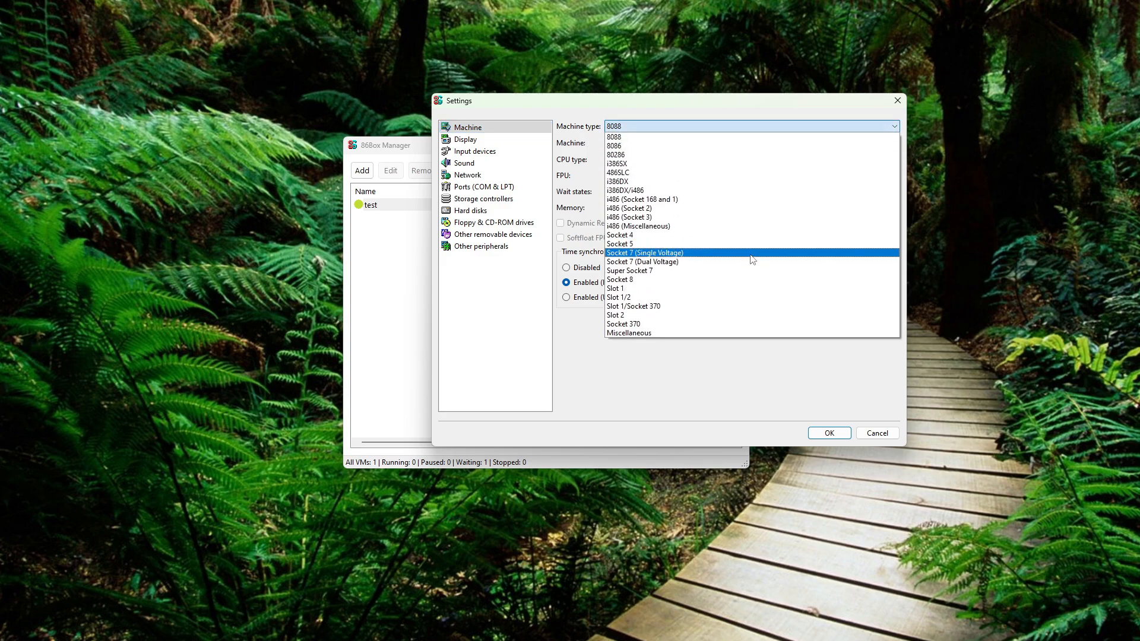
click(753, 262)
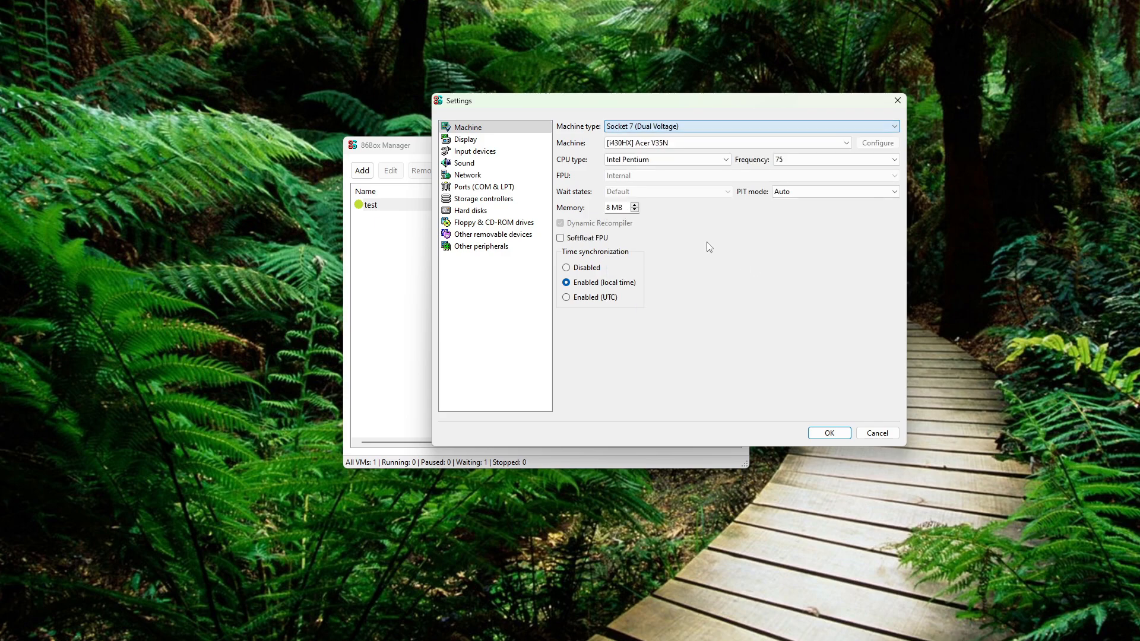
click(615, 145)
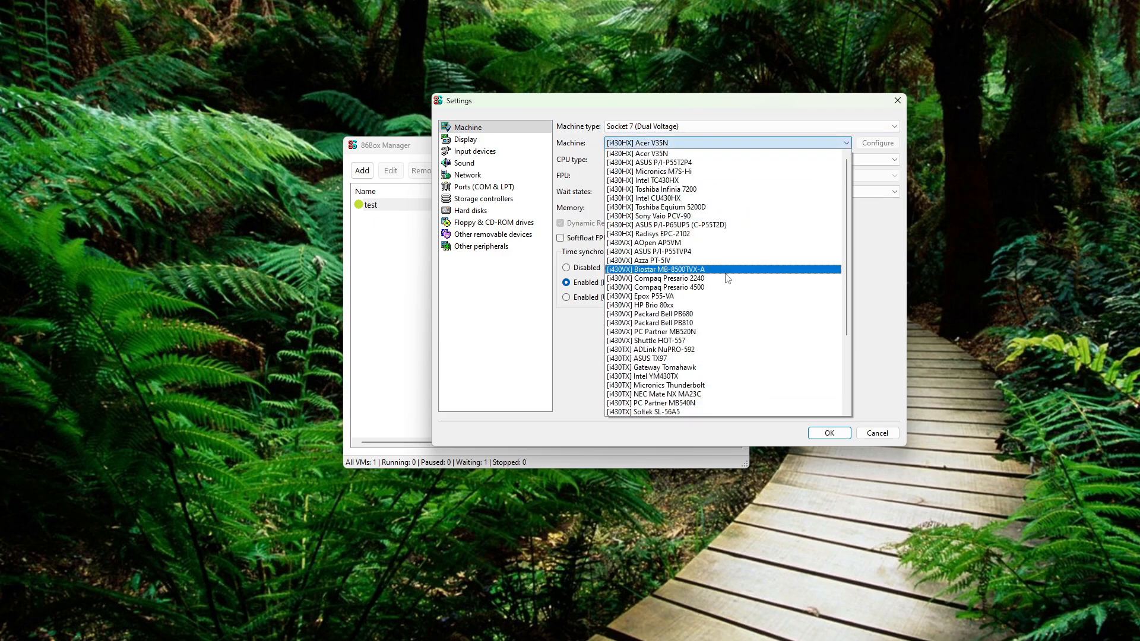
click(718, 340)
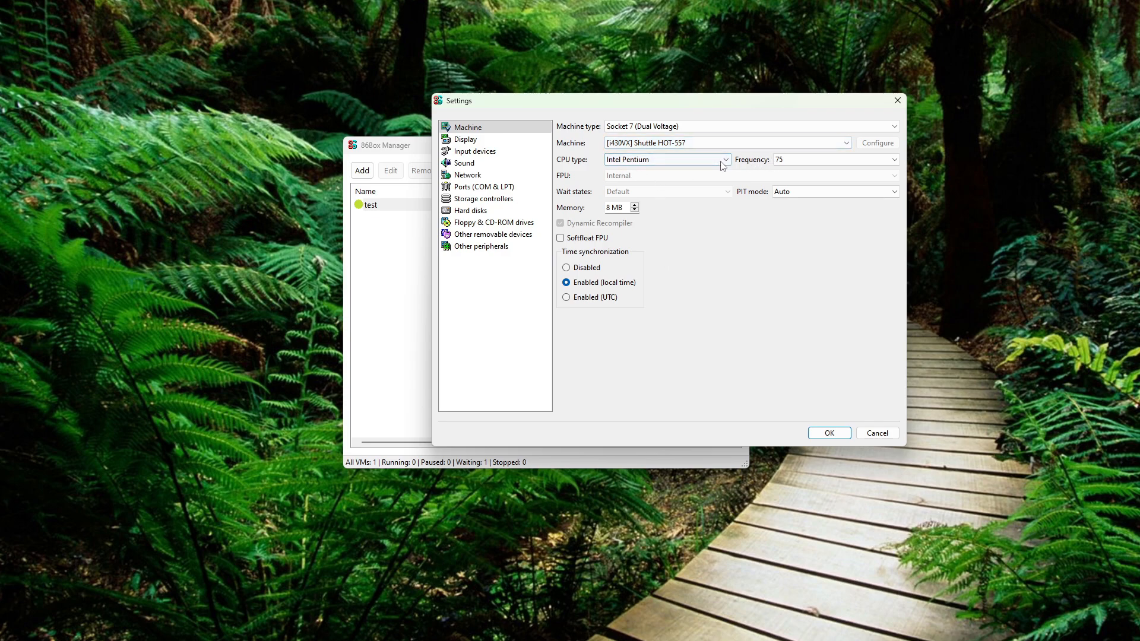
Try an Intel Pentium MMX CPU, first at 233 then at 200 MHz
click(633, 160)
click(631, 162)
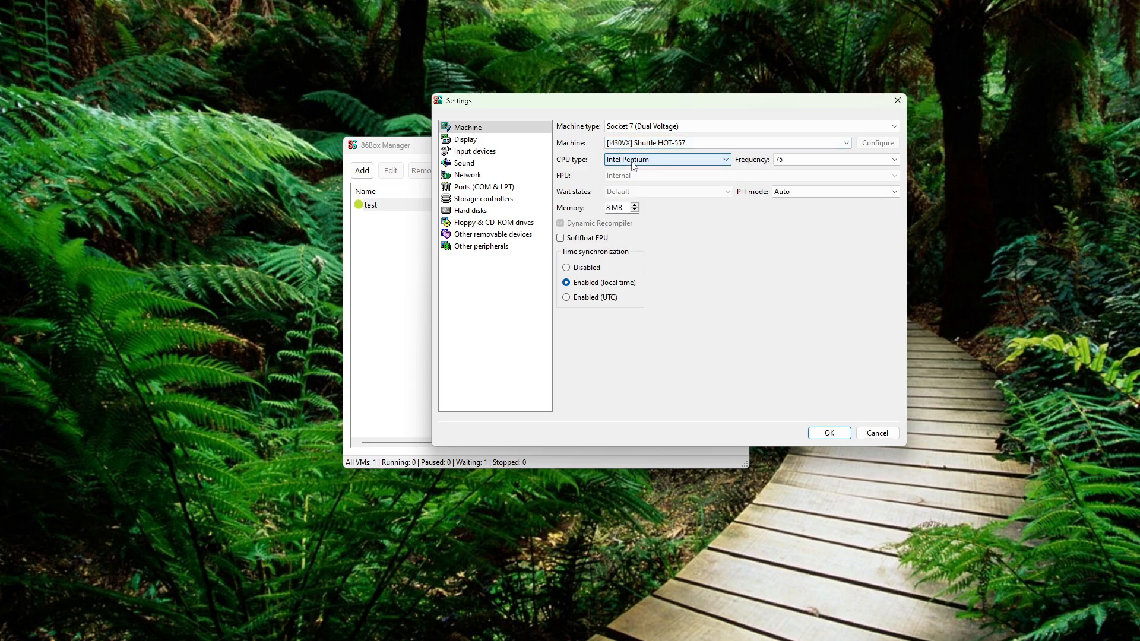
click(632, 162)
click(656, 179)
click(855, 160)
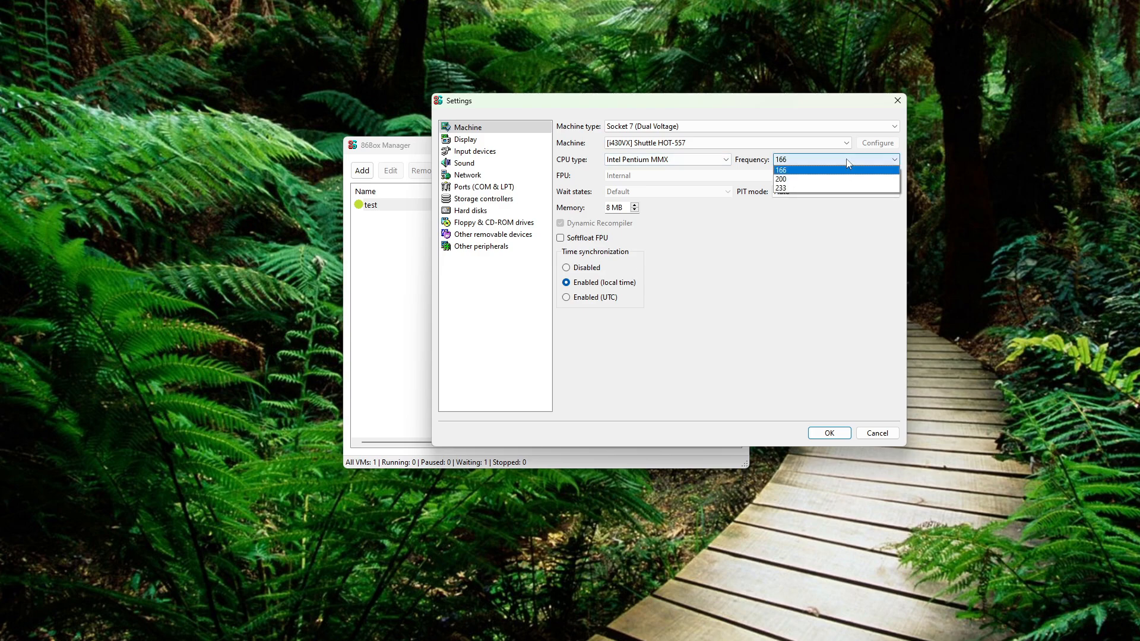
click(825, 189)
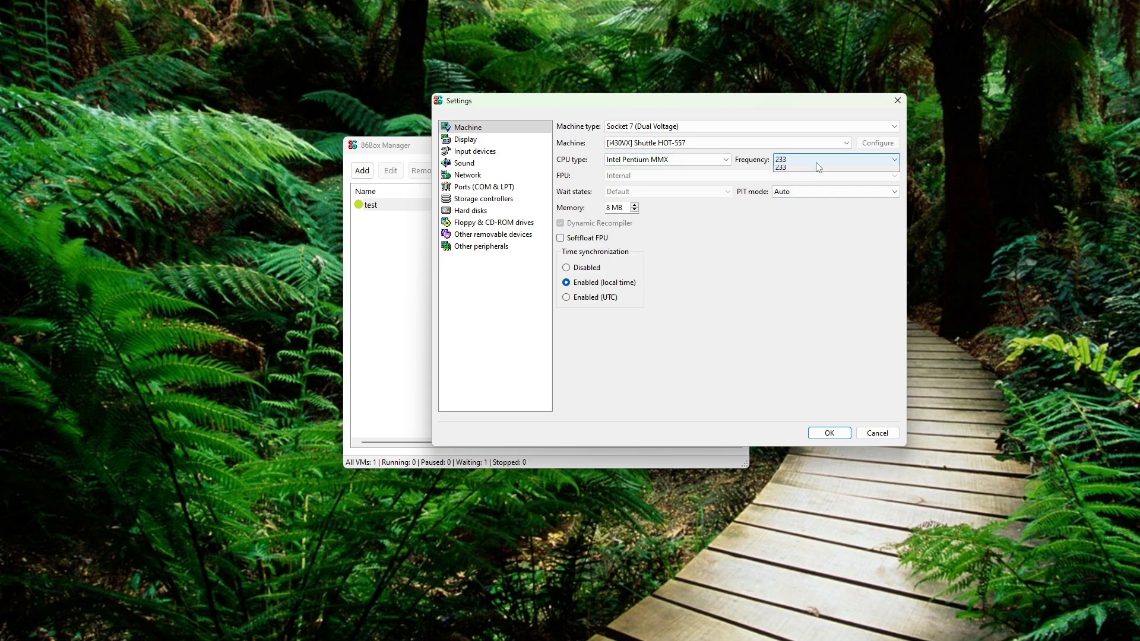
click(820, 160)
click(808, 180)
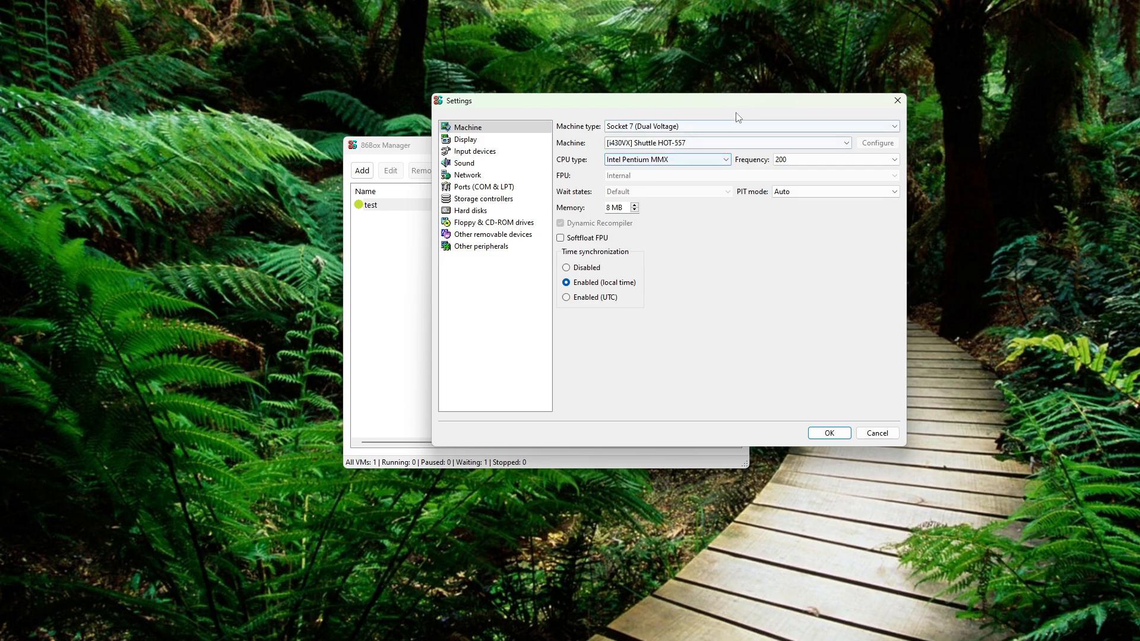
Switch the CPU to plain Intel Pentium running at 90 MHz
drag(723, 107, 651, 139)
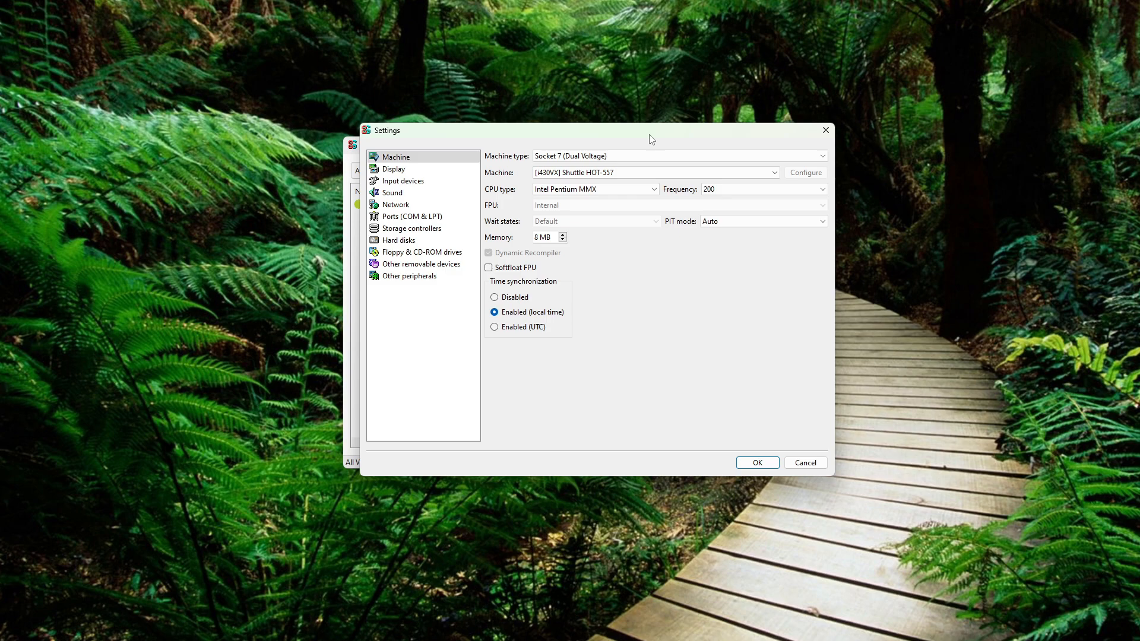
click(623, 189)
click(624, 200)
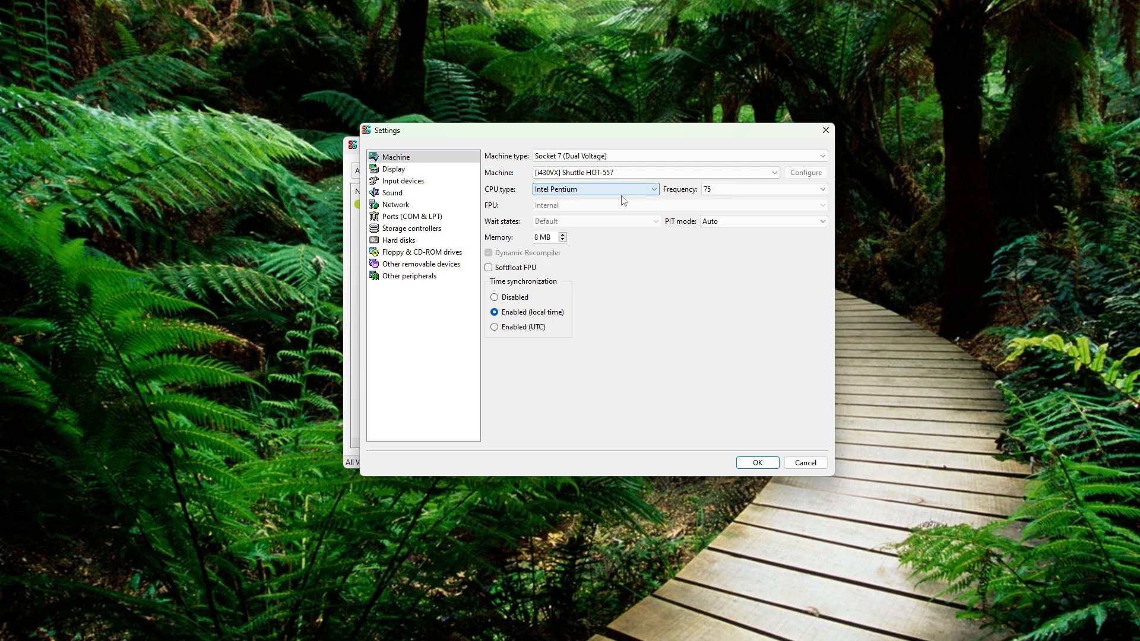
click(742, 190)
click(739, 208)
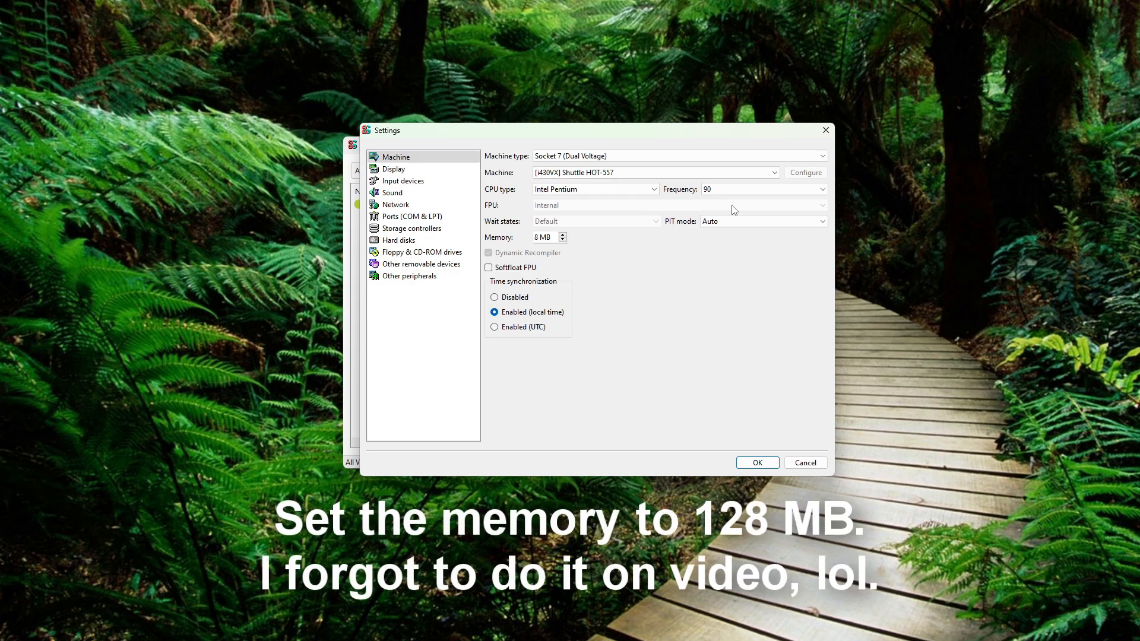
Choose [PCI] S3 Trio64 (Phoenix) as the video card and keep its 4 MB video memory
click(423, 173)
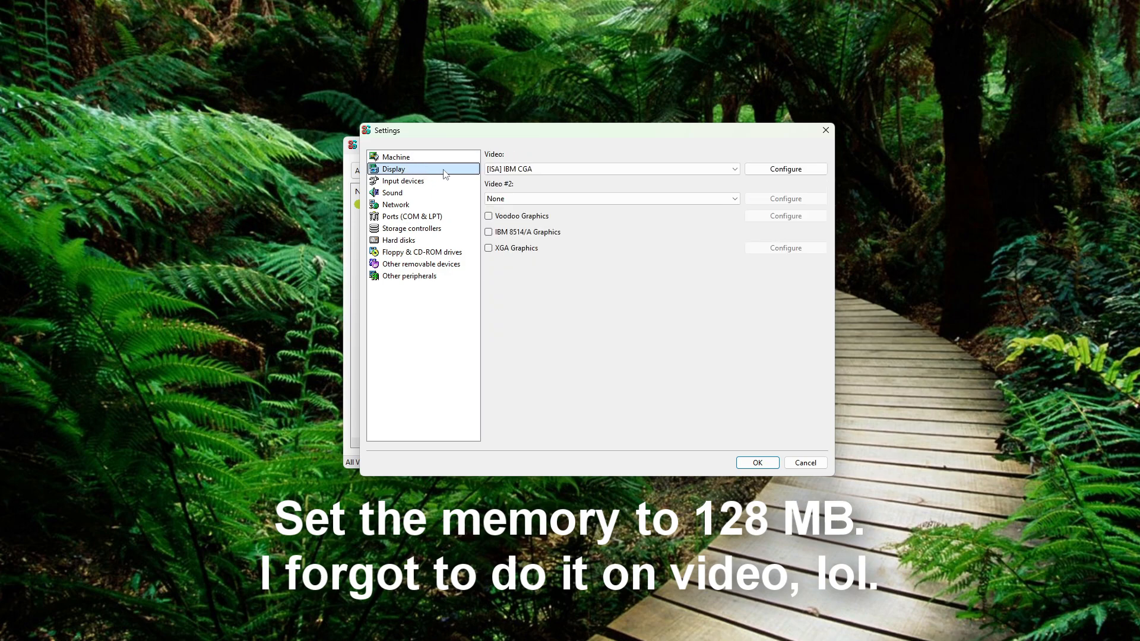
click(632, 170)
scroll(644, 243, down, 6)
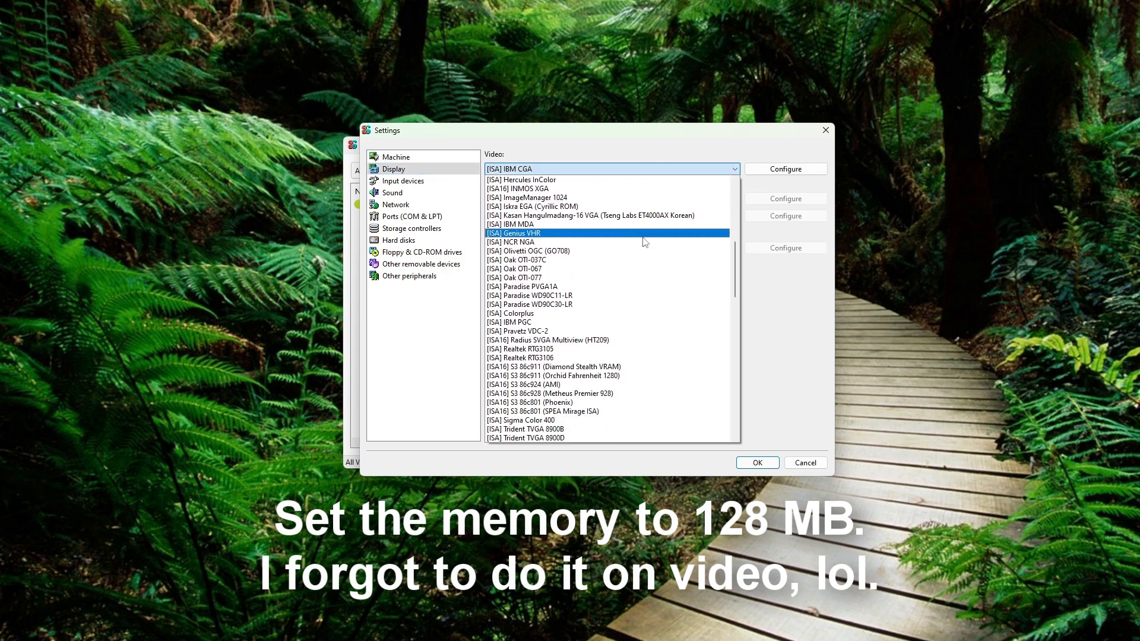
scroll(641, 240, down, 20)
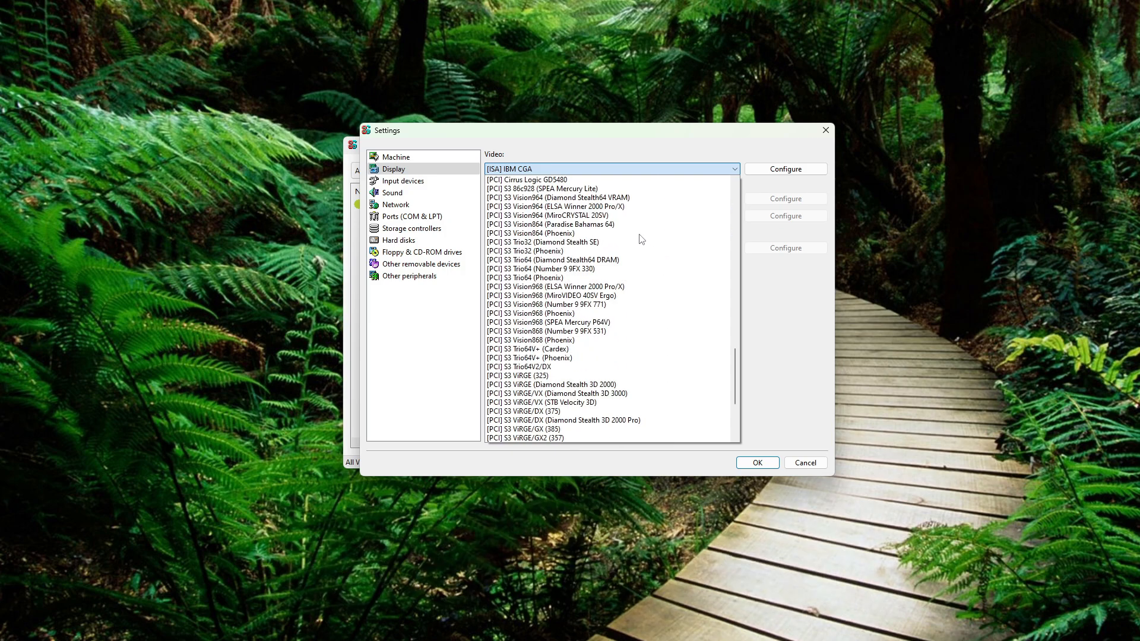
scroll(640, 240, down, 4)
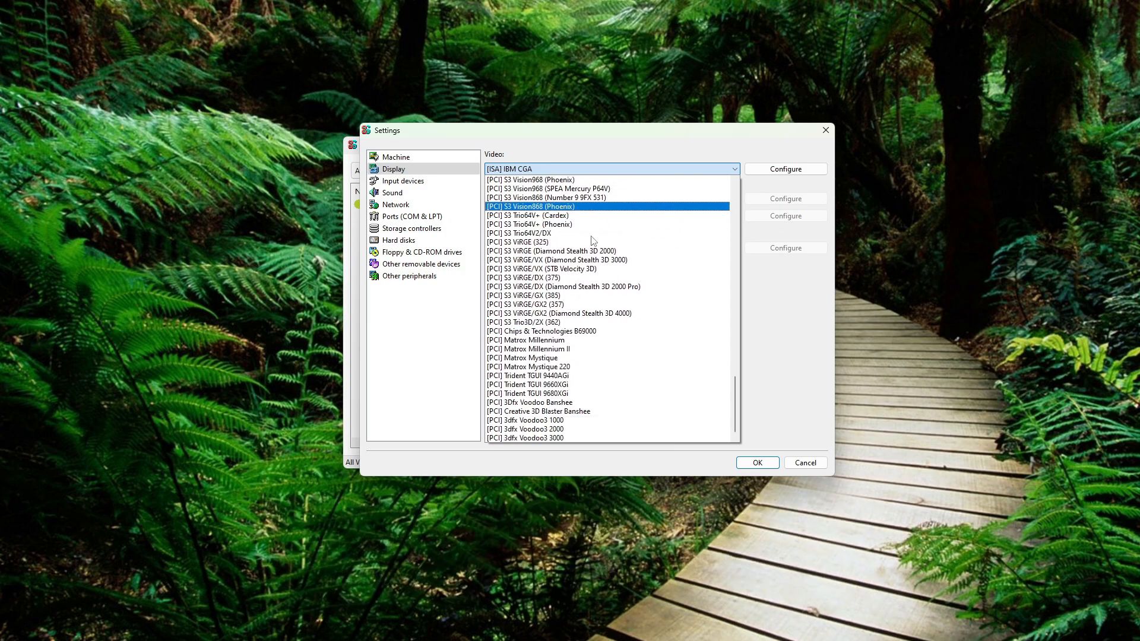
scroll(564, 340, up, 2)
scroll(563, 340, up, 2)
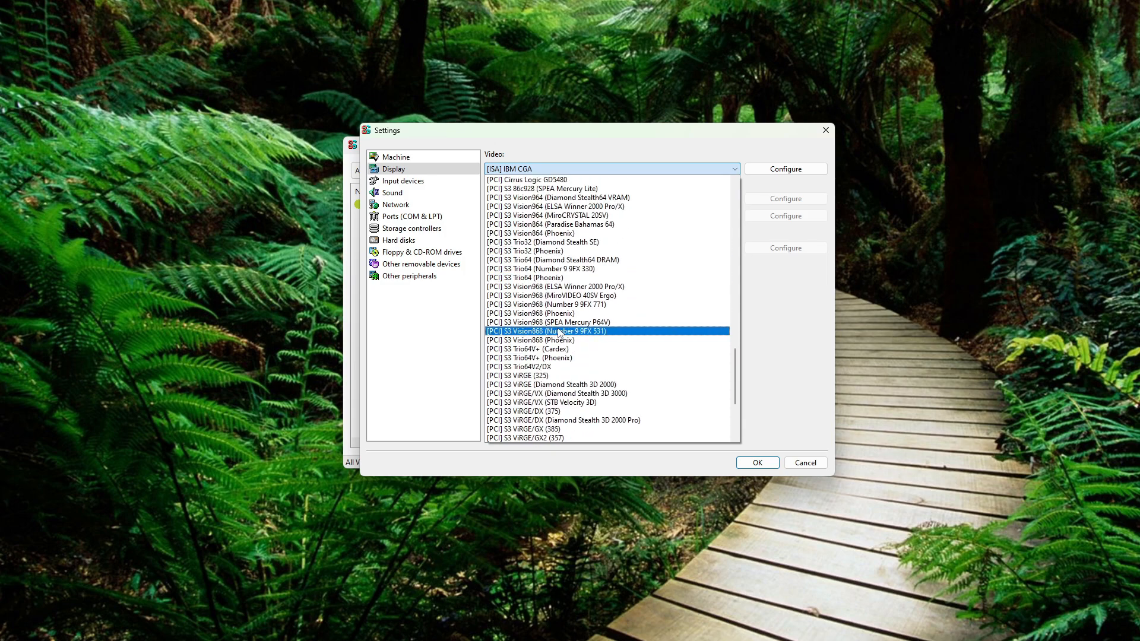
click(553, 281)
click(802, 171)
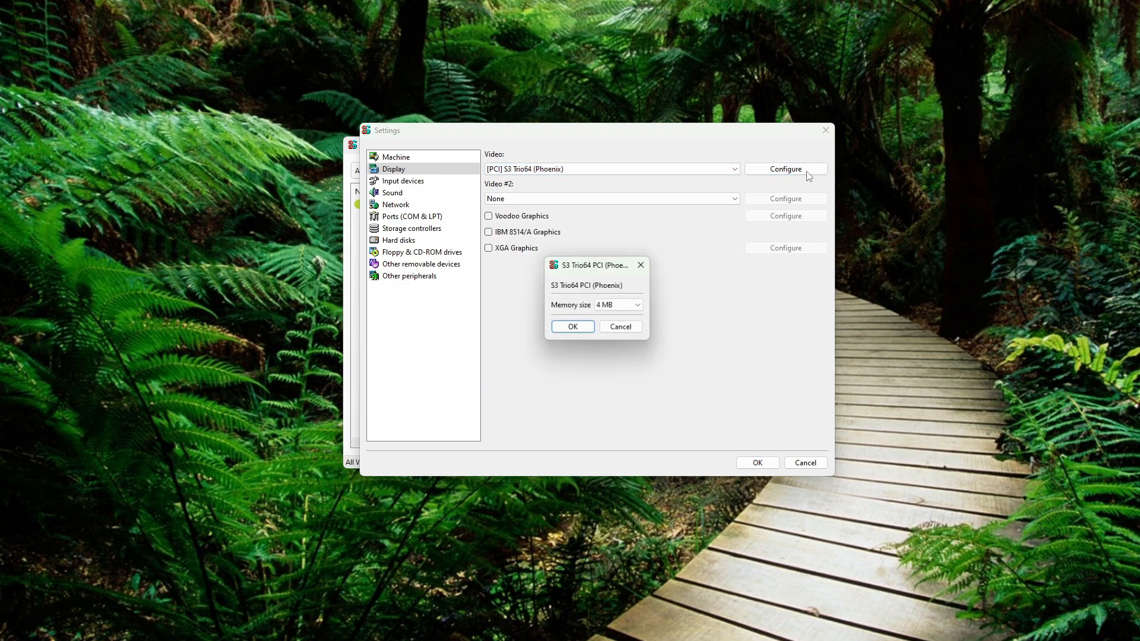
click(572, 326)
Set the mouse to Standard PS/2 Mouse
click(464, 183)
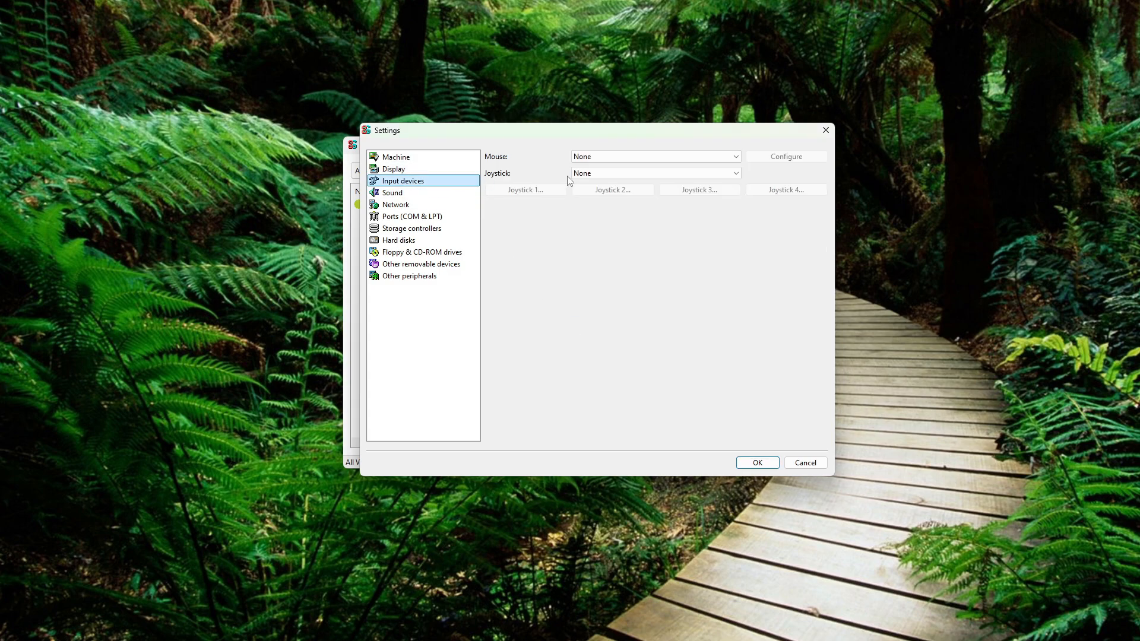
click(653, 157)
click(657, 221)
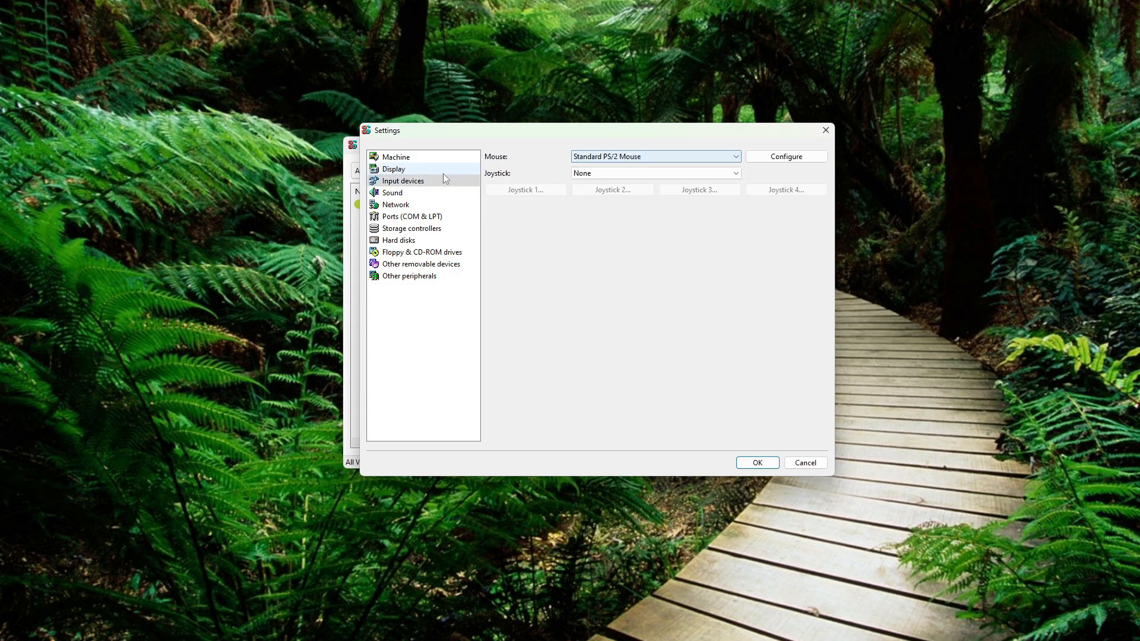
Set sound card #1 to [ISA16] Sound Blaster 16
click(426, 194)
click(671, 157)
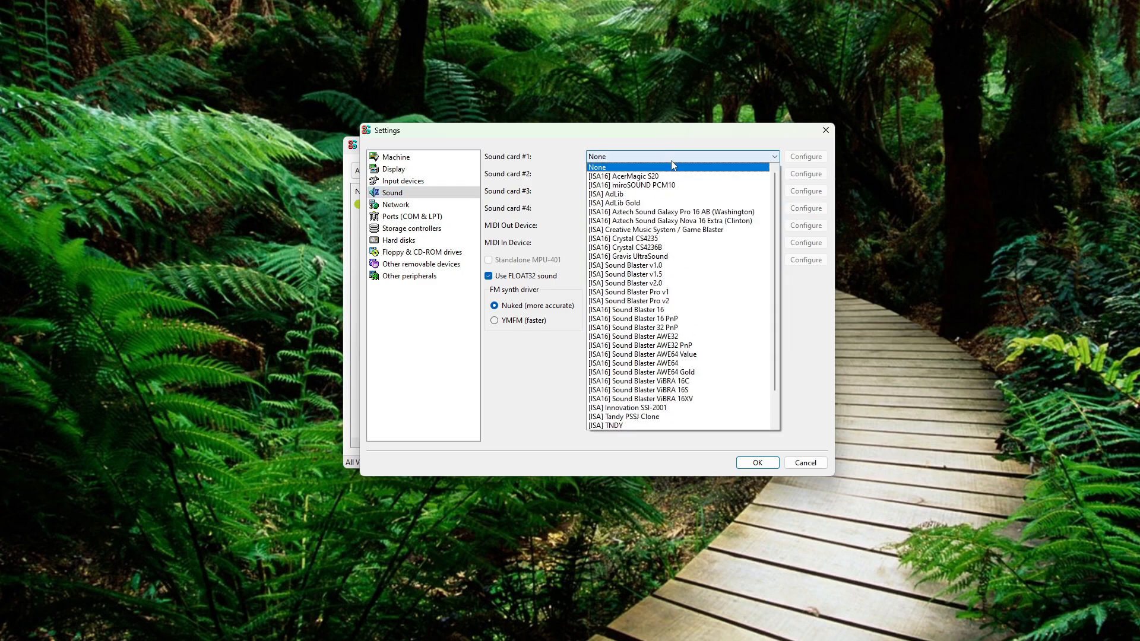
click(691, 313)
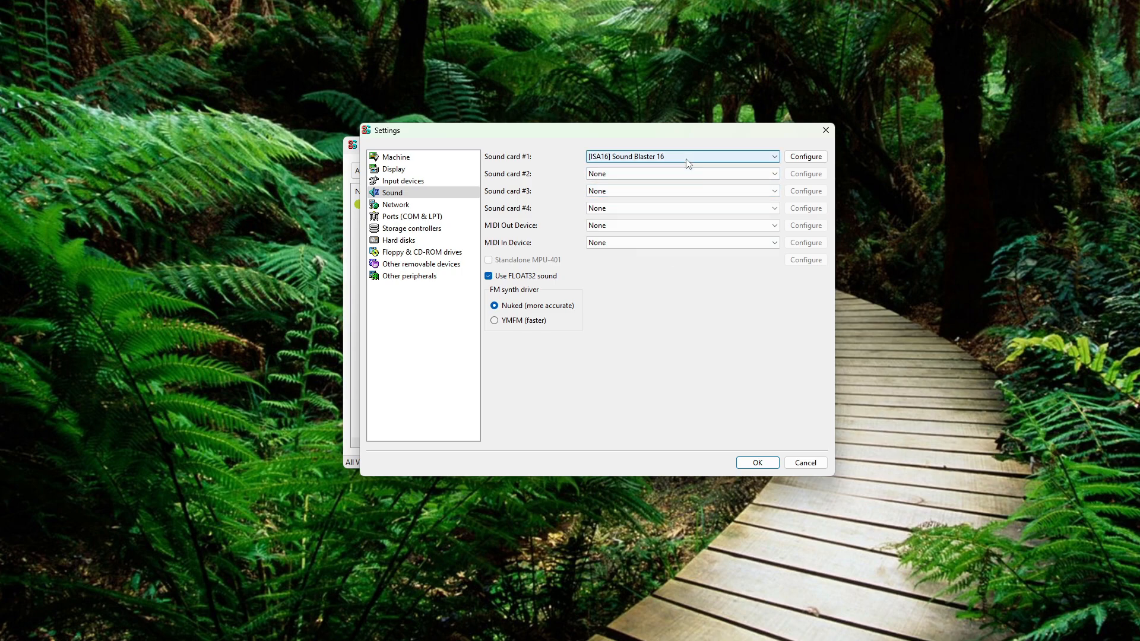
click(728, 157)
scroll(742, 261, down, 2)
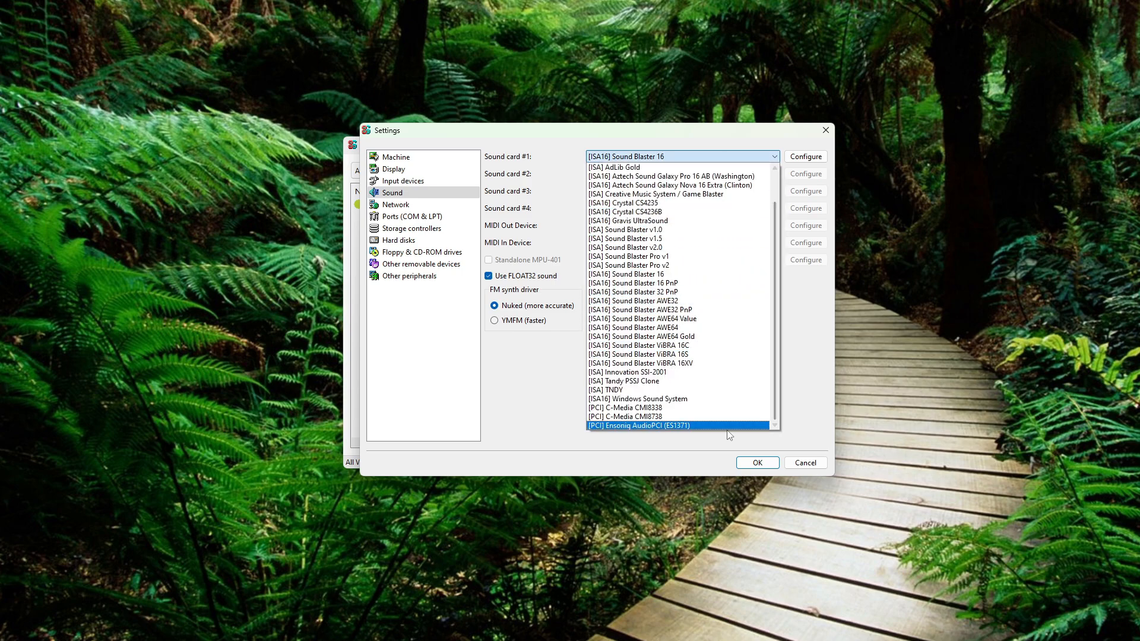
scroll(742, 413, up, 2)
click(700, 158)
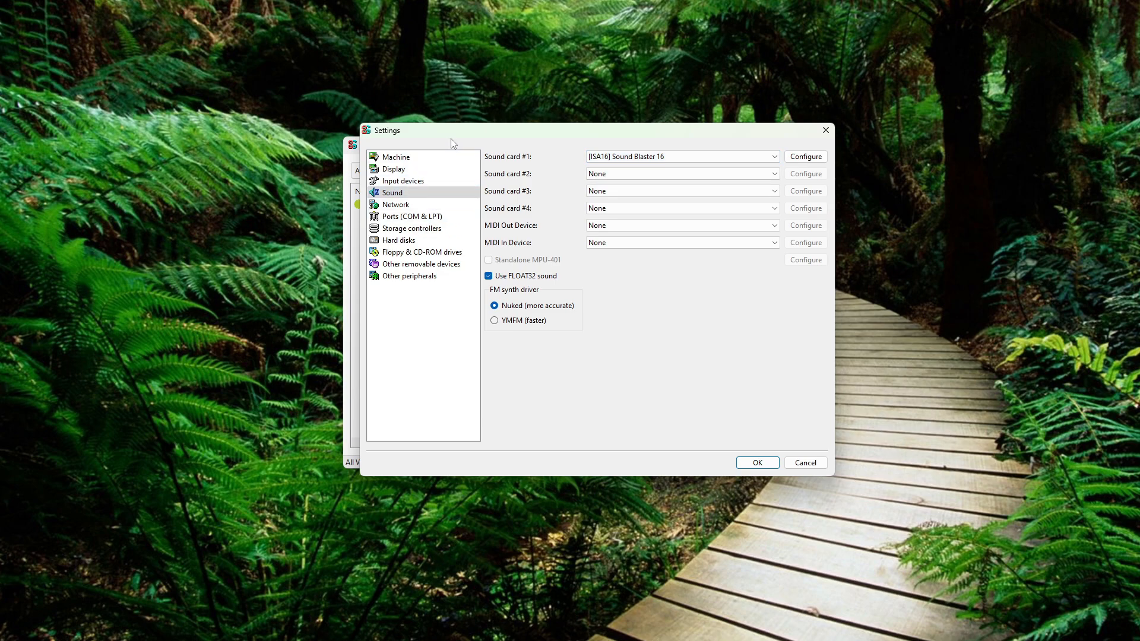
Look over the network, COM/LPT port and storage controller settings pages
click(398, 205)
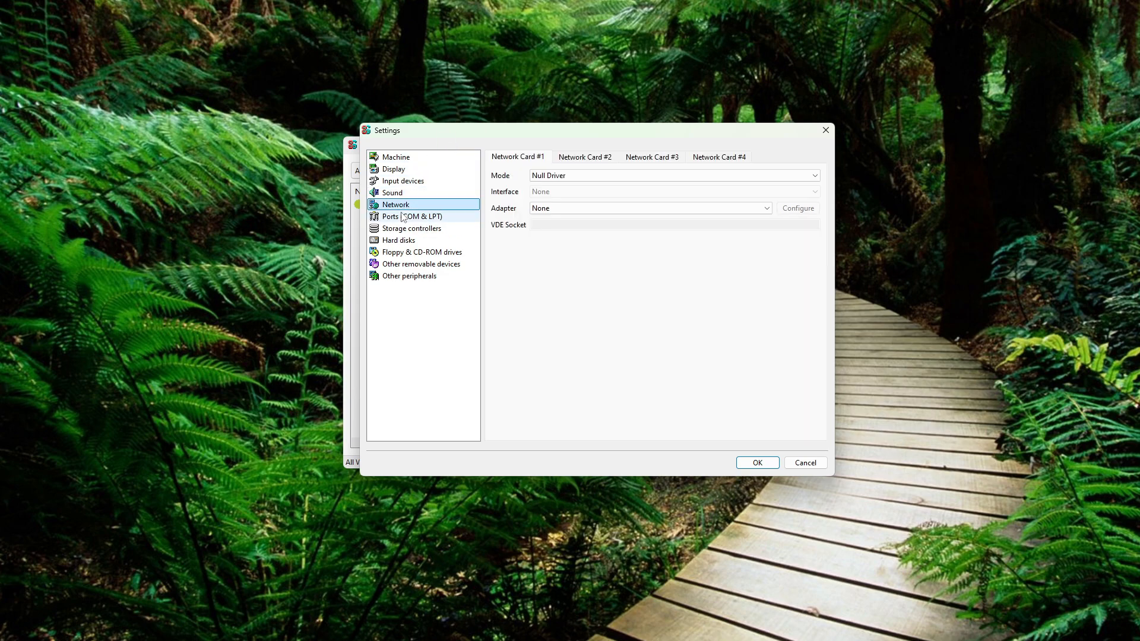
click(405, 217)
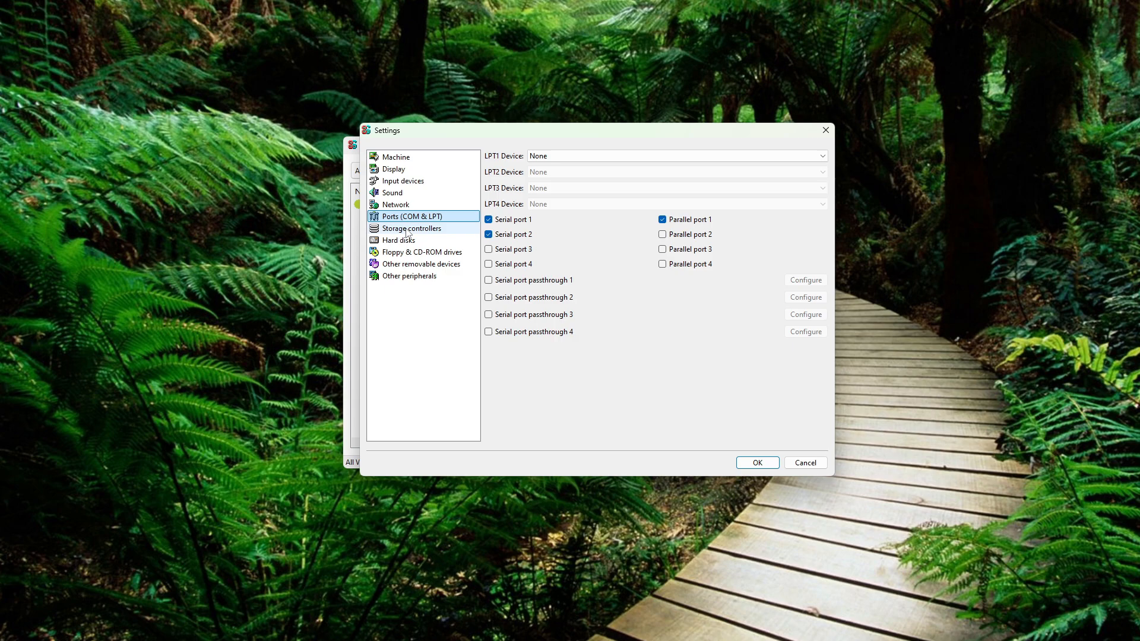
click(407, 231)
Create a new IDE hard disk image test3.vhd sized 4000 MB
click(409, 241)
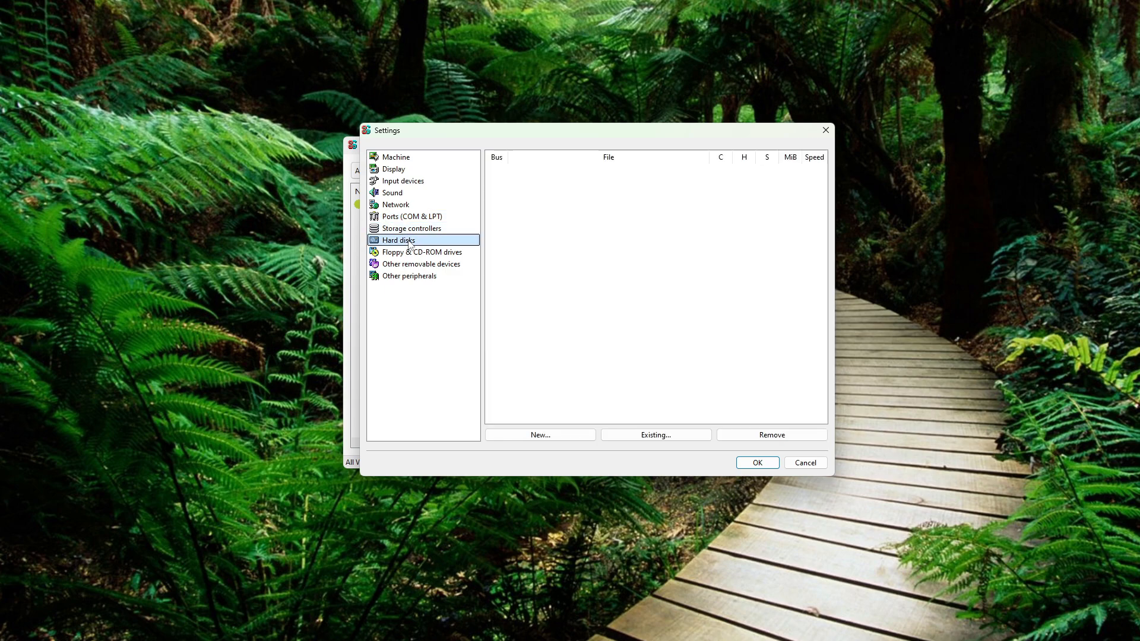
click(580, 436)
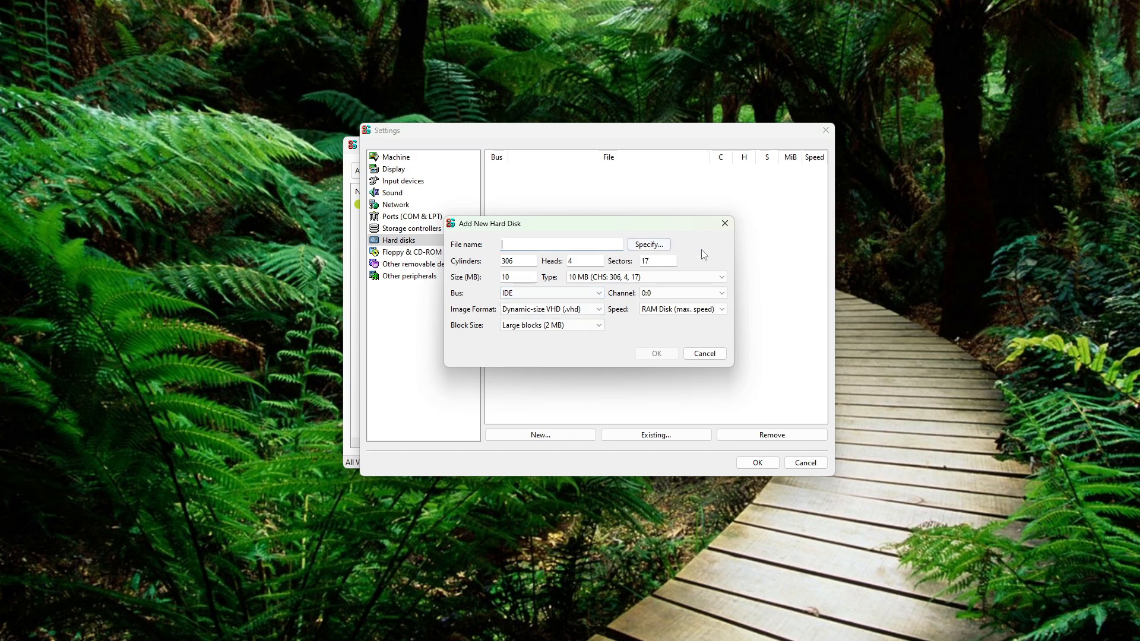
click(649, 244)
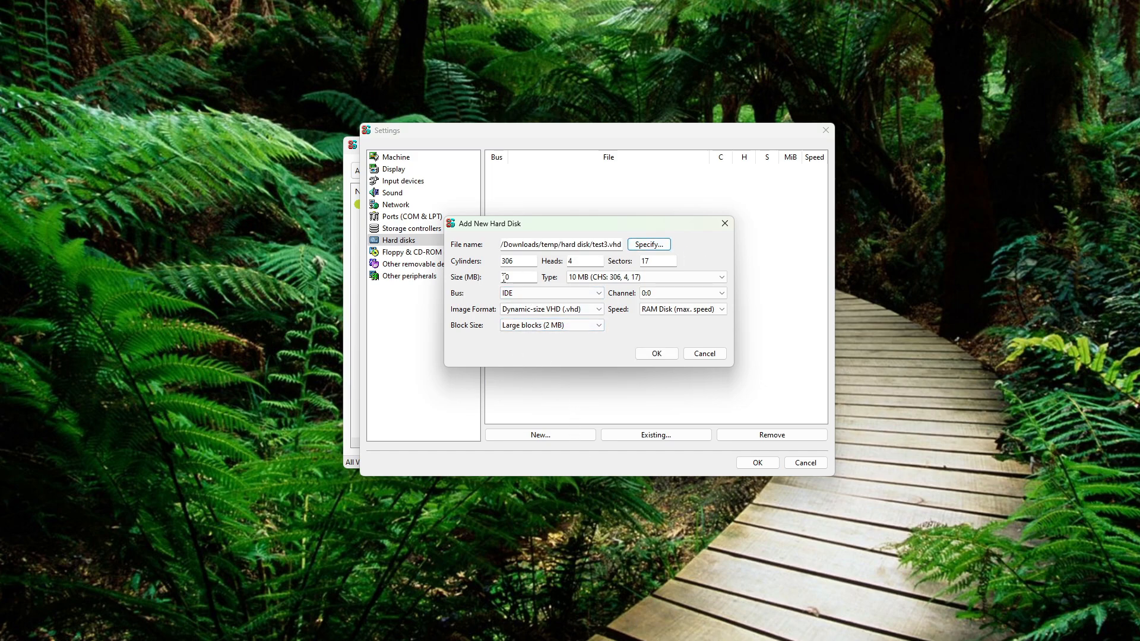
drag(511, 277, 498, 277)
text(4000)
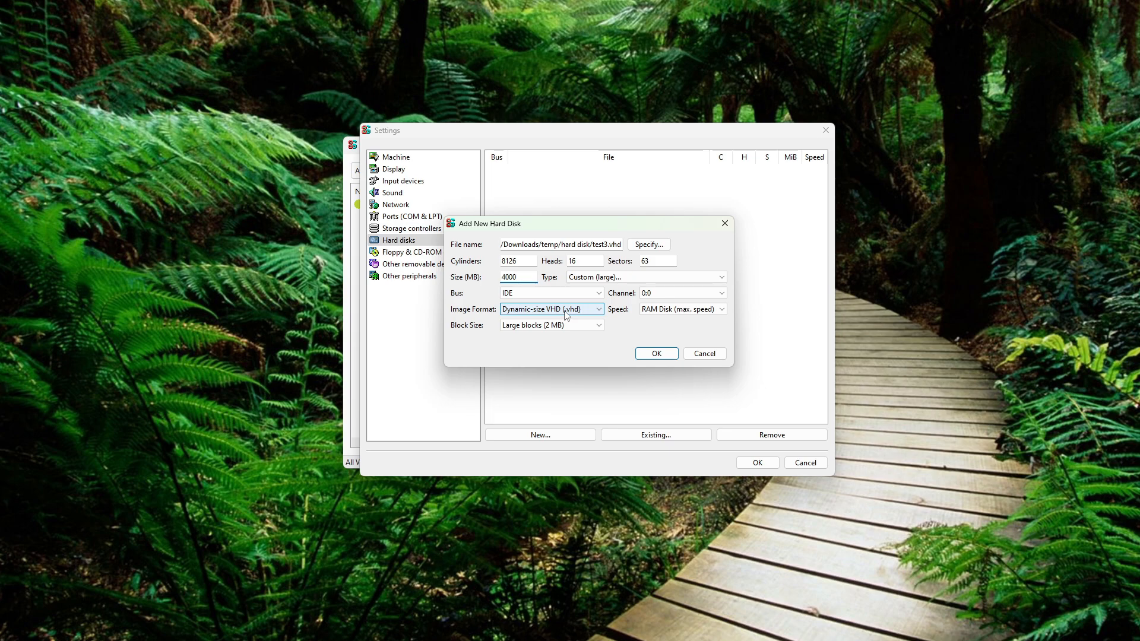
click(656, 354)
click(660, 308)
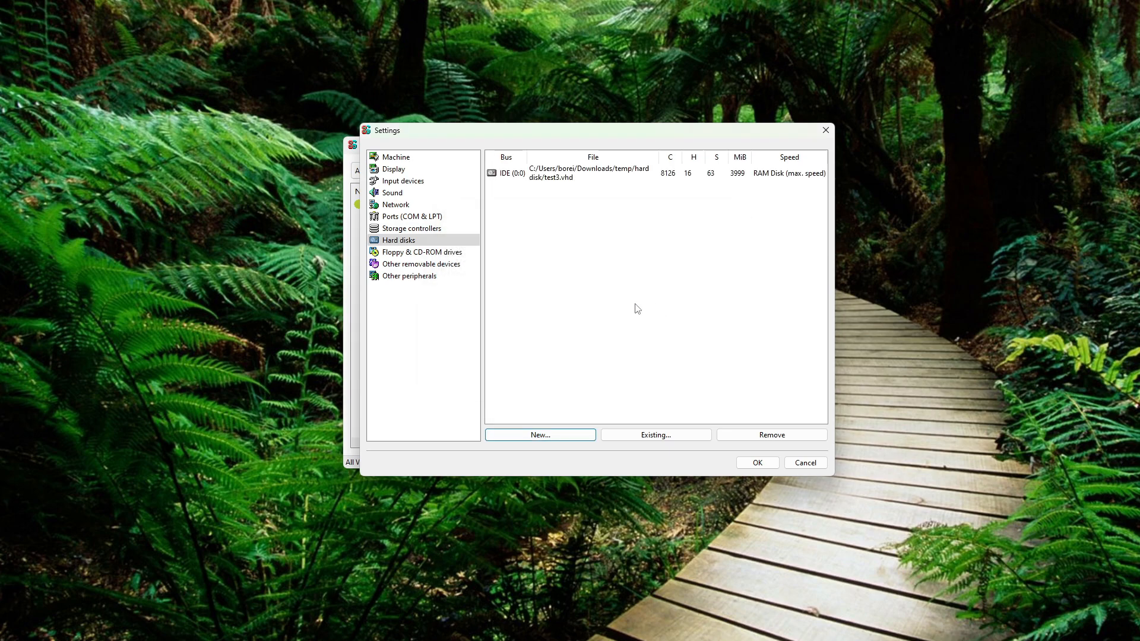
Set floppy drive 1 to 3.5" 2.88M and floppy drive 2 to None
click(451, 254)
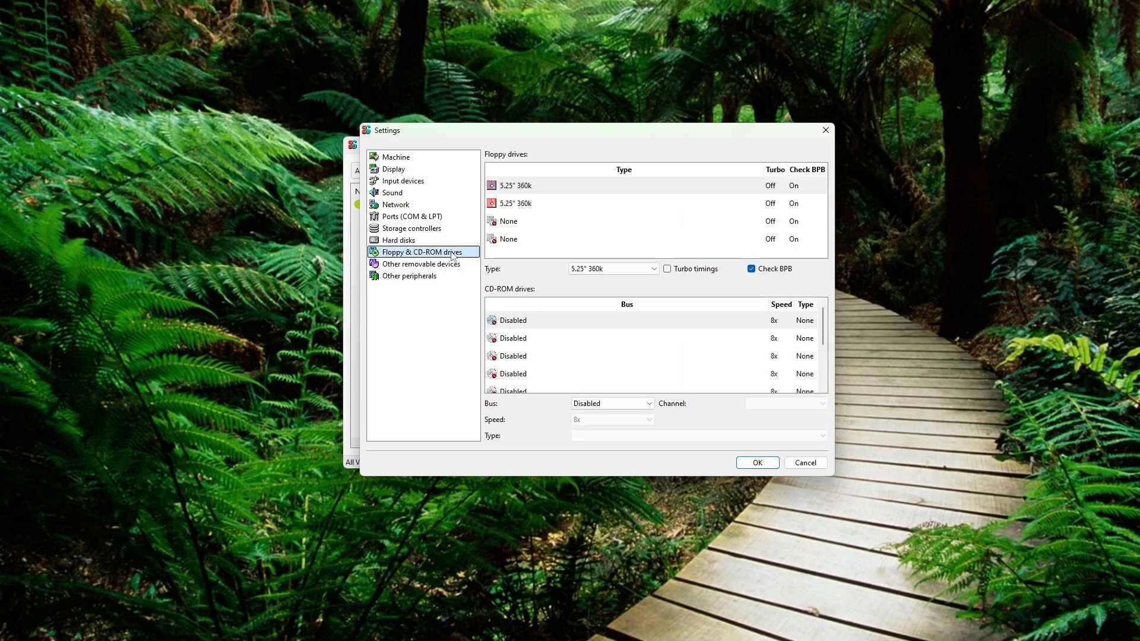
click(599, 187)
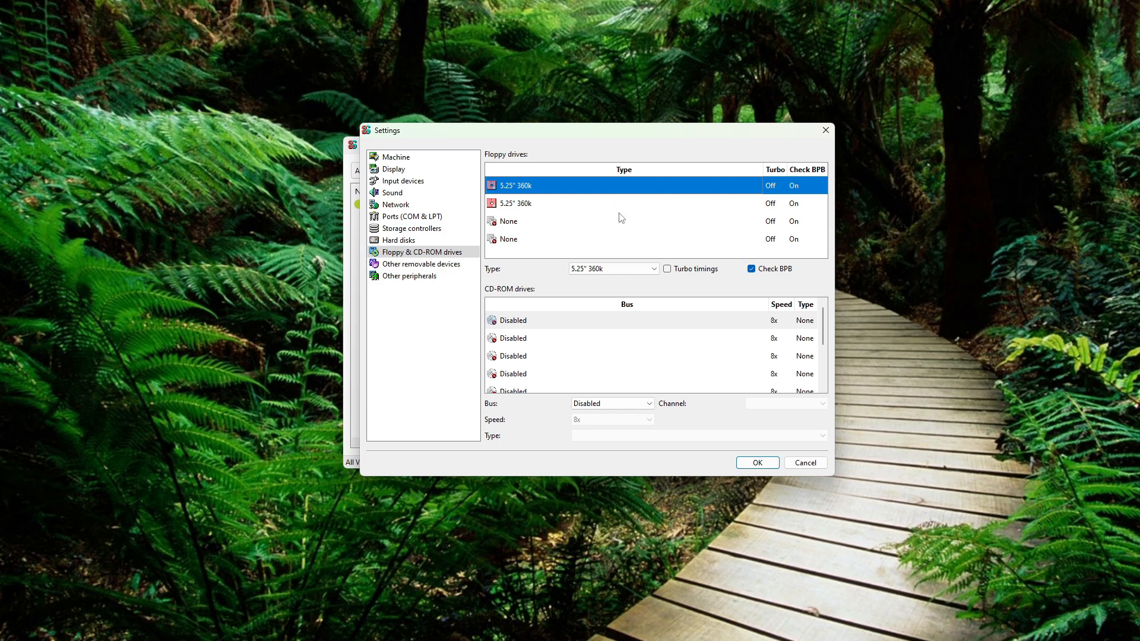
click(618, 269)
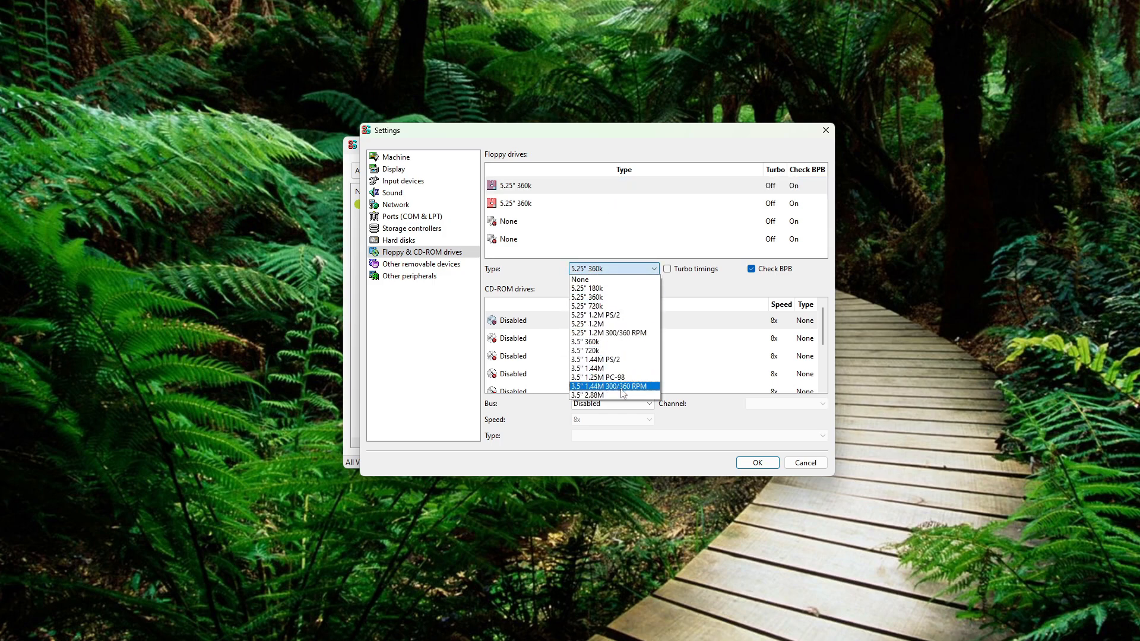
click(621, 395)
click(565, 204)
click(594, 268)
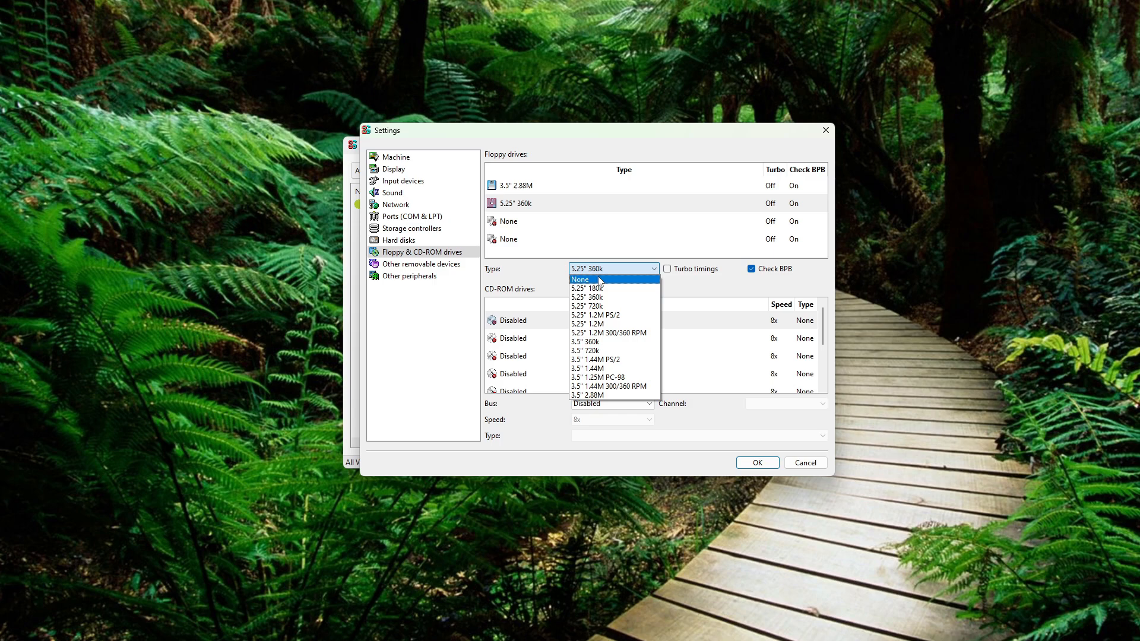
click(599, 279)
Put the CD-ROM drive on the ATAPI bus at 72x speed
click(612, 404)
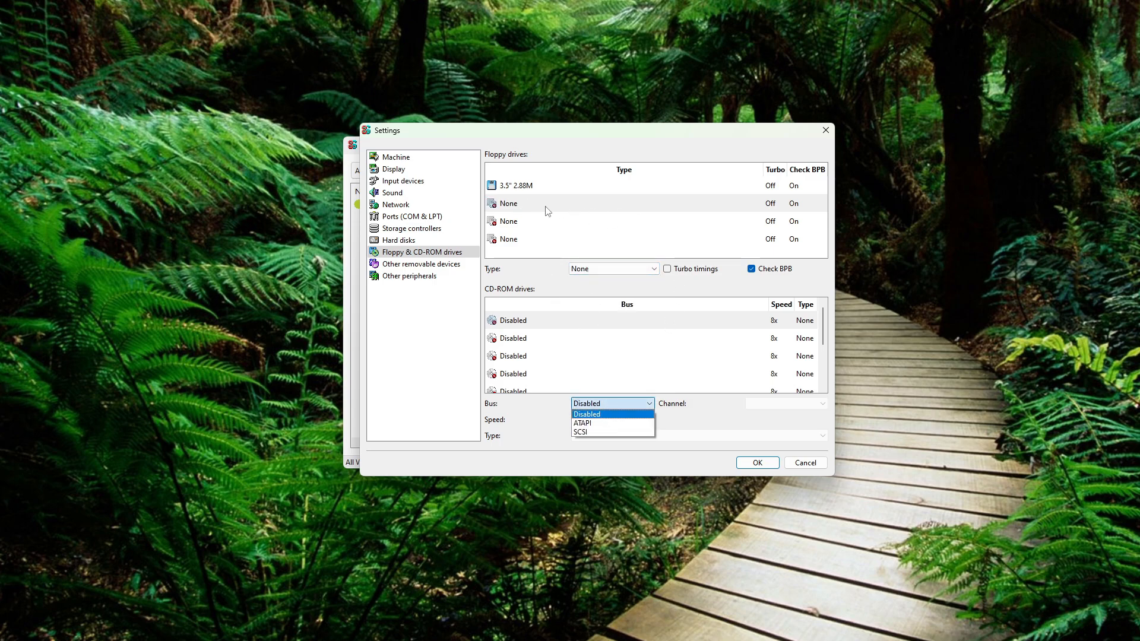
click(614, 424)
click(642, 421)
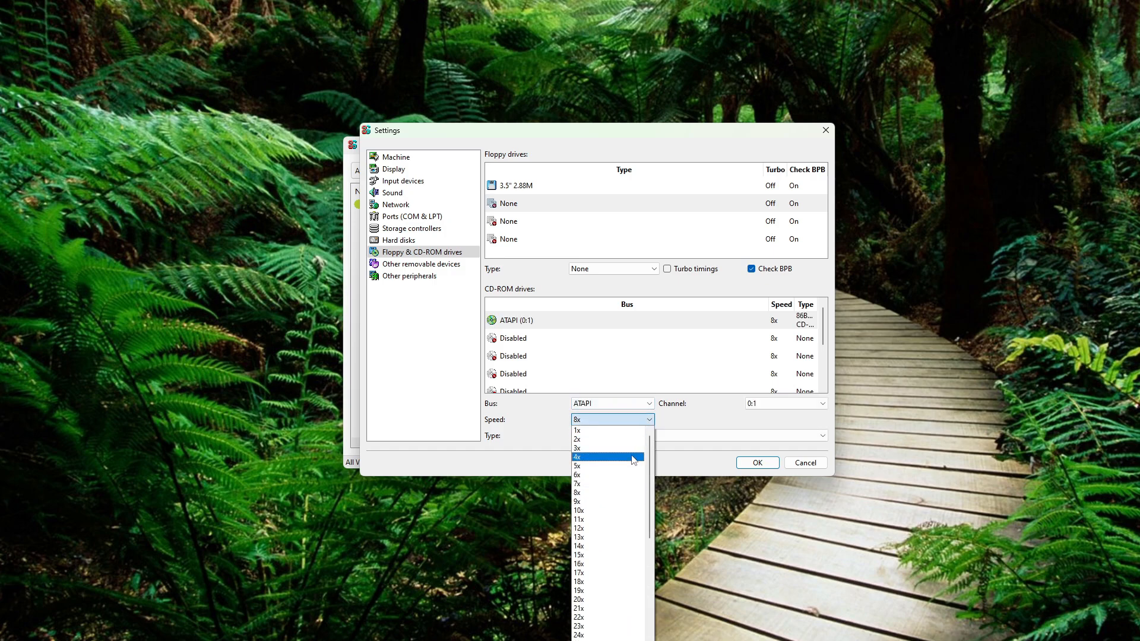
scroll(632, 459, down, 9)
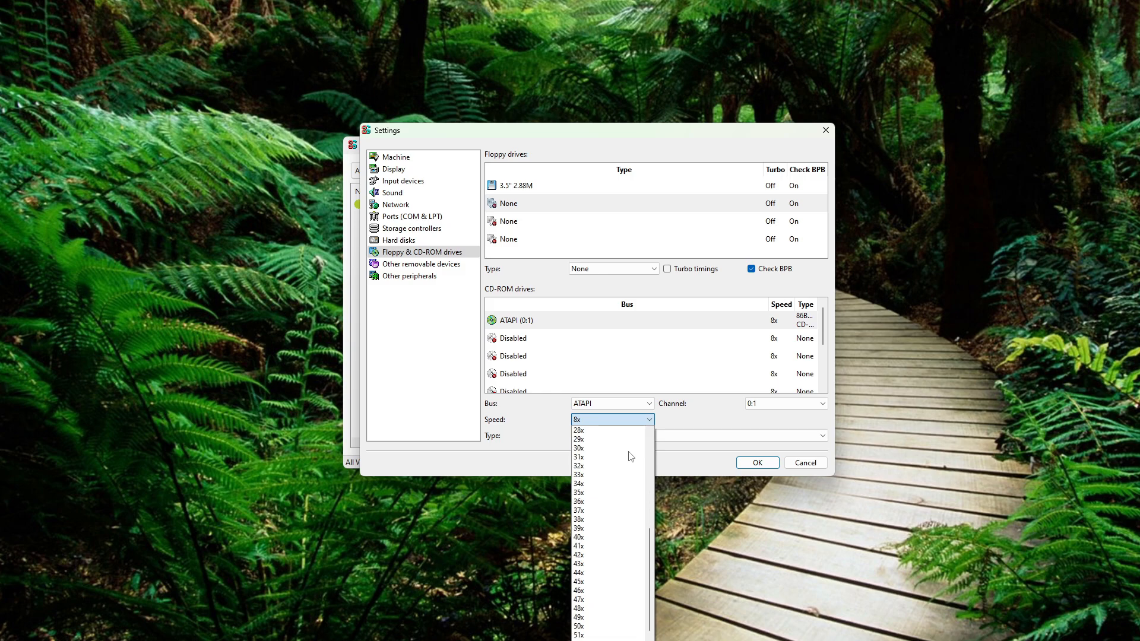
scroll(631, 457, down, 5)
click(579, 640)
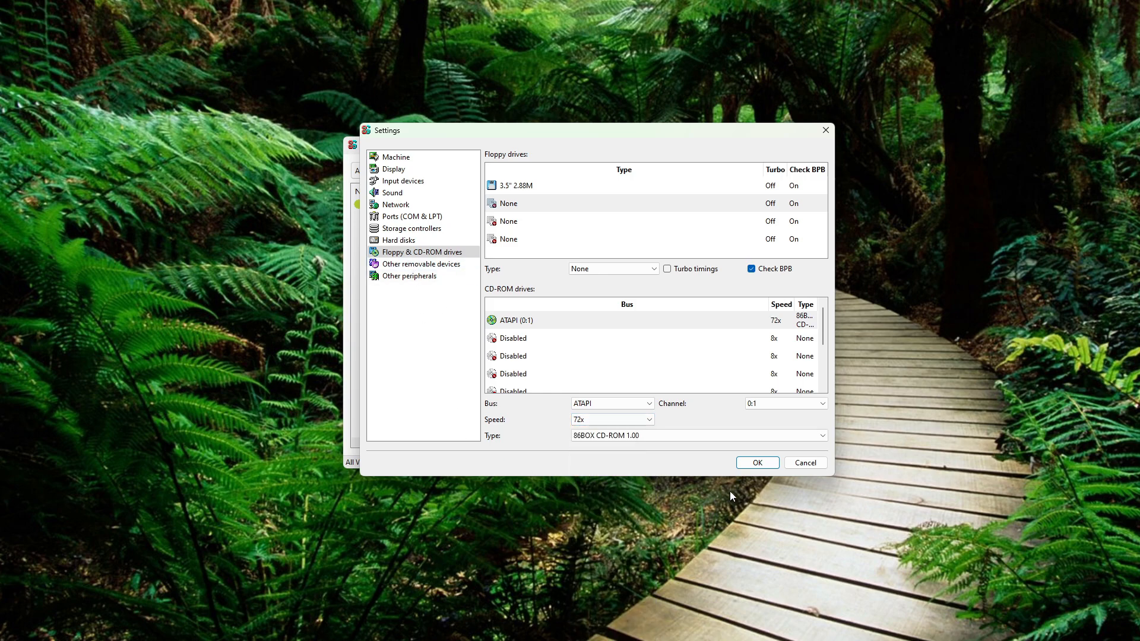
Review the other removable devices and peripherals pages, then save the machine settings
click(428, 264)
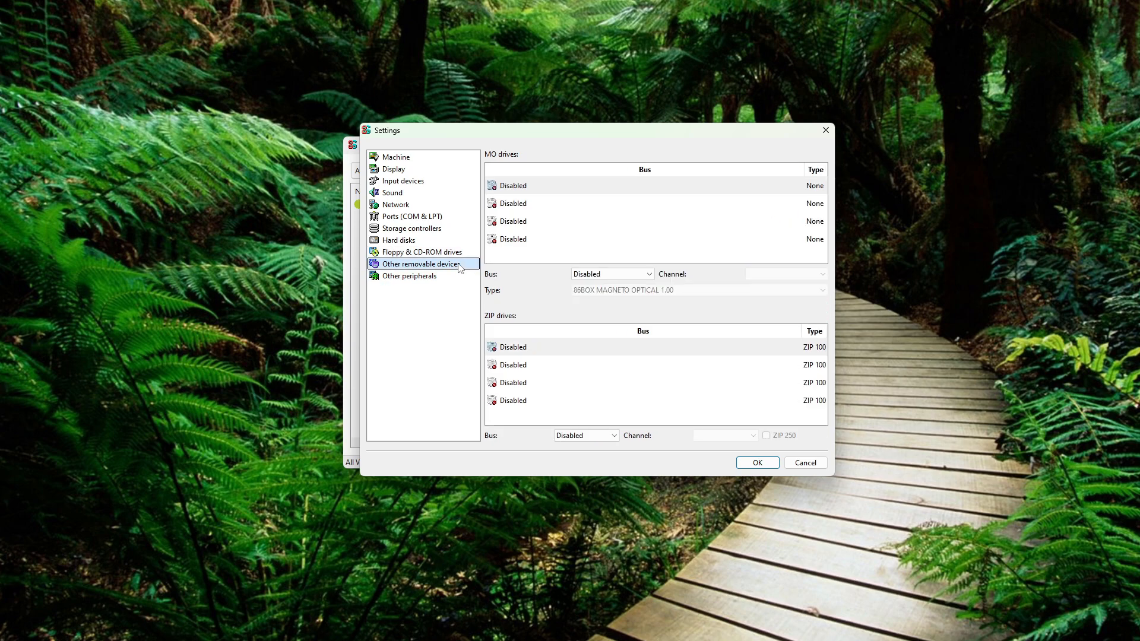
click(436, 278)
click(441, 266)
click(446, 254)
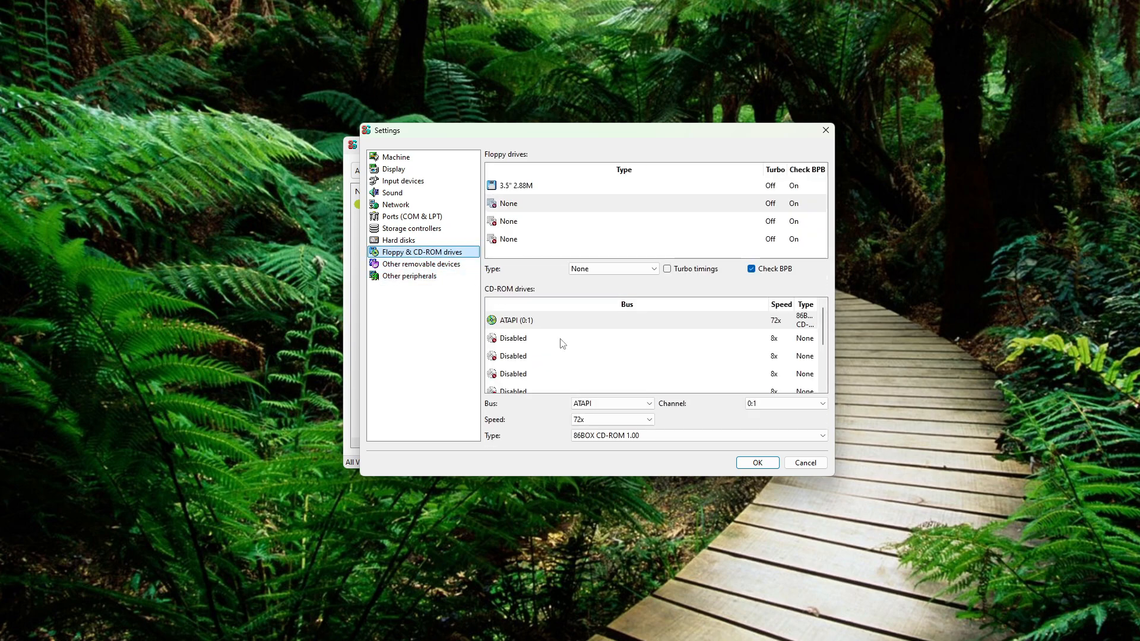
click(758, 463)
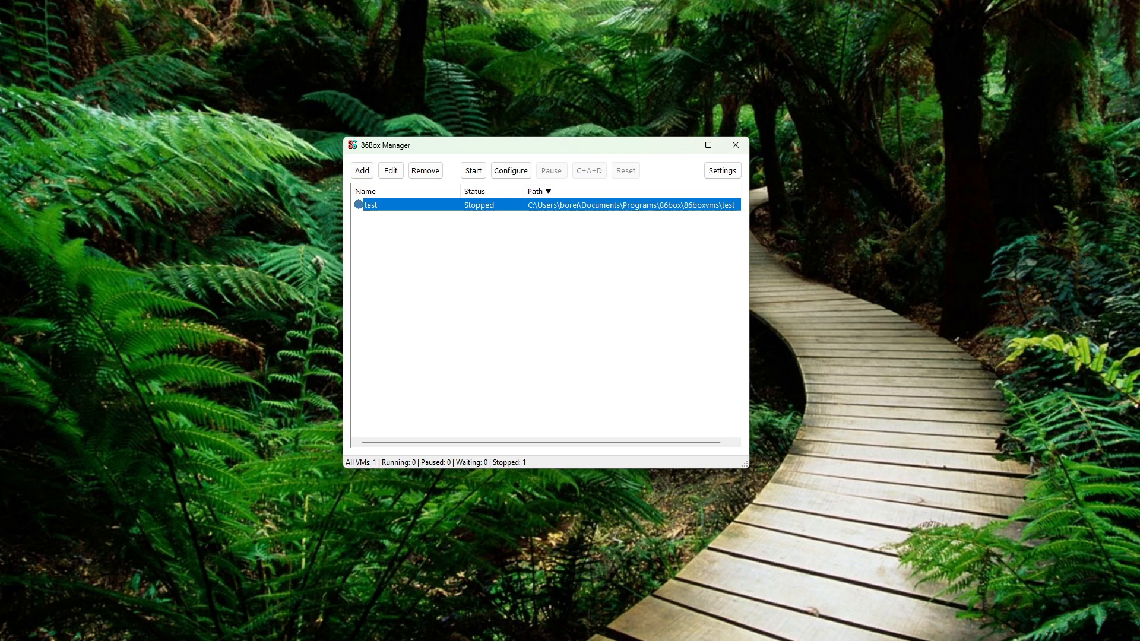
Start the test VM and enter its Award BIOS setup with Delete during boot
click(527, 331)
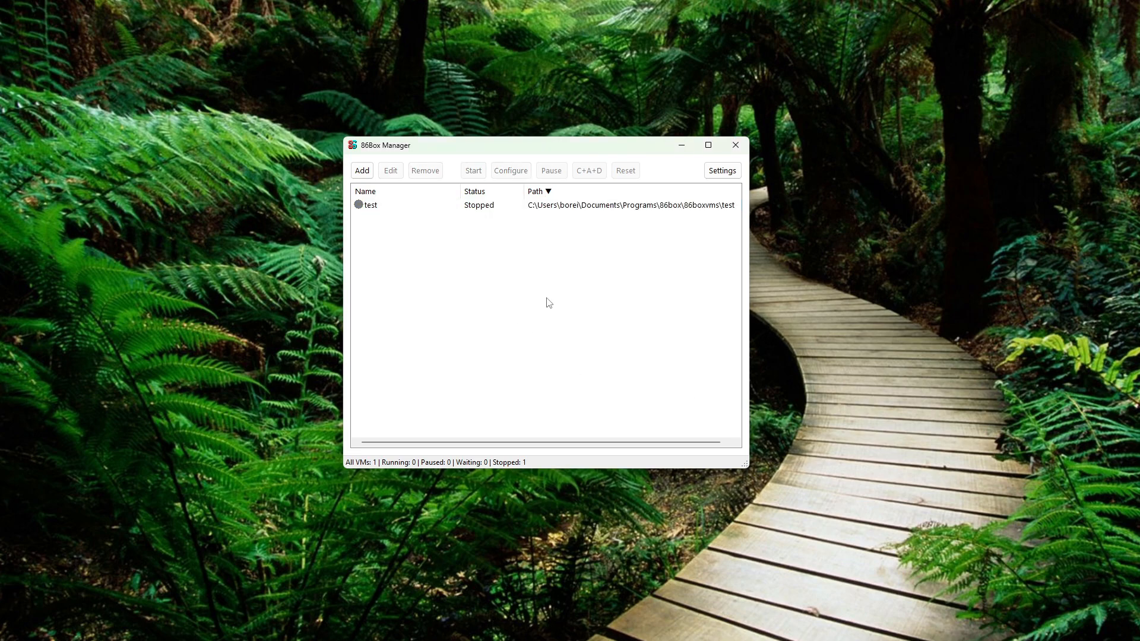
click(563, 205)
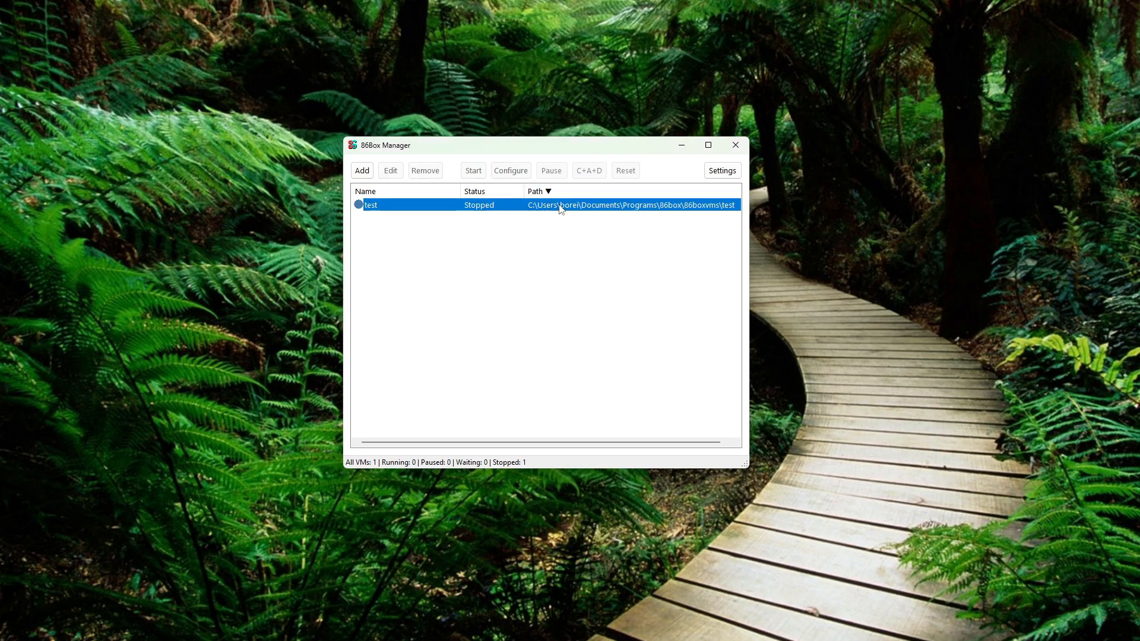
click(473, 170)
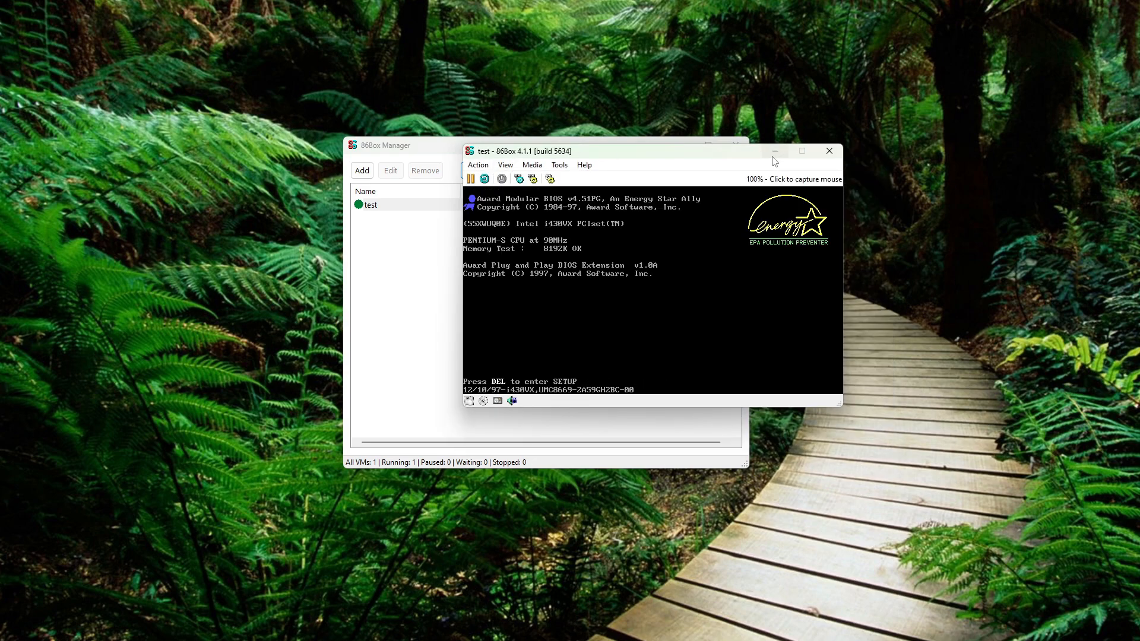
drag(717, 158, 686, 134)
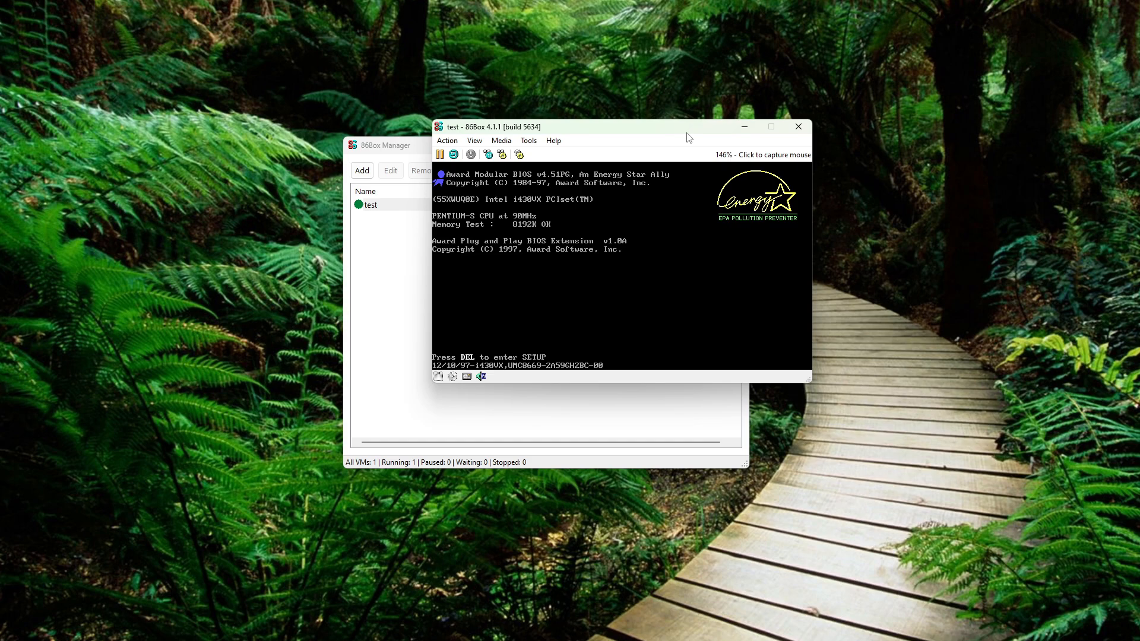
click(611, 236)
key(Delete)
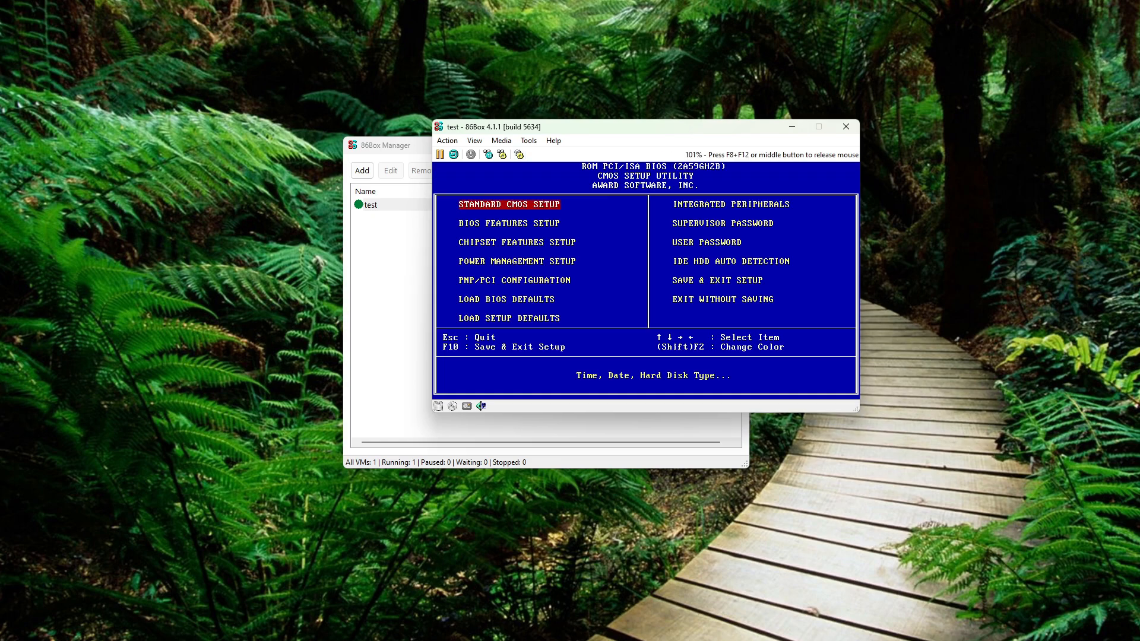
key(F8+F12)
Set the main window dimensions to width 1024 and height 768
click(439, 155)
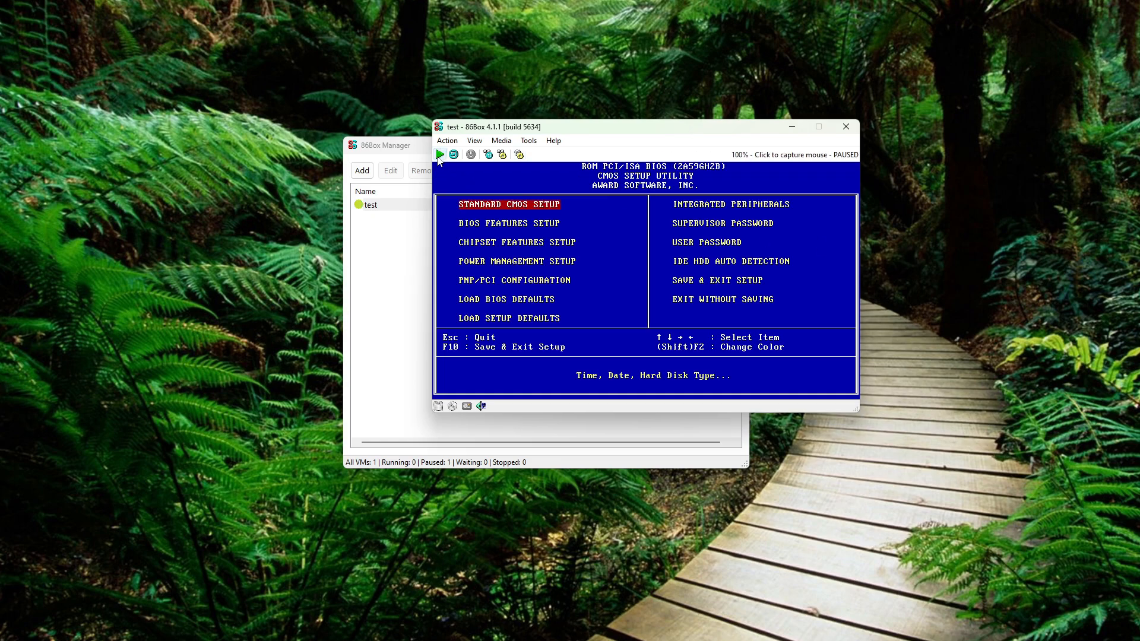
click(440, 155)
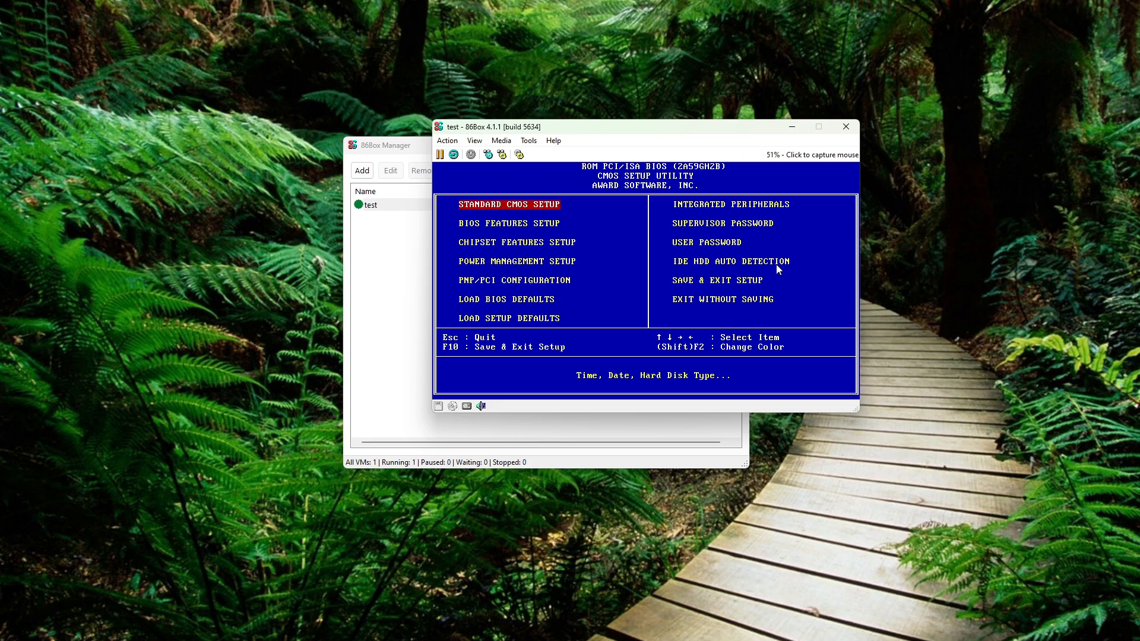
click(473, 142)
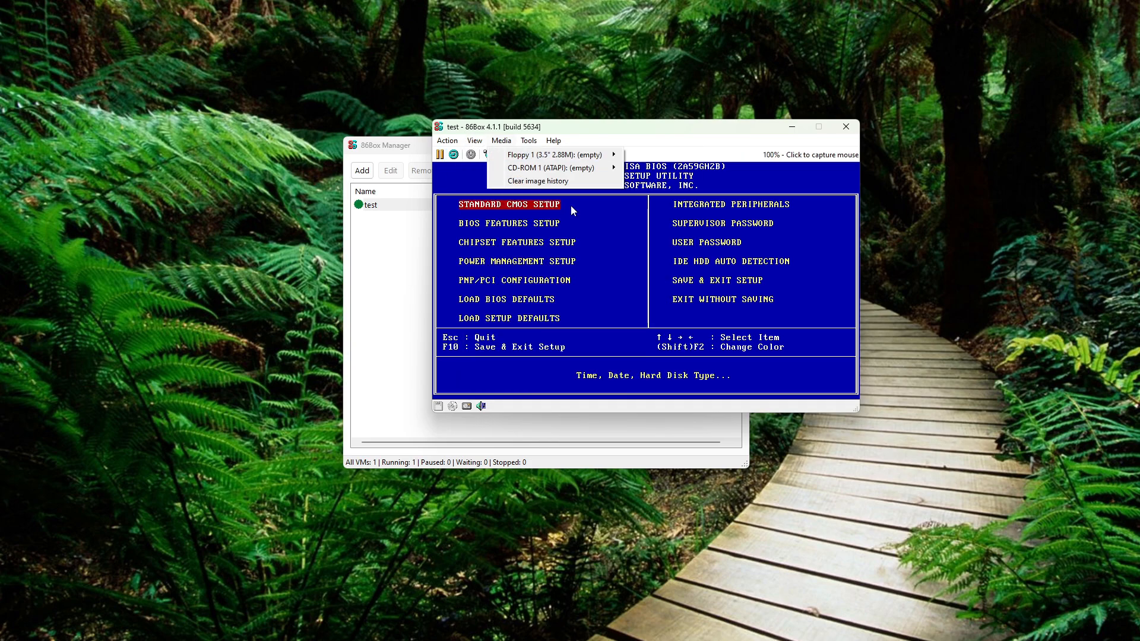
click(533, 250)
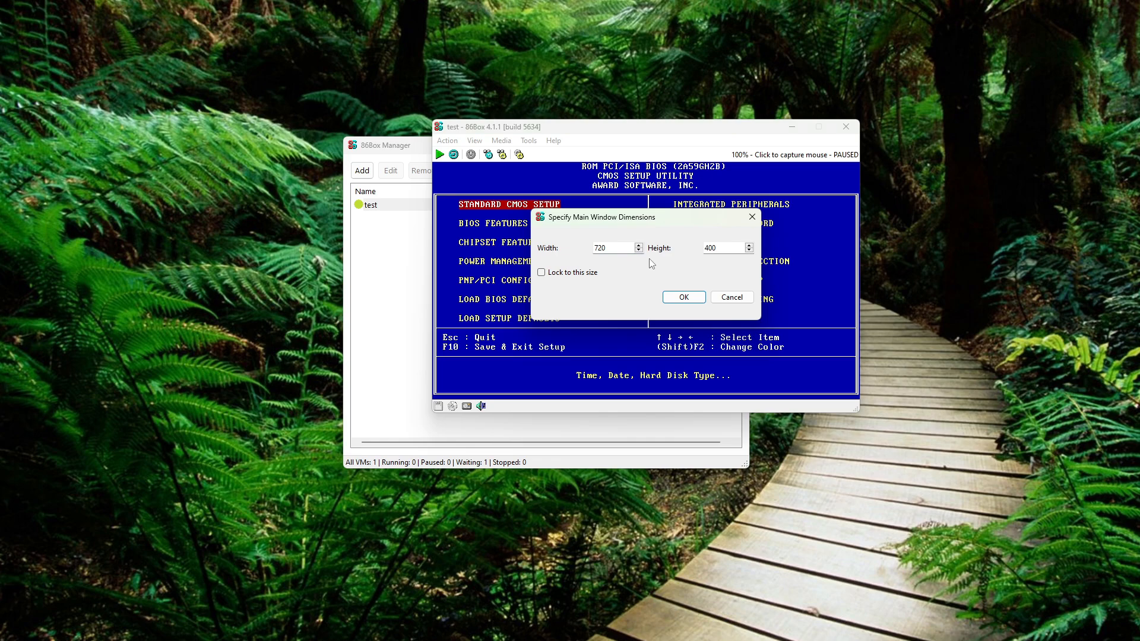
double_click(615, 247)
text(1024)
key(Tab)
text(768)
click(680, 298)
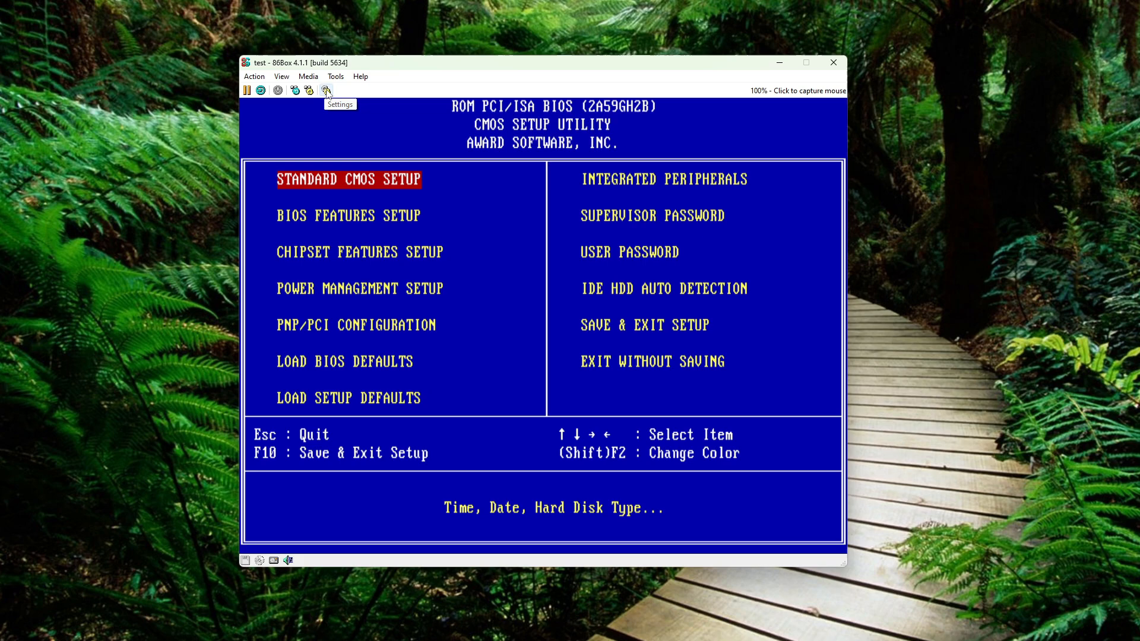
Load an existing floppy image as write-protected into the floppy drive
click(261, 77)
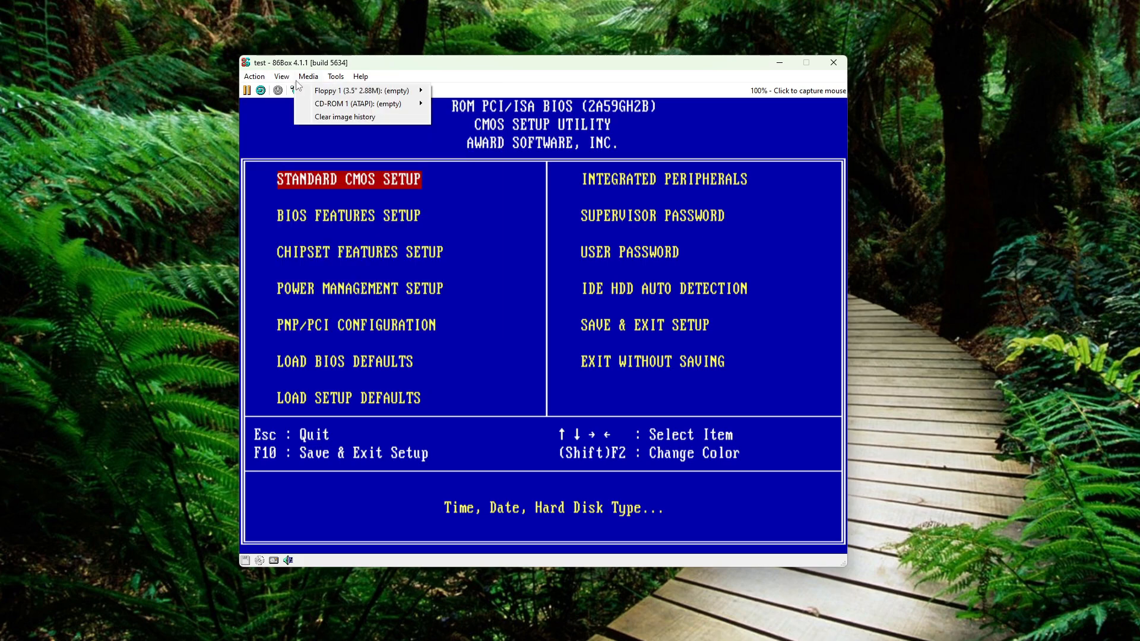
mouse_move(359, 82)
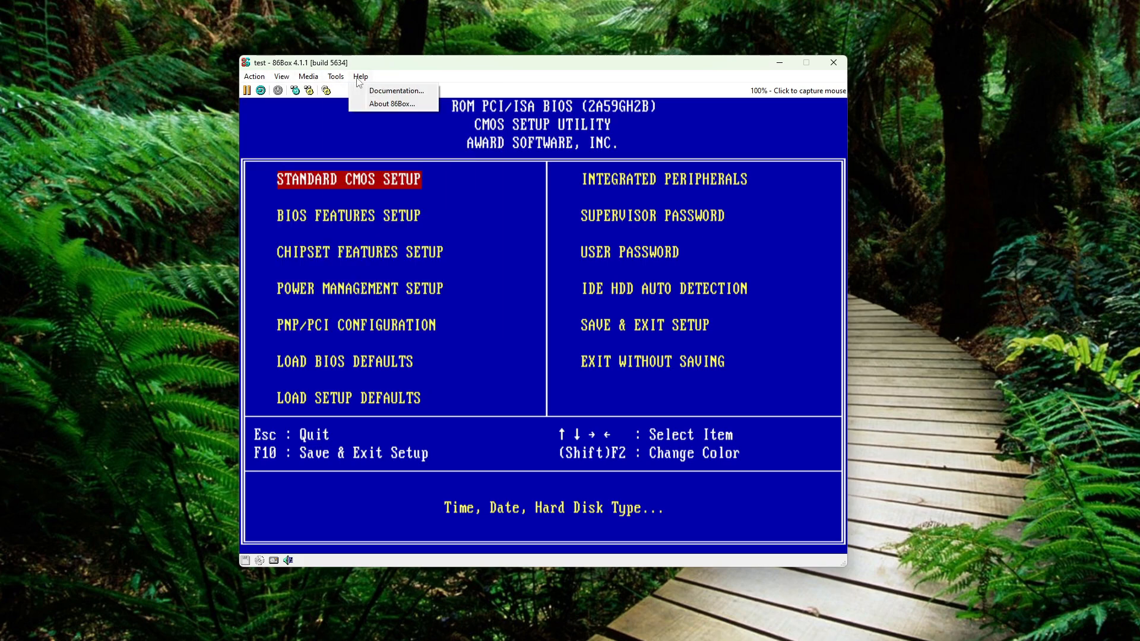
click(391, 72)
click(245, 561)
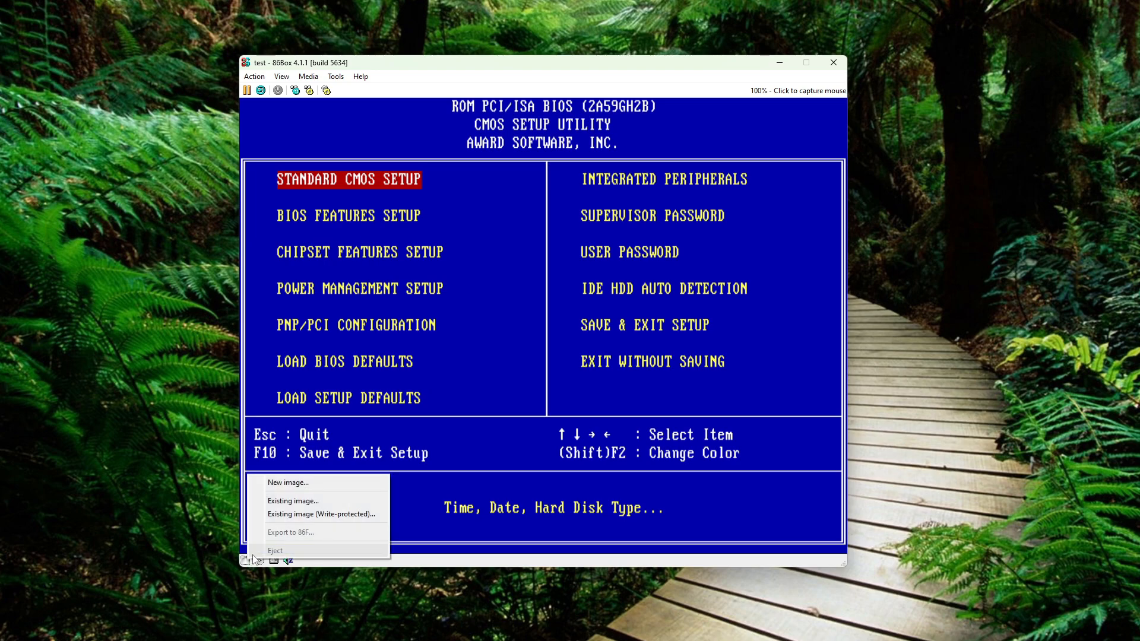
click(331, 513)
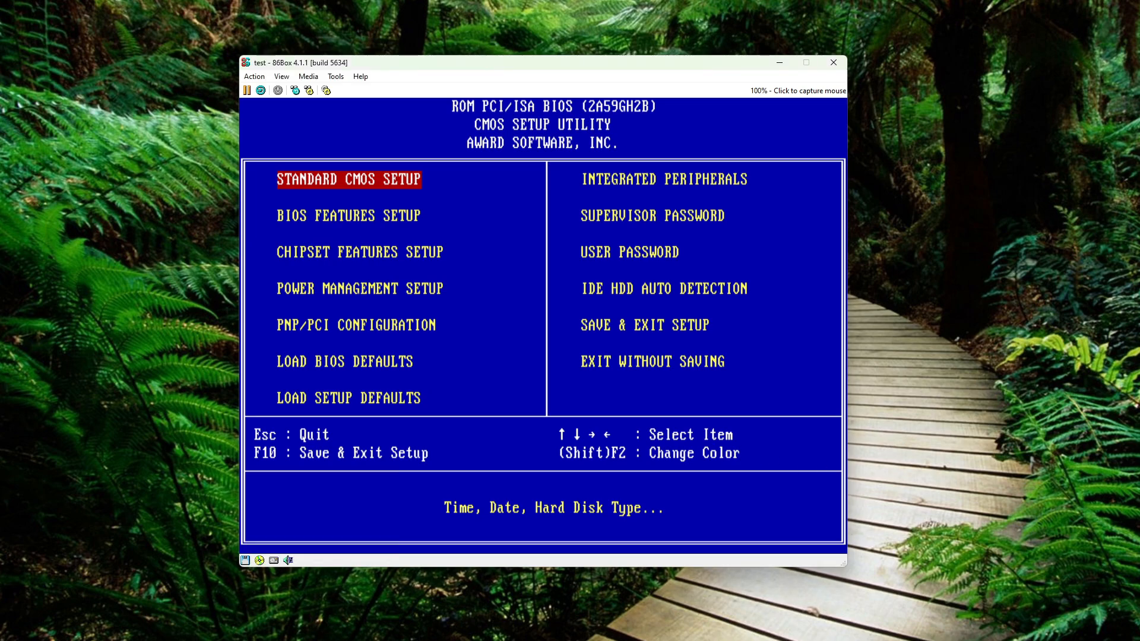
Choose SAVE & EXIT SETUP in the BIOS and confirm with Y to reboot
click(716, 450)
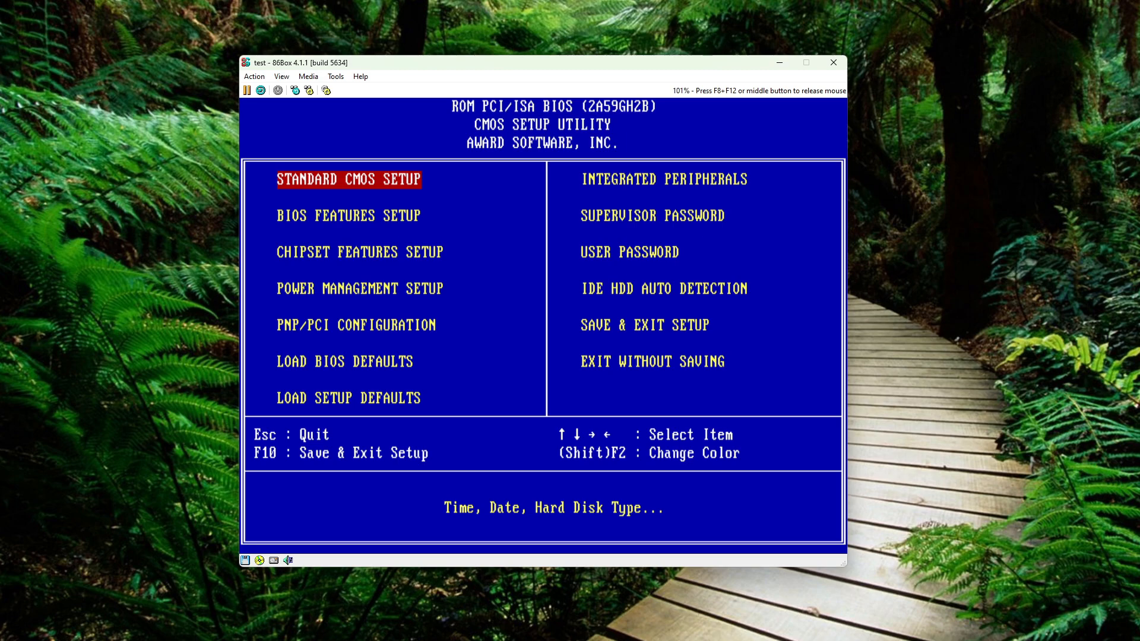
key(Right)
key(Left)
key(Right)
key(Down)
key(Down)
key(Down)
key(Down)
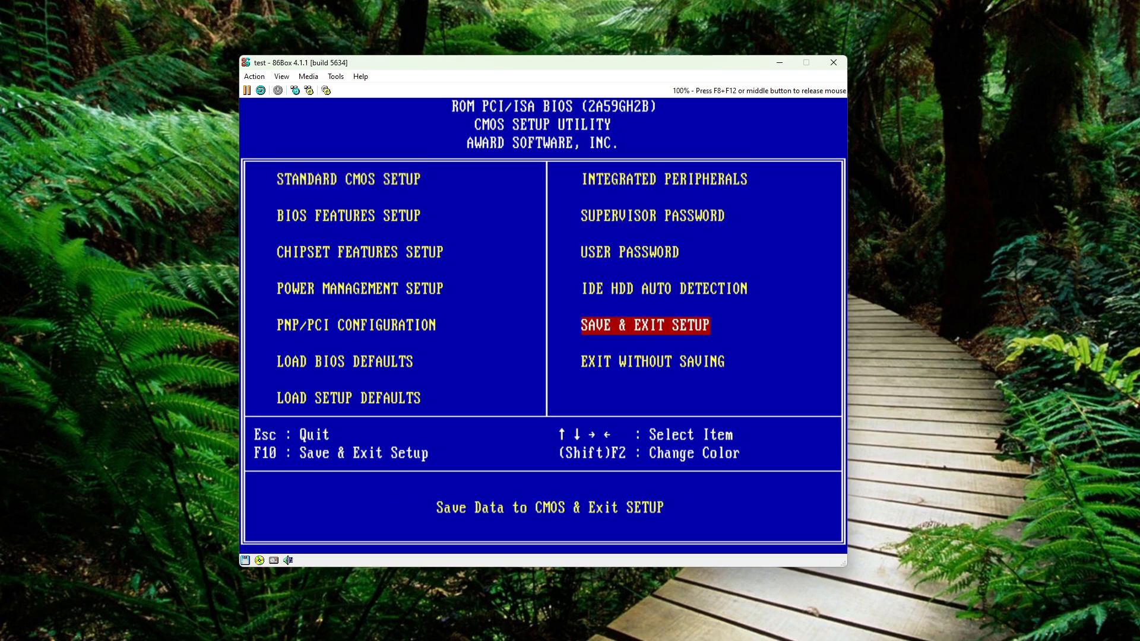
key(Return)
text(y)
key(Return)
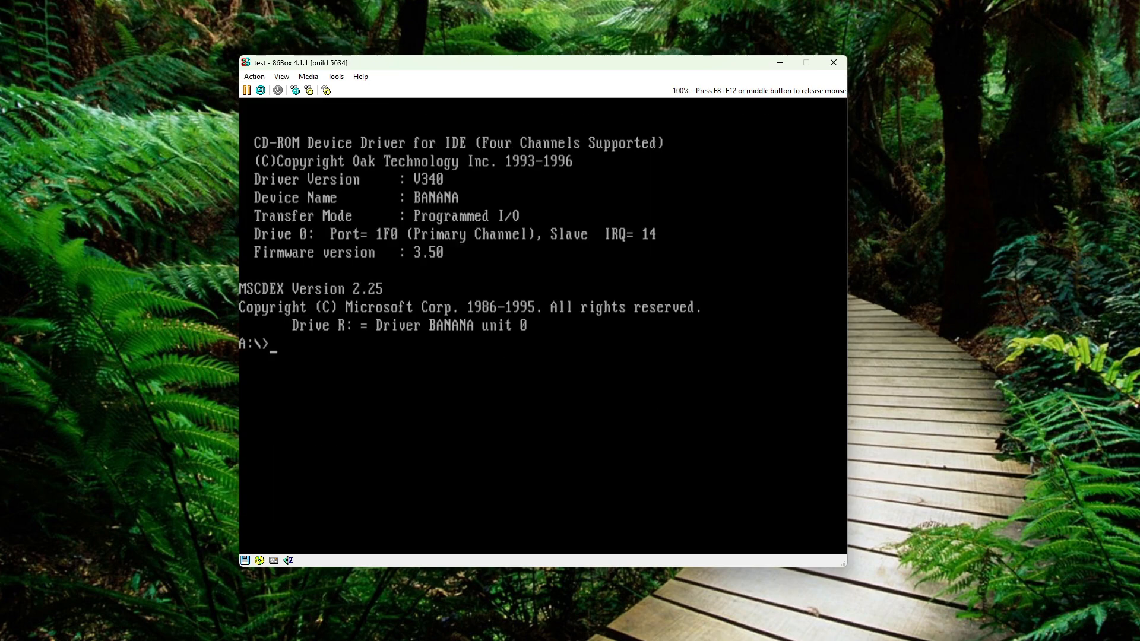
Run fdisk with large disk support and create a maximum-size primary DOS partition
text(disk)
key(Return)
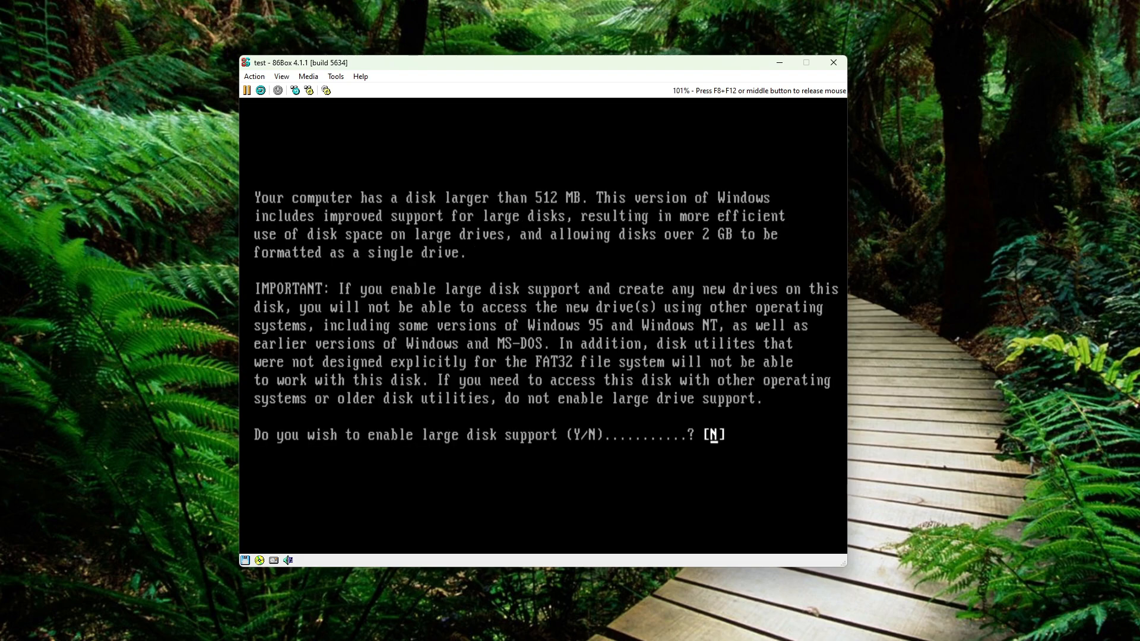
text(Y)
key(Return)
key(Return)
key(Return)
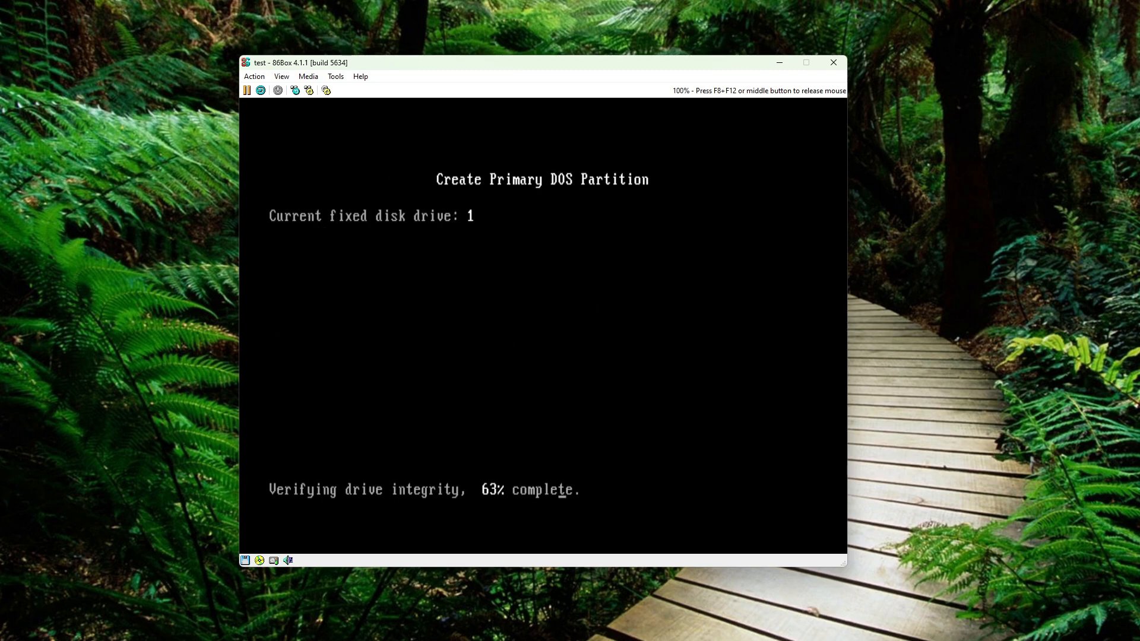
key(Return)
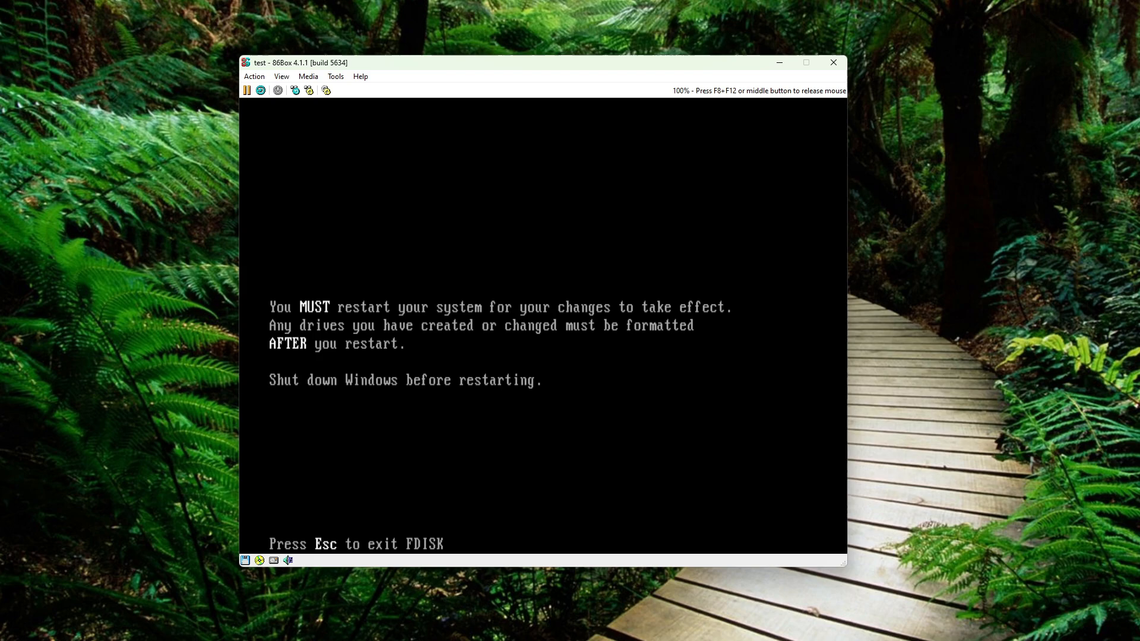
key(Escape)
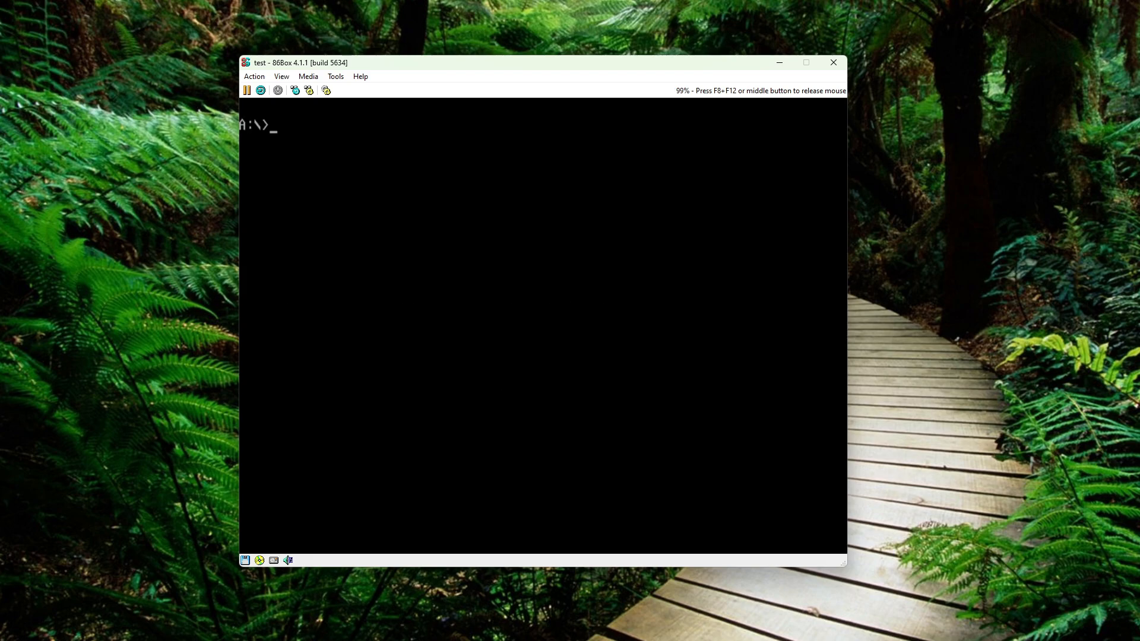
Reboot the VM with Ctrl+F12 and recapture the mouse
key(ctrl+F12)
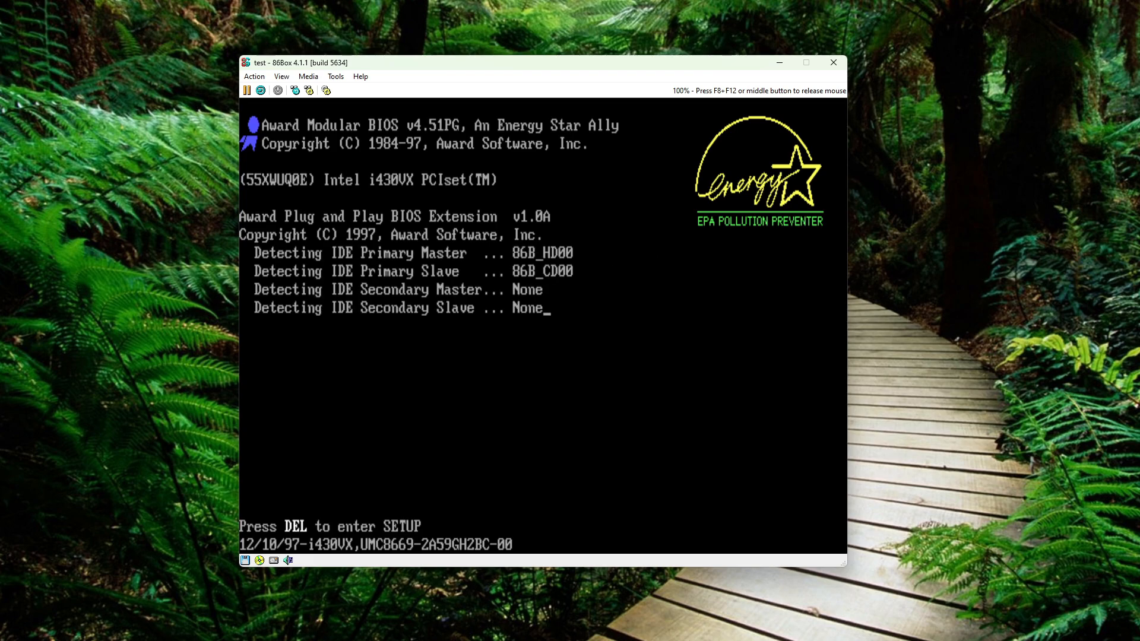
middle_click(544, 311)
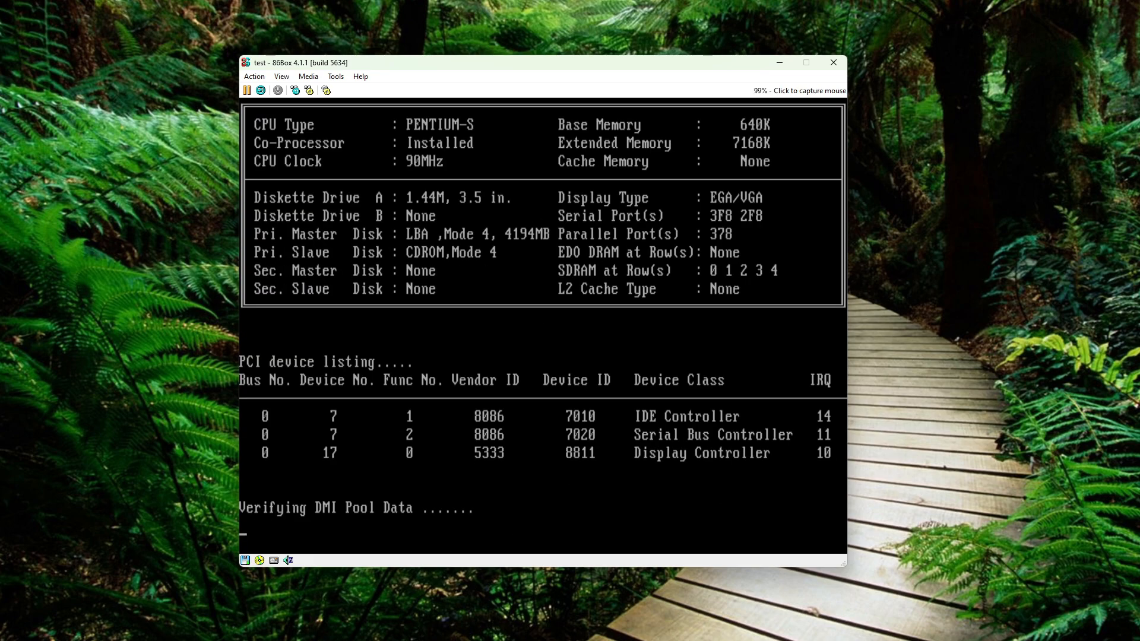
click(544, 311)
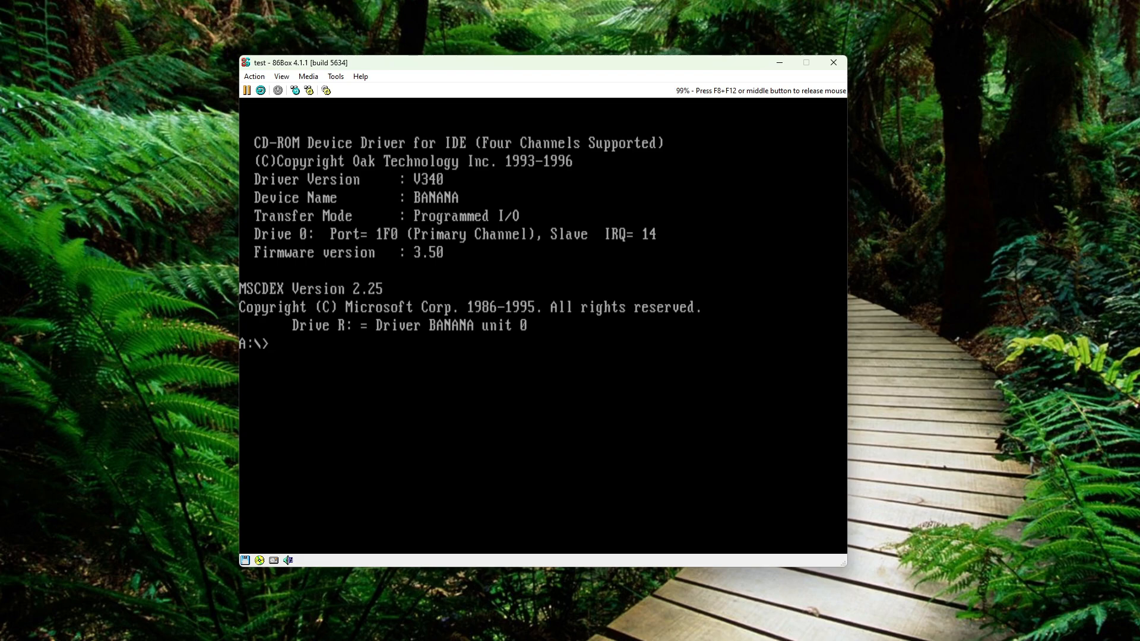
Format drive C: with no volume label (4,182,470,656 bytes free), then switch to drive R:
text(format Cy)
key(Return)
key(F8+F12)
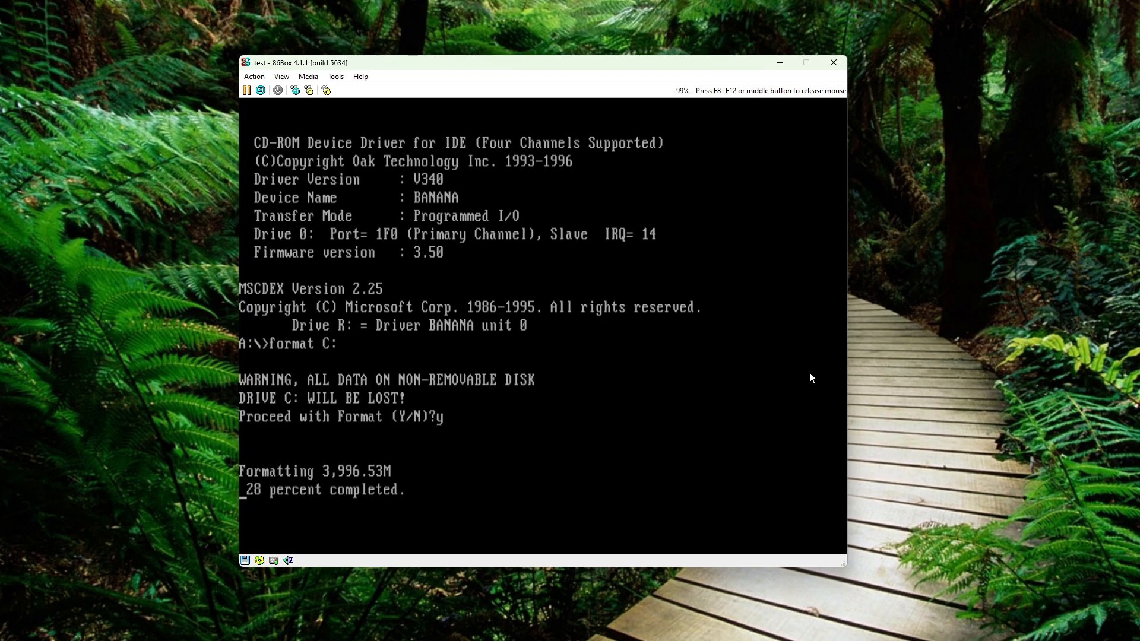
click(543, 326)
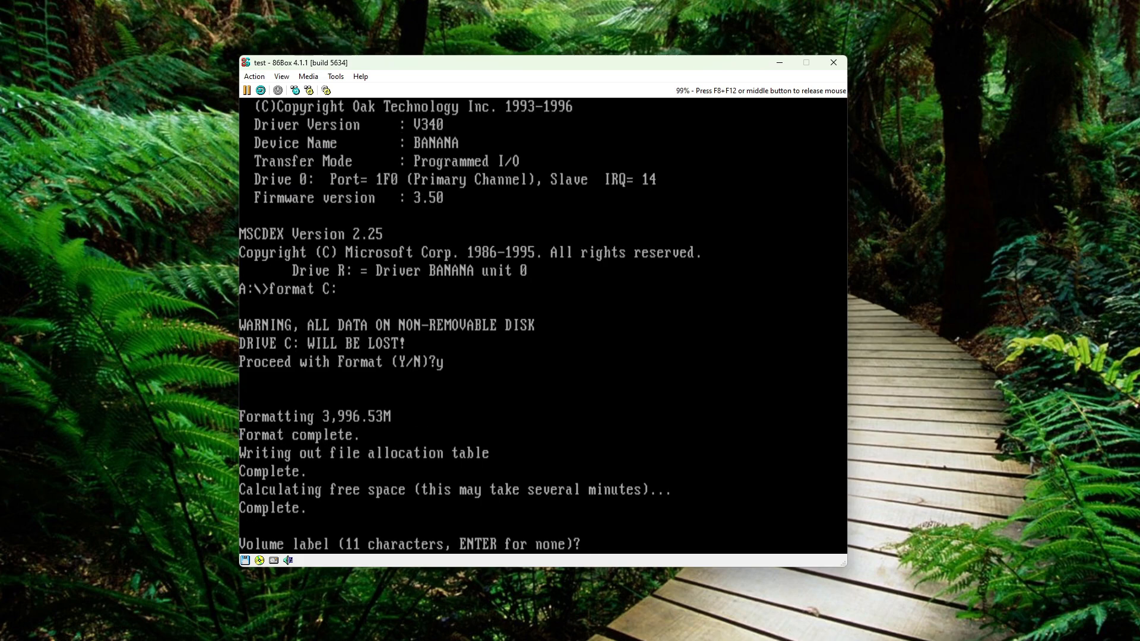
key(Return)
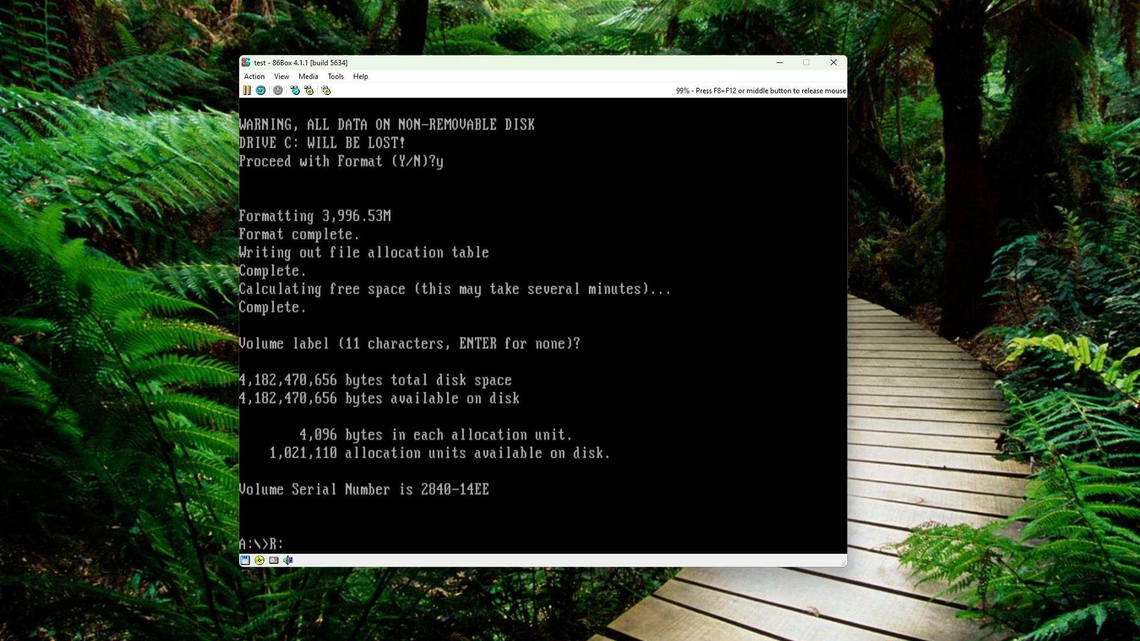
key(Return)
List the CD drive's contents with dir, then switch to drive C:
text(dir)
key(Return)
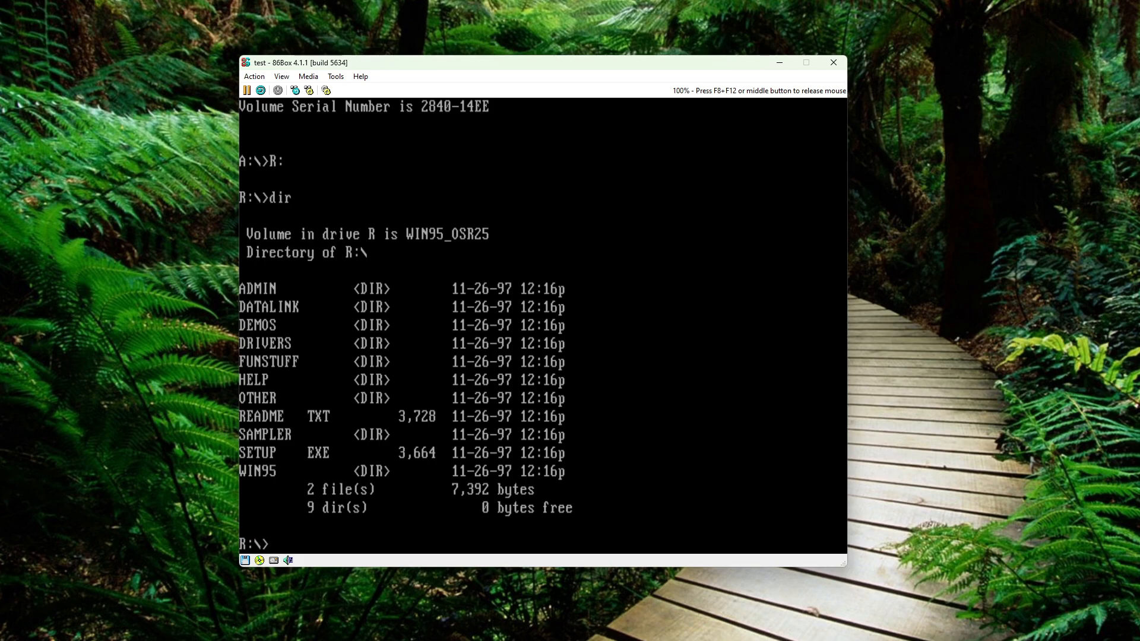
key(Return)
Create C:\win95 and copy all 217 files from R:\win95 into it
text(md win95)
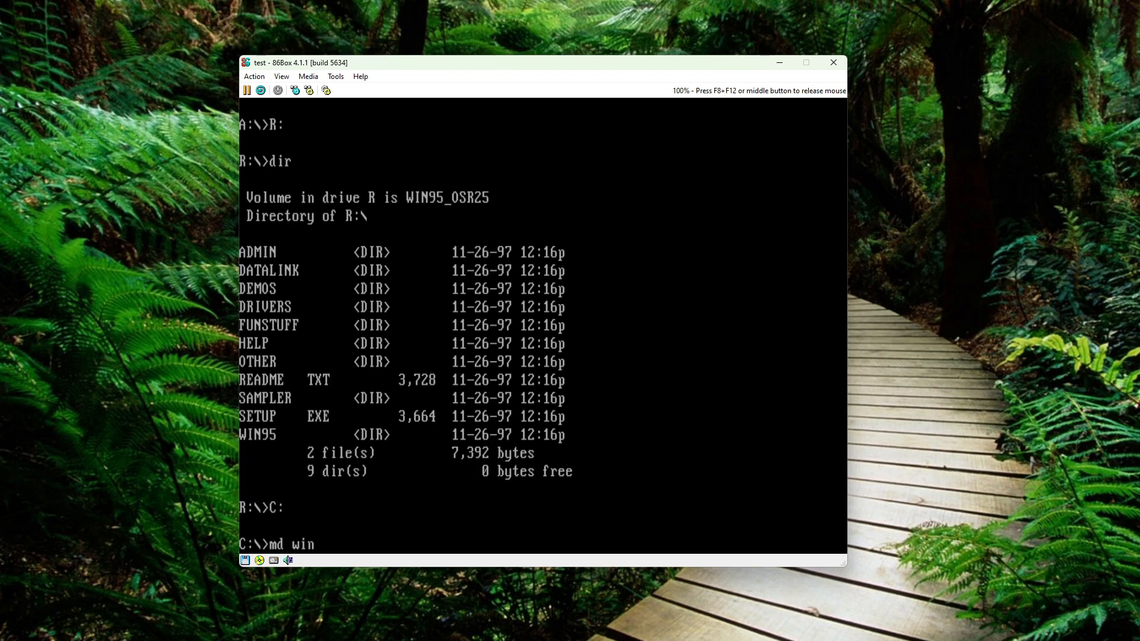
key(Return)
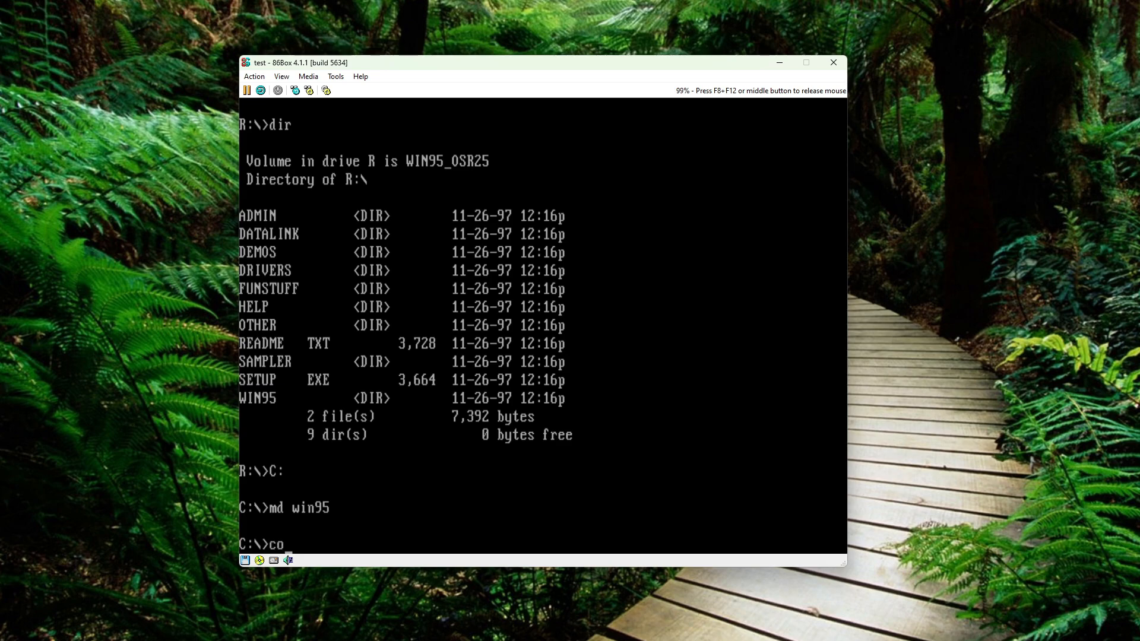
text(opy R:\win95 C:\win95)
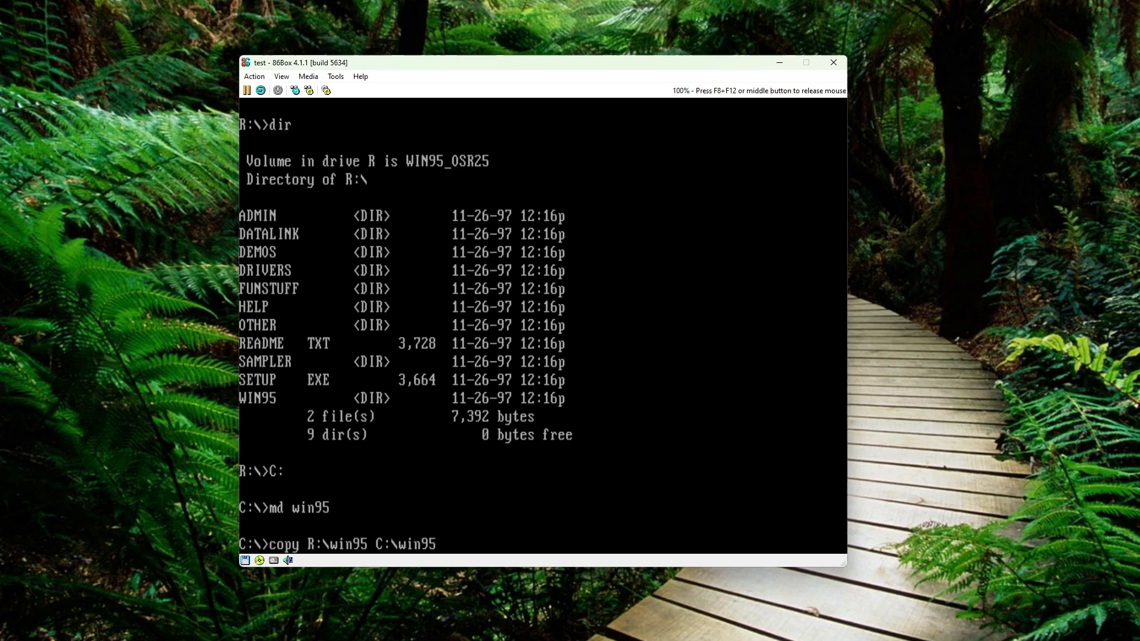
key(Return)
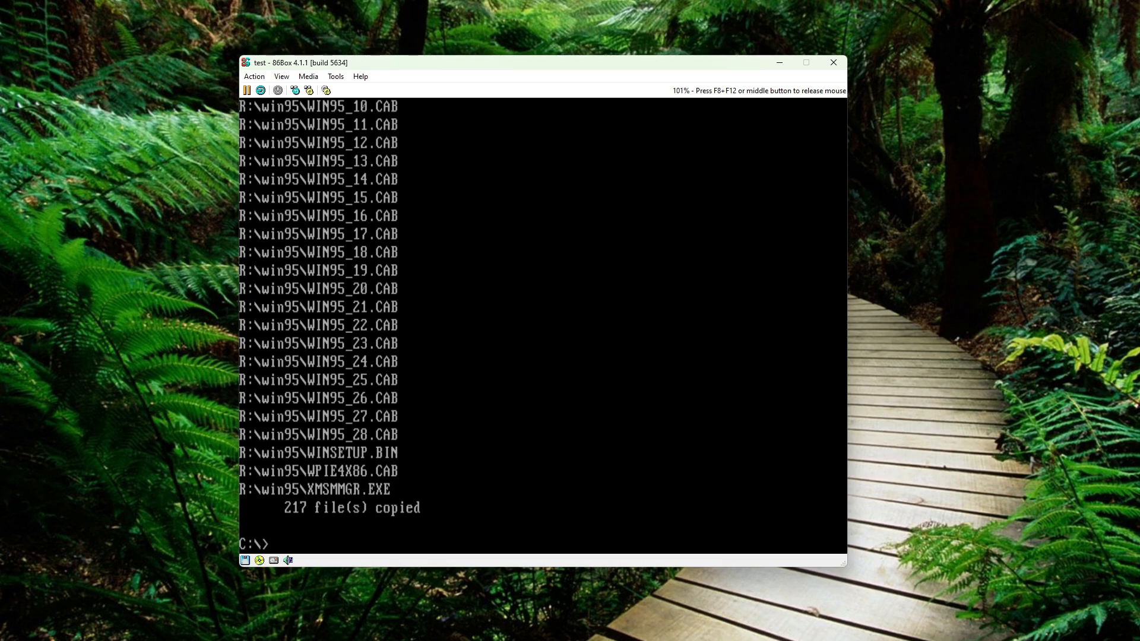
Change into C:\win95 and launch Windows 95 Setup with setup /is
text(cd win95)
key(Return)
text(sest)
key(BackSpace)
key(BackSpace)
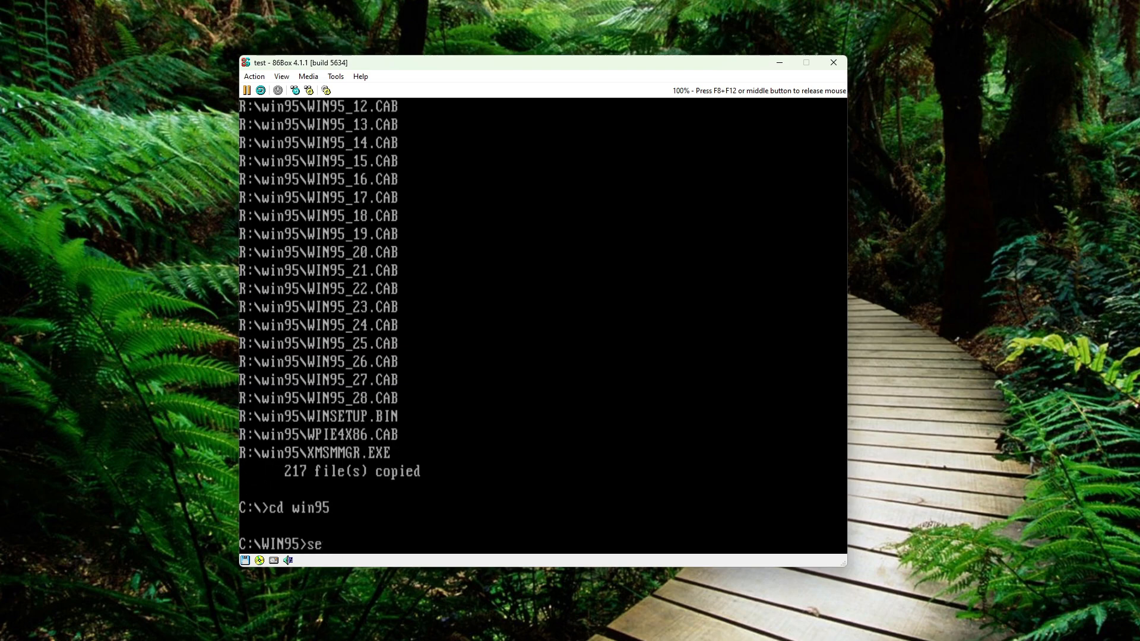
text(tup /is)
key(Return)
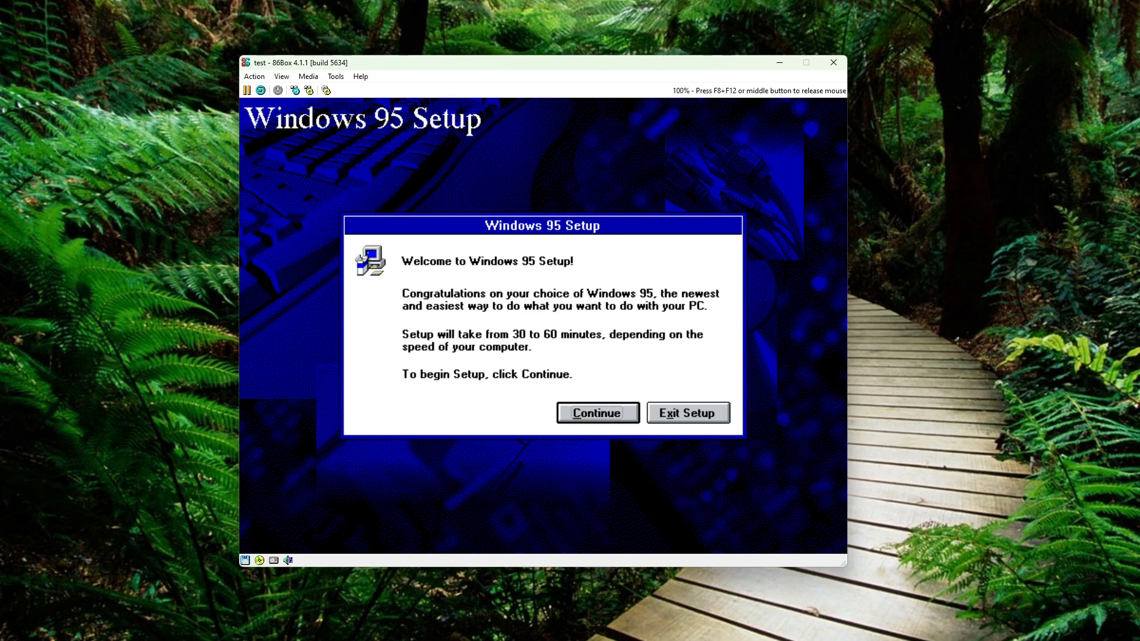
Accept the licence, keep C:\WINDOWS as the folder, and continue past the out-of-memory warning
key(Return)
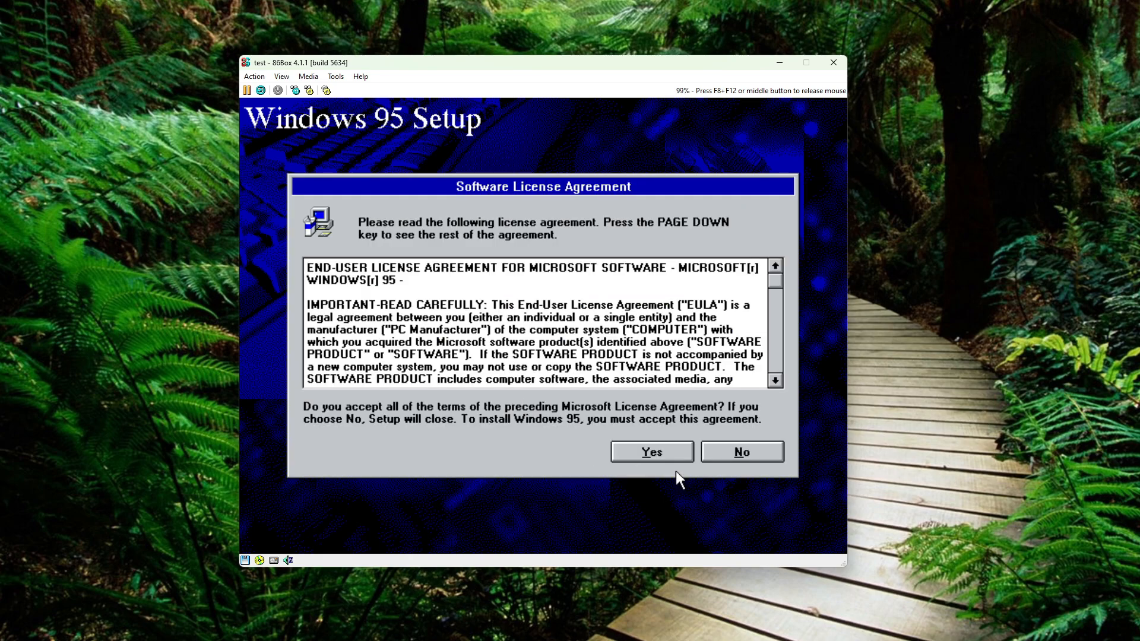
click(651, 451)
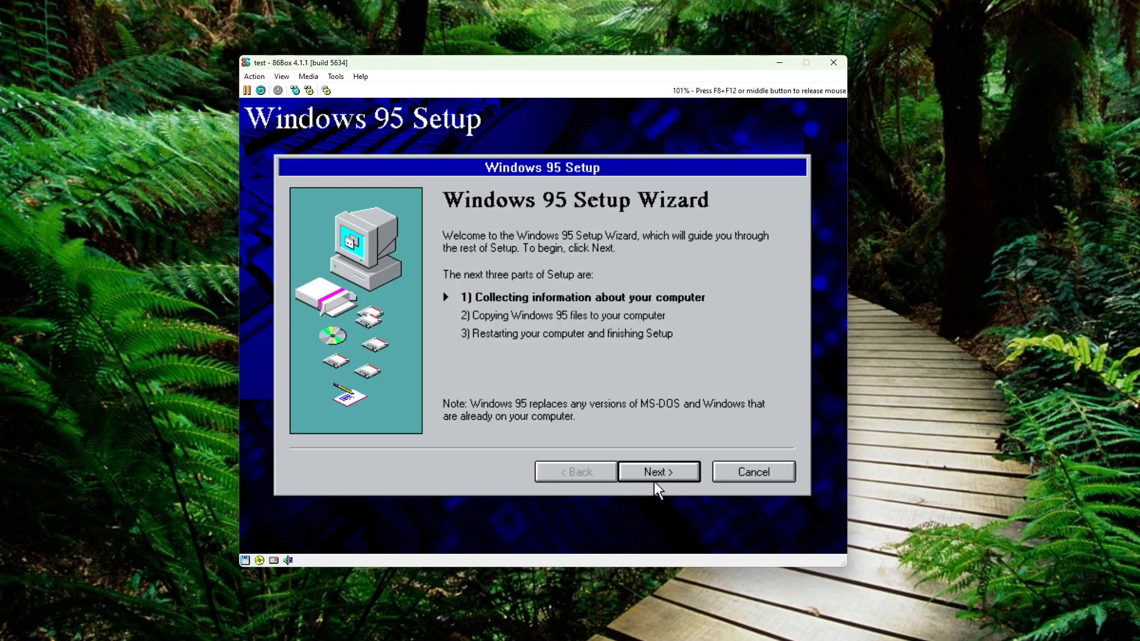
click(653, 475)
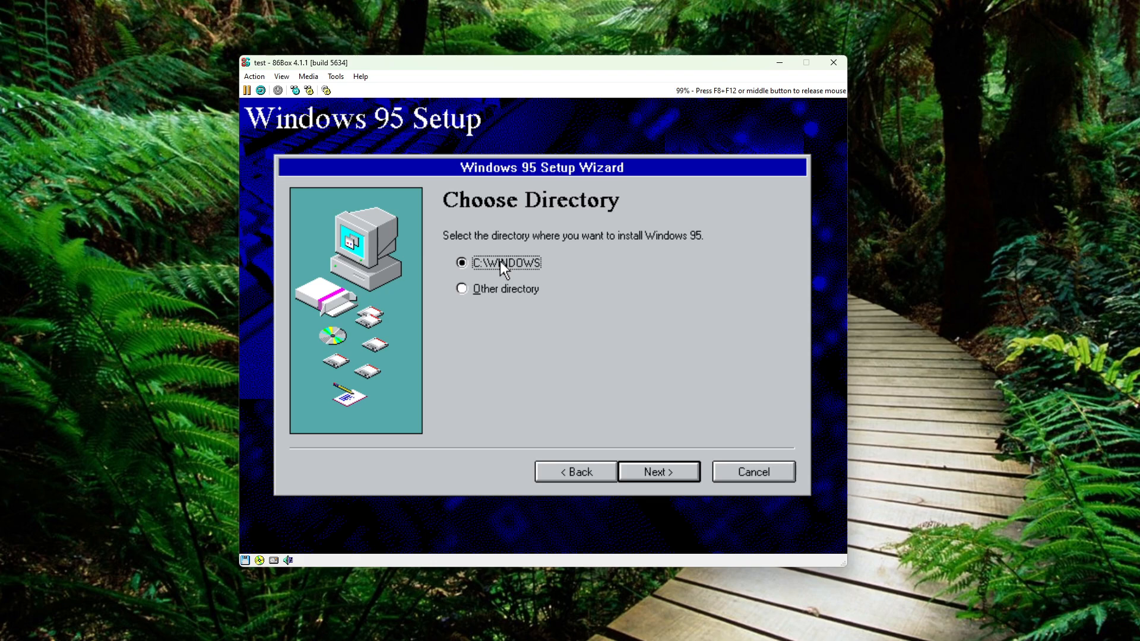
click(688, 474)
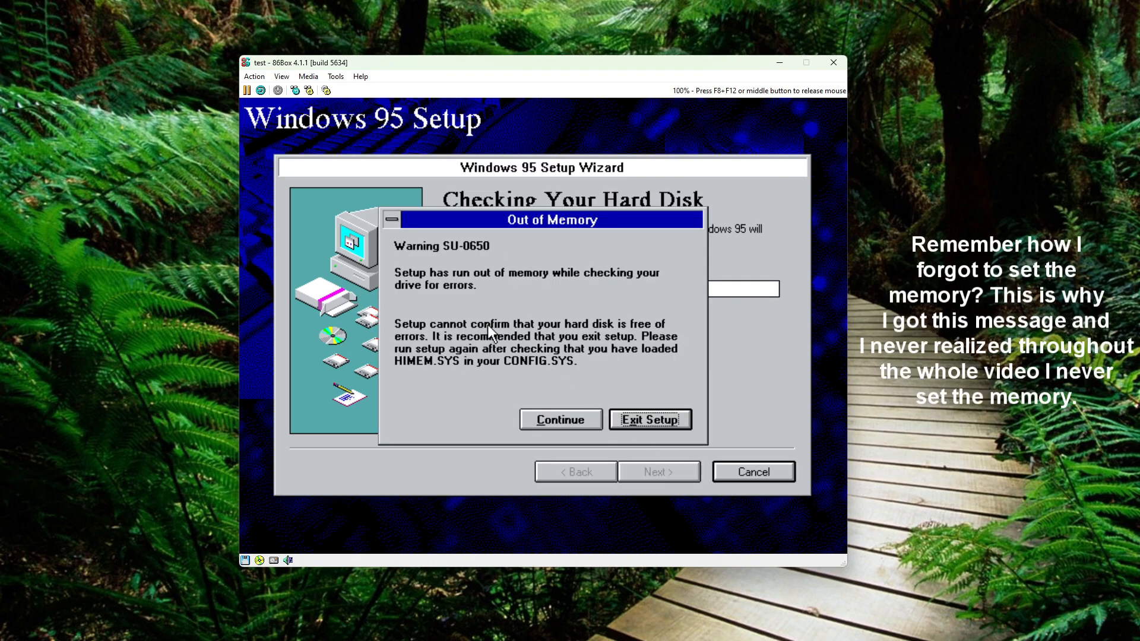
click(550, 416)
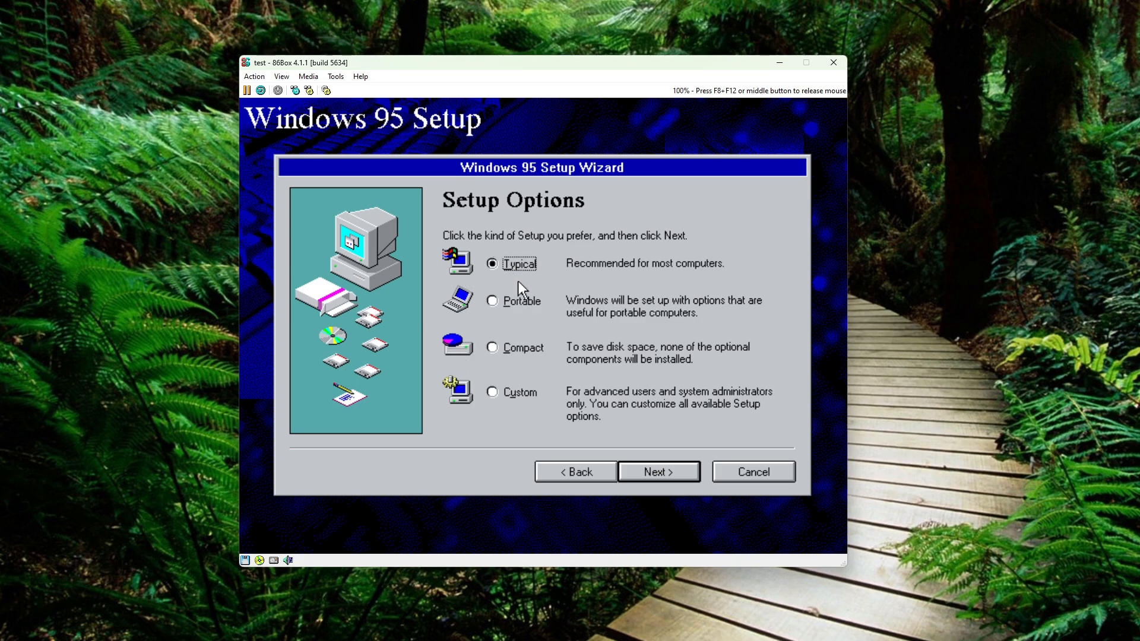
Choose a Custom installation and enter the Certificate of Authenticity number
click(495, 397)
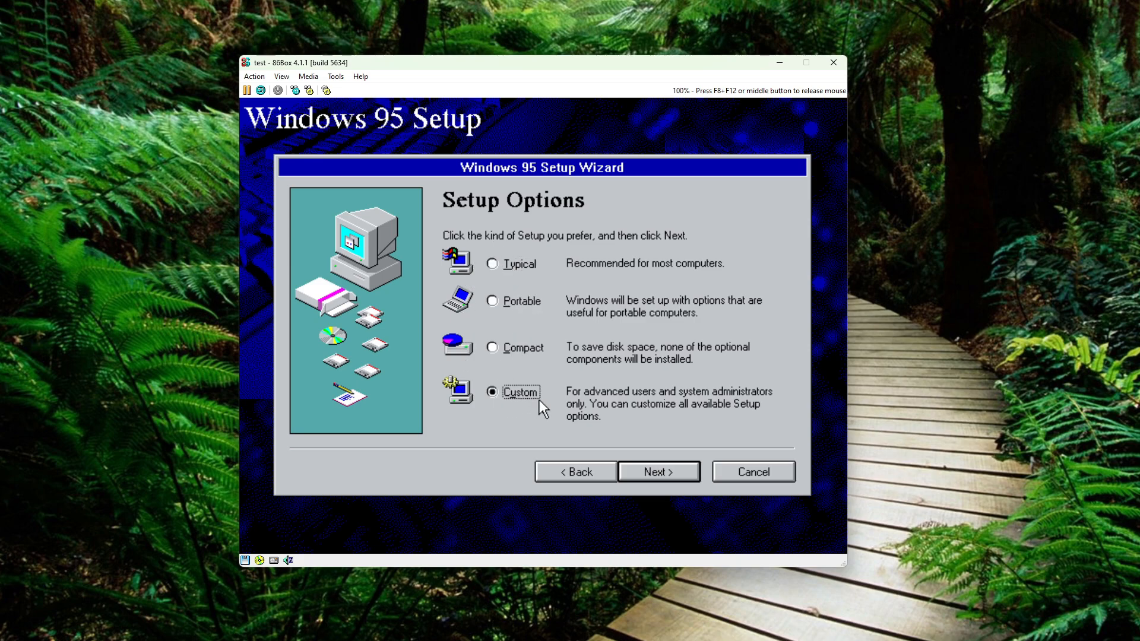
click(667, 476)
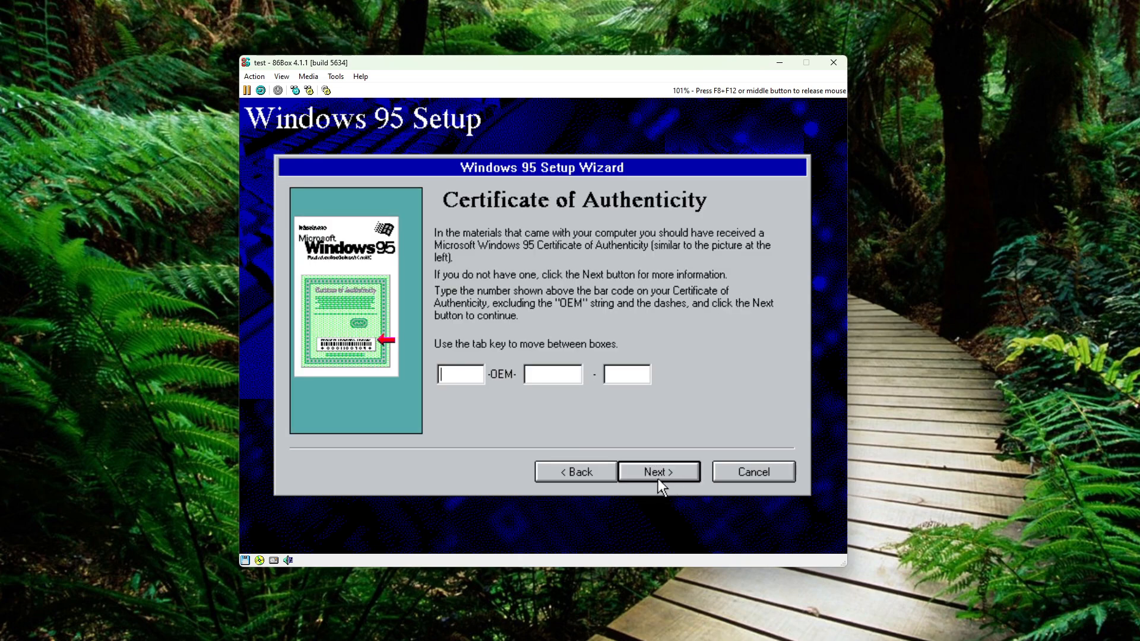
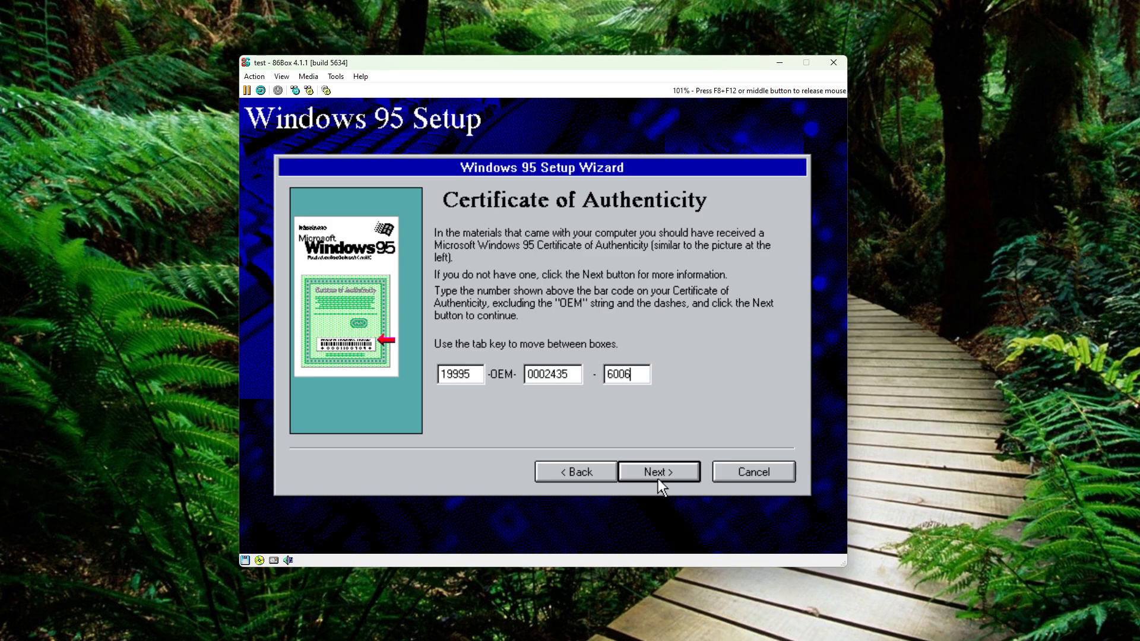
click(658, 472)
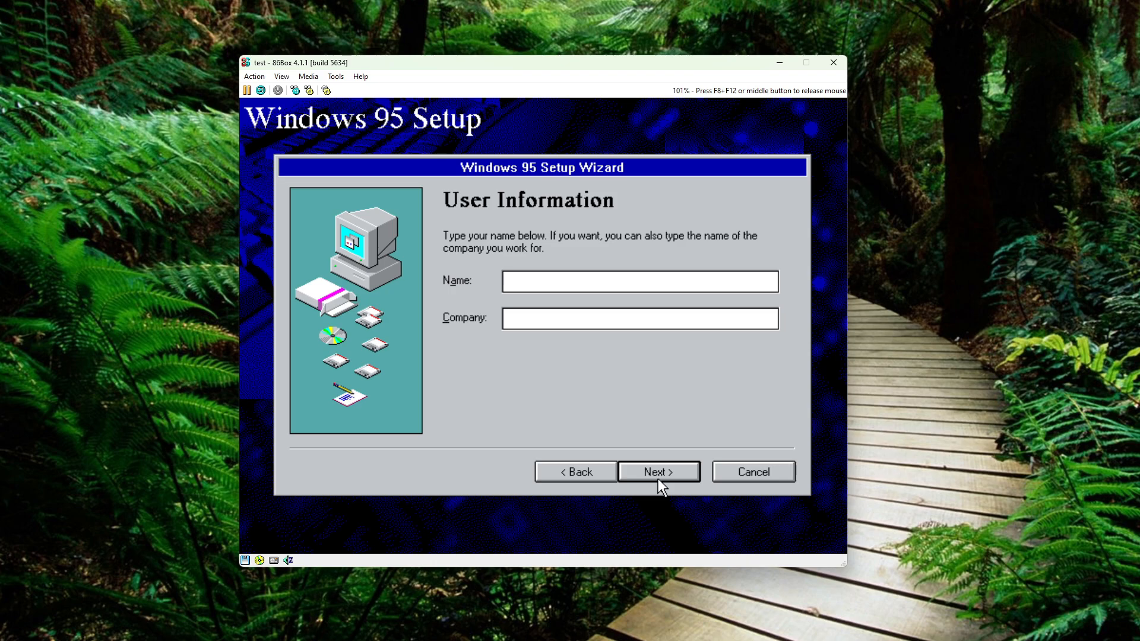
Enter the user's name, then run full hardware detection with a sound card marked
text(Billy)
key(Return)
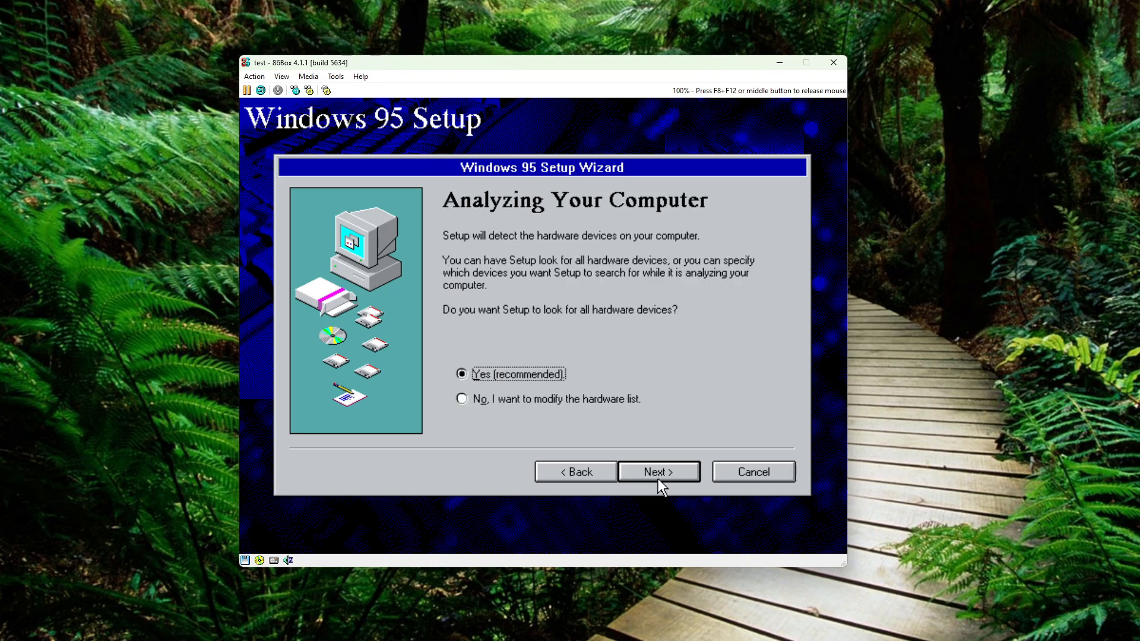
click(661, 472)
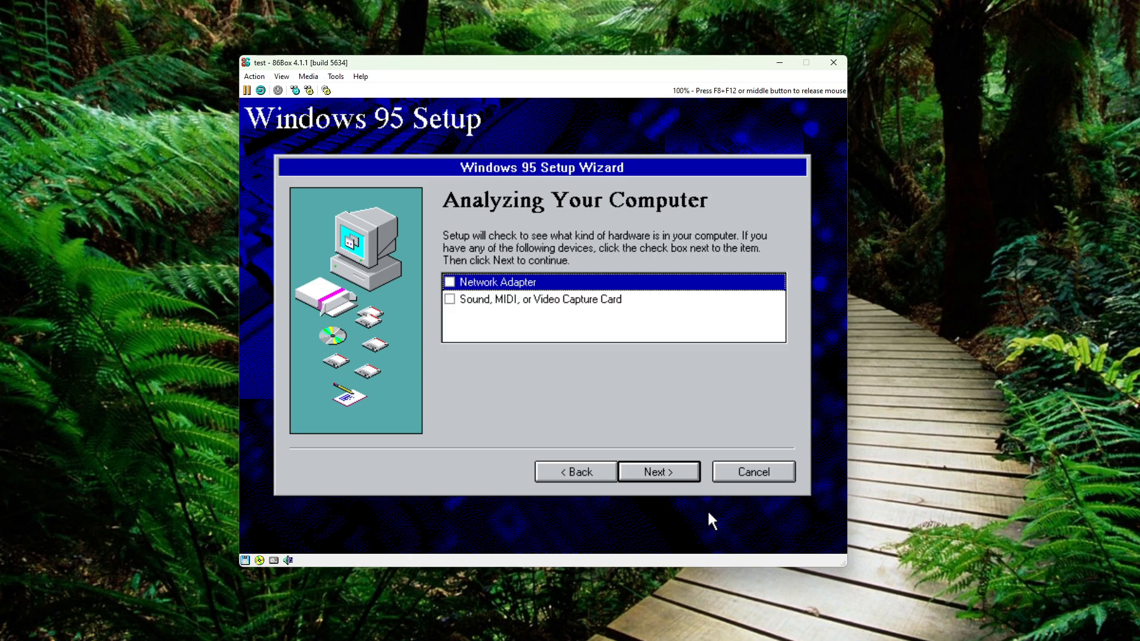
click(449, 300)
click(646, 470)
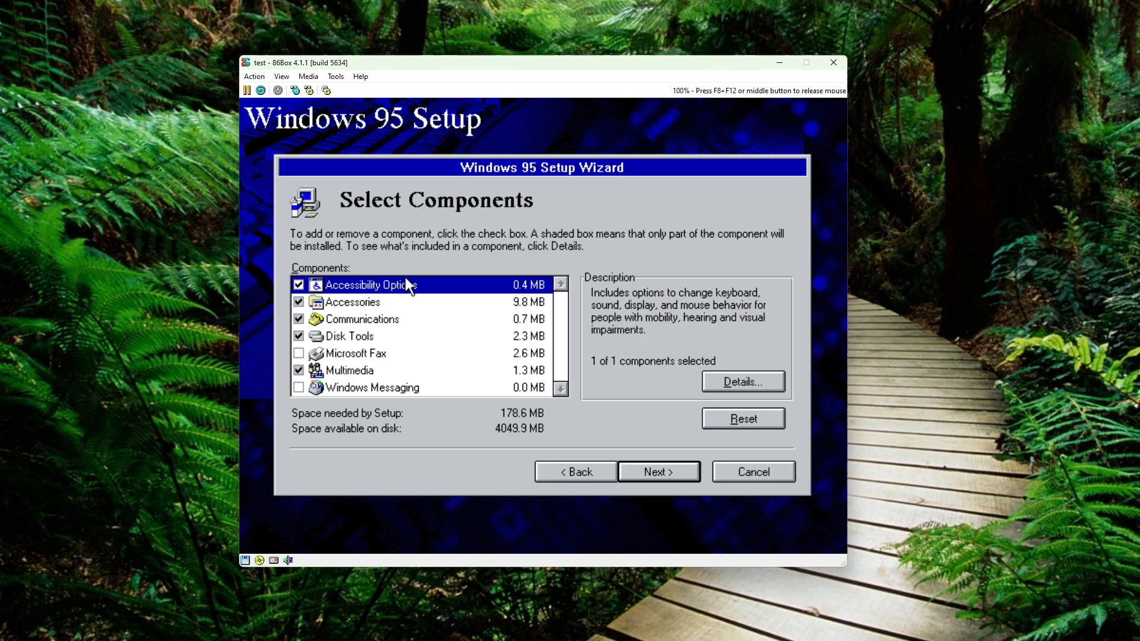
Include every Accessories, Communications and Disk Tools component
double_click(319, 304)
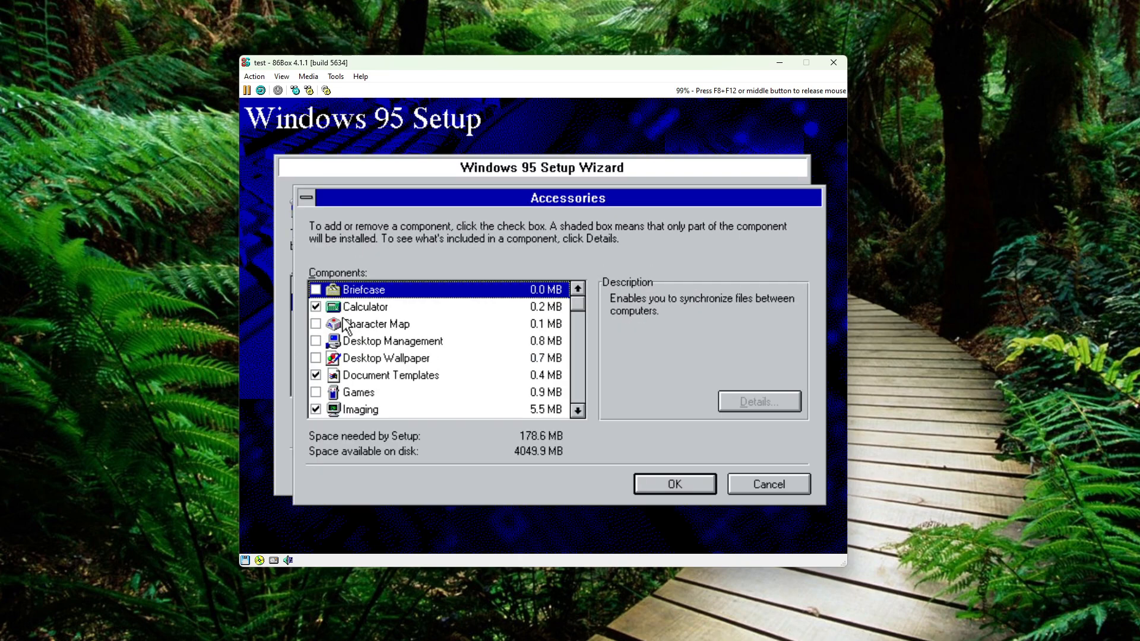
click(755, 486)
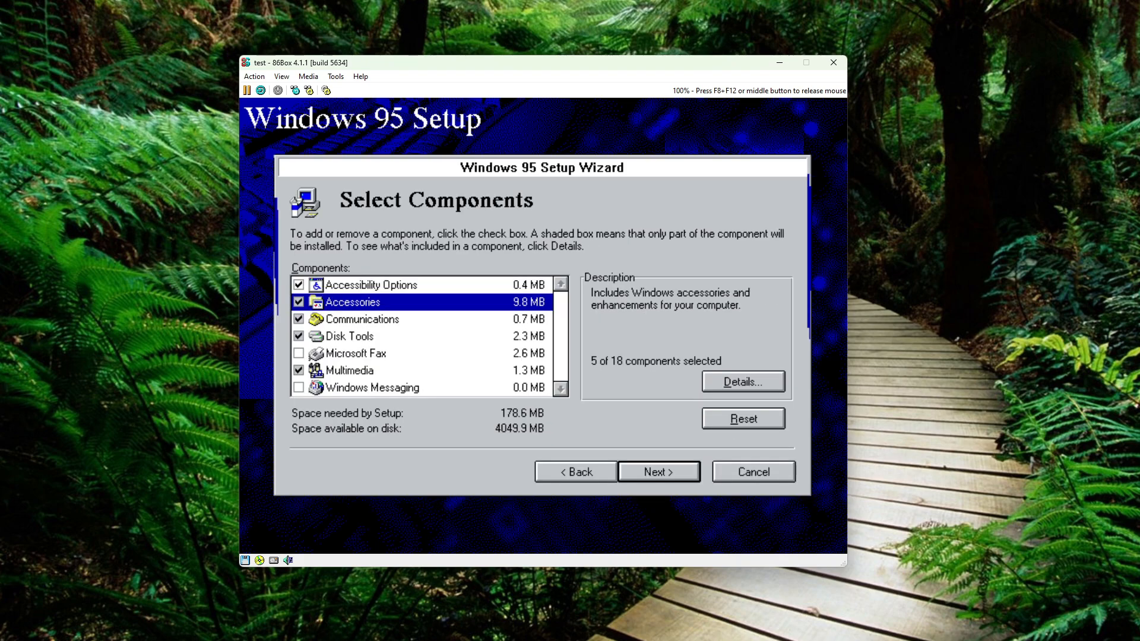
key(space)
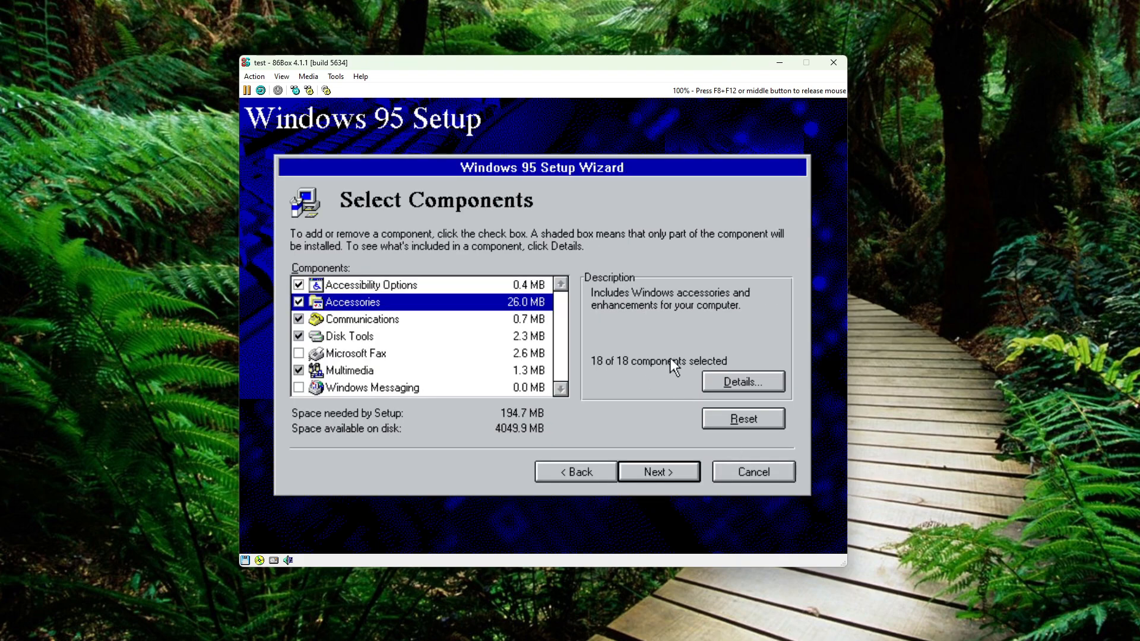
key(Down)
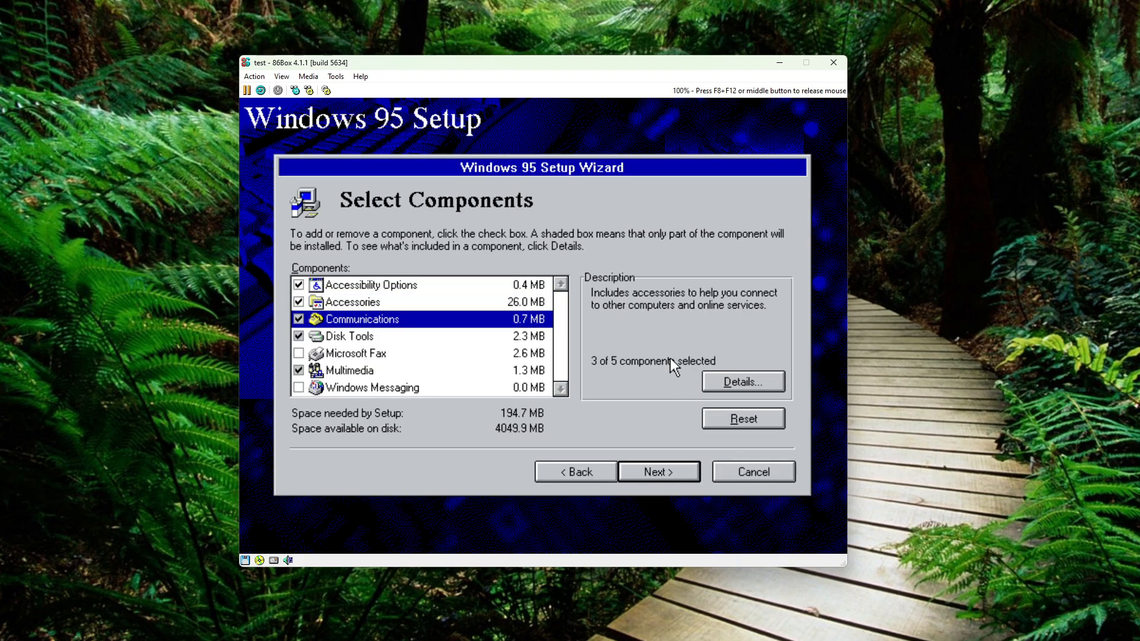
key(space)
key(space)
key(Down)
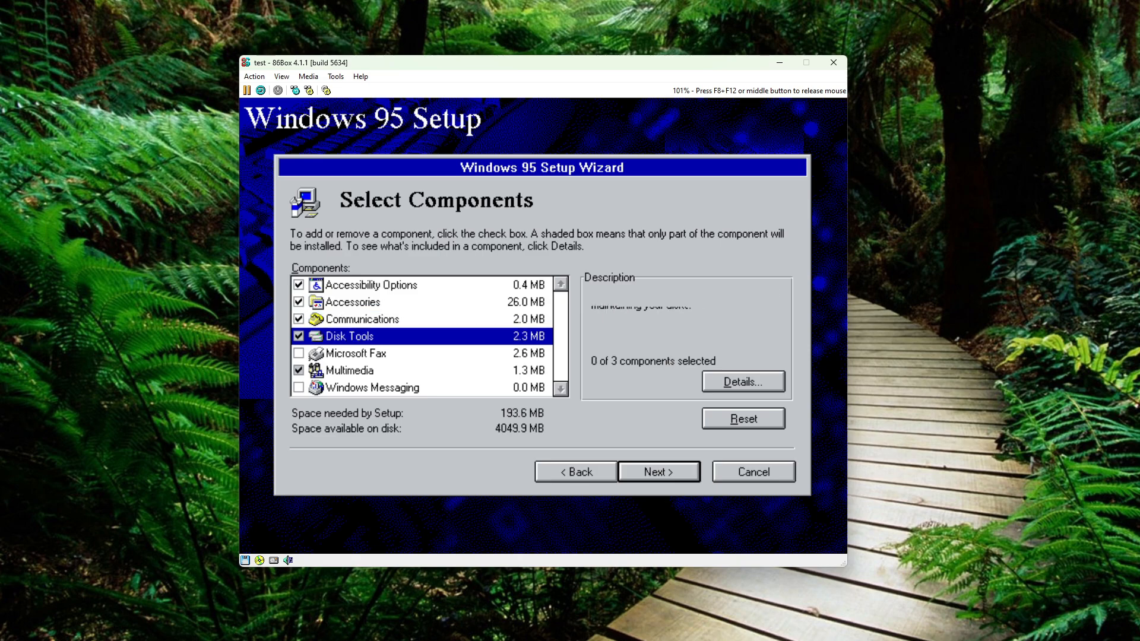
key(space)
key(Down)
Add Microsoft Fax, agreeing to also install Windows Messaging
key(space)
key(Tab)
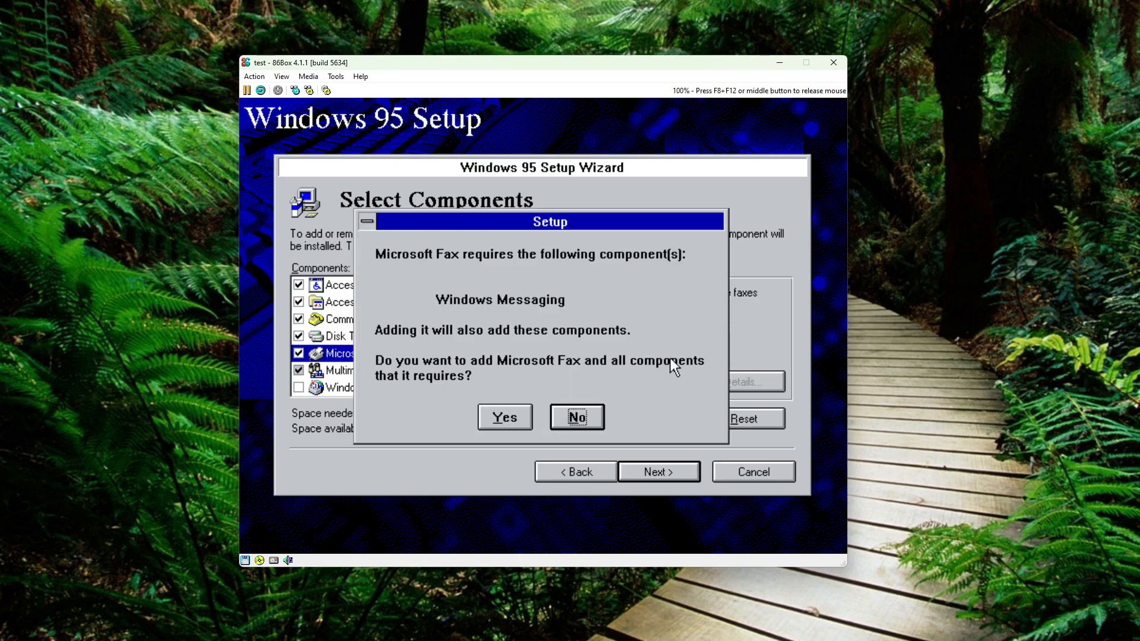
key(Return)
key(Down)
key(Up)
key(space)
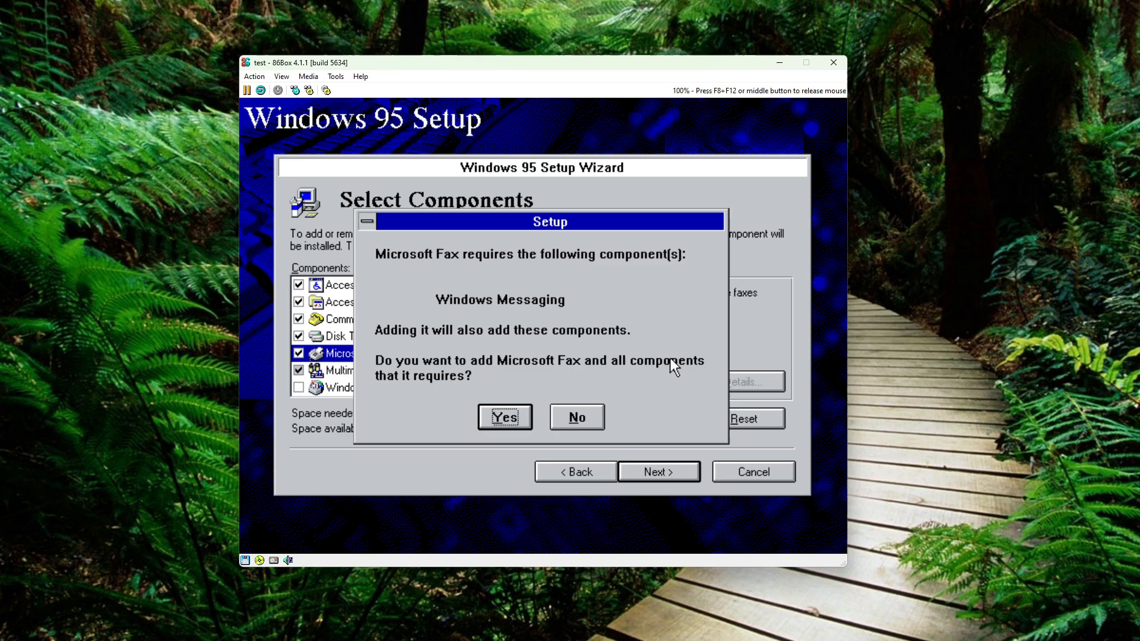
click(517, 415)
Include all Multimedia components and Microsoft Mail Services, then accept the selection (212.5 MB)
key(Down)
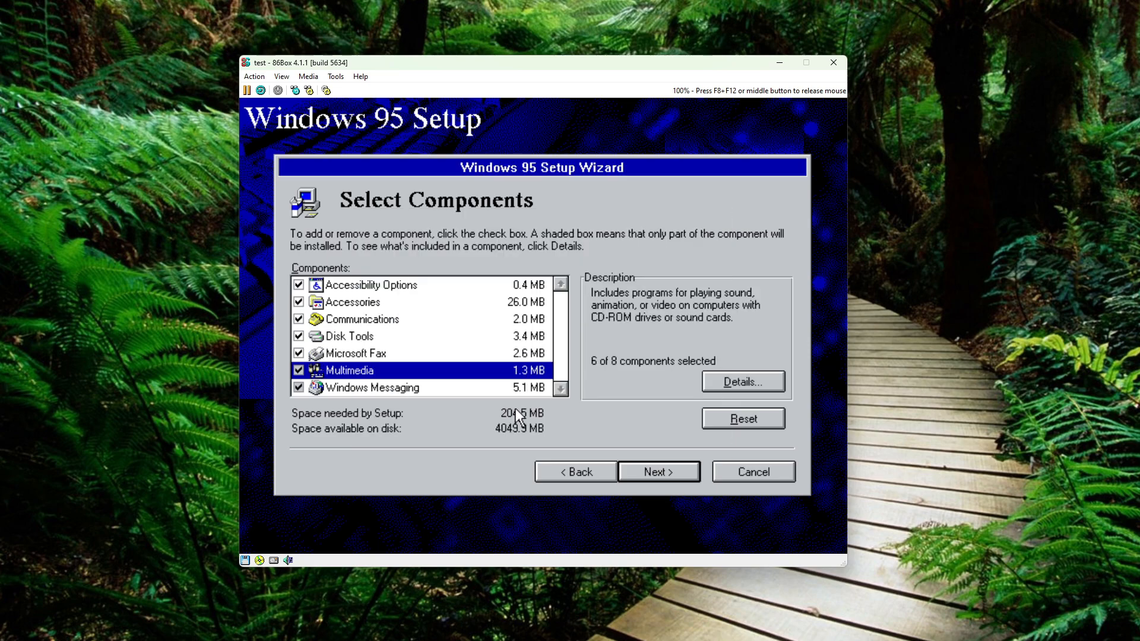
key(space)
key(Down)
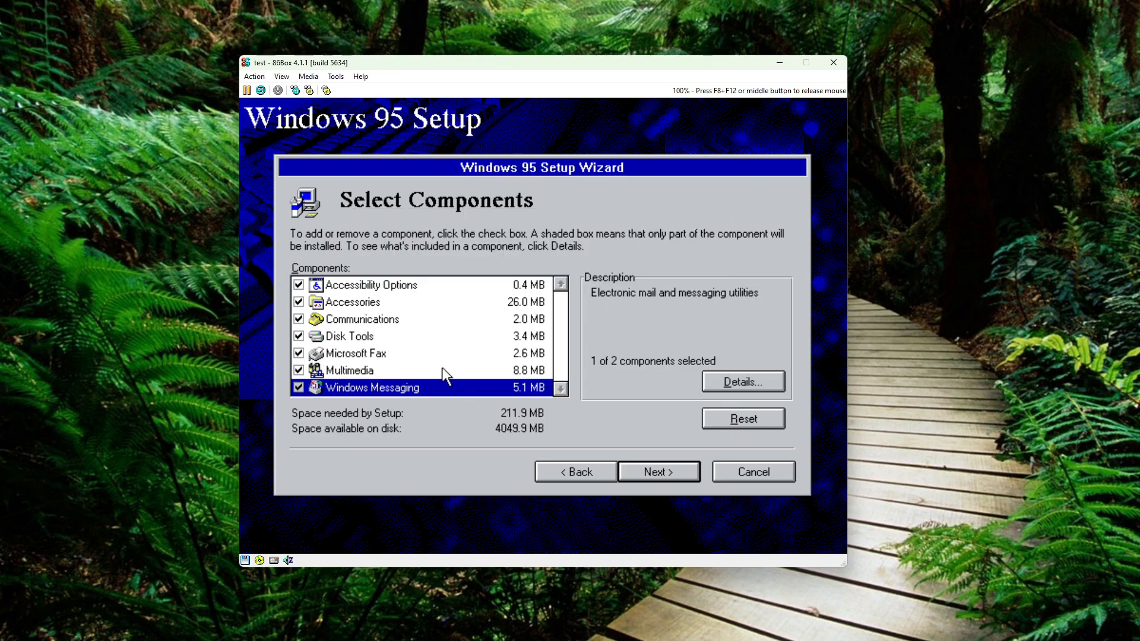
double_click(440, 390)
click(309, 289)
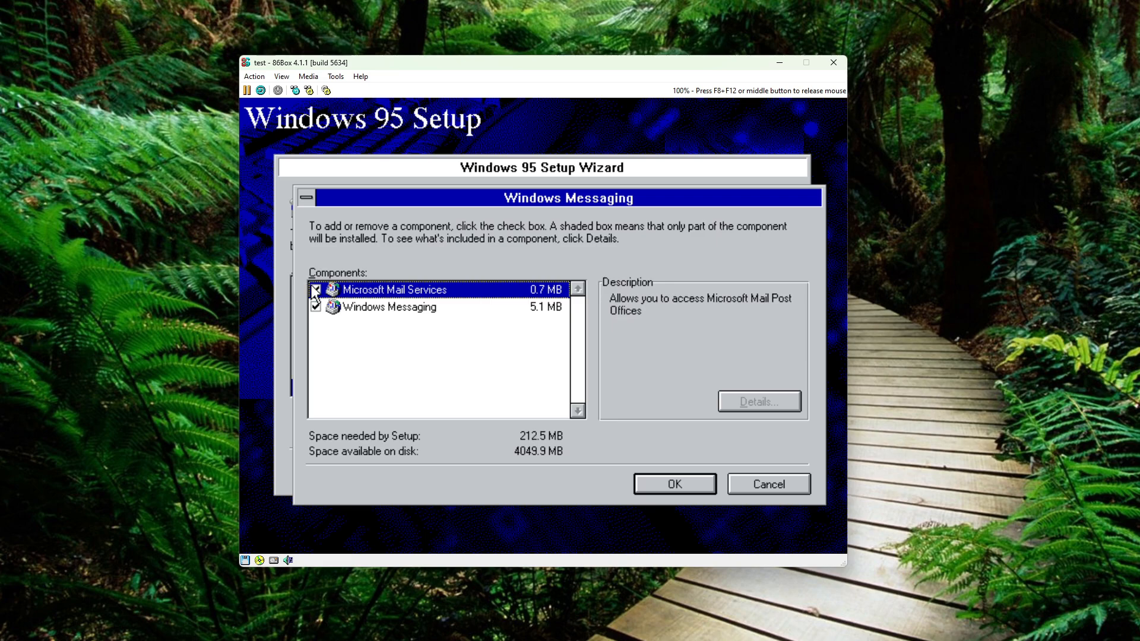
click(648, 481)
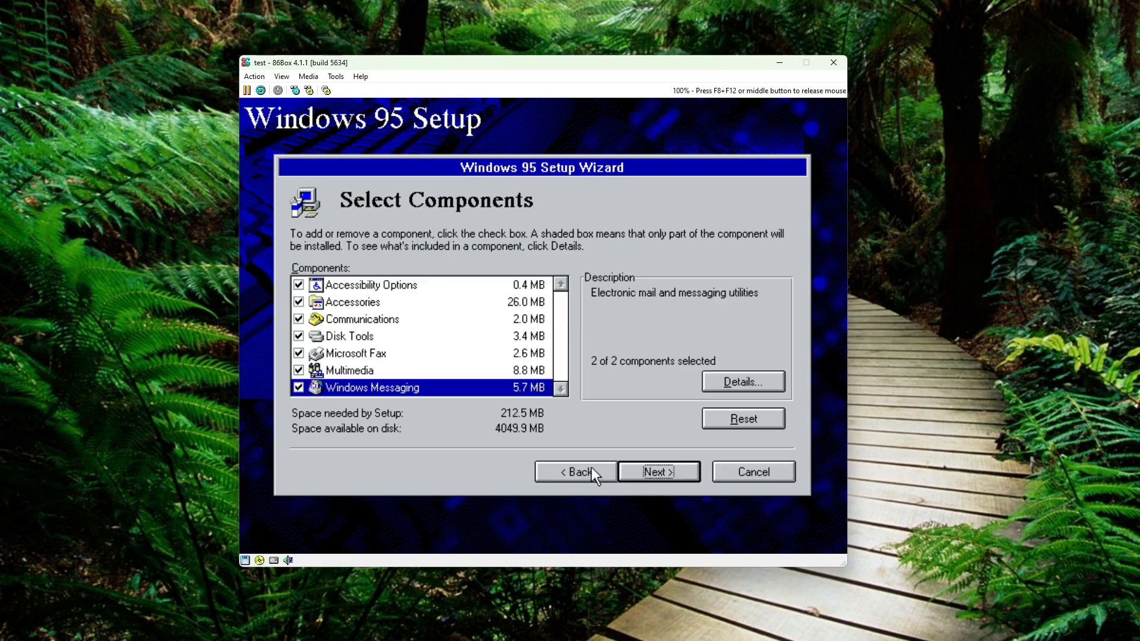
key(Return)
Accept the network setup, name the computer win95, and accept the detected settings
click(656, 475)
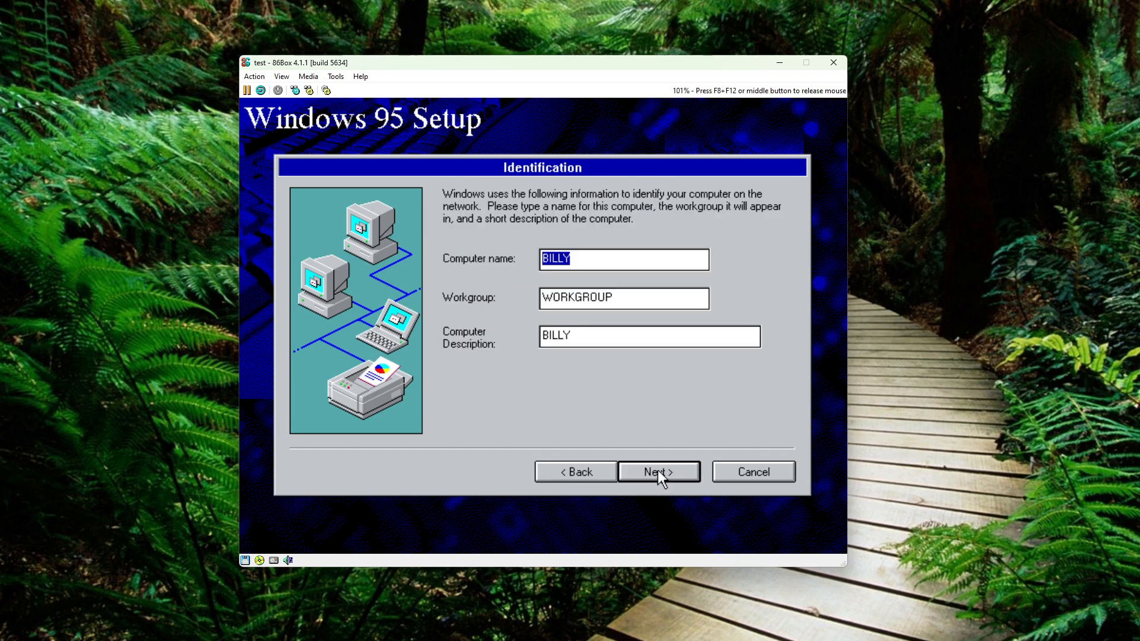
text(win95)
click(681, 469)
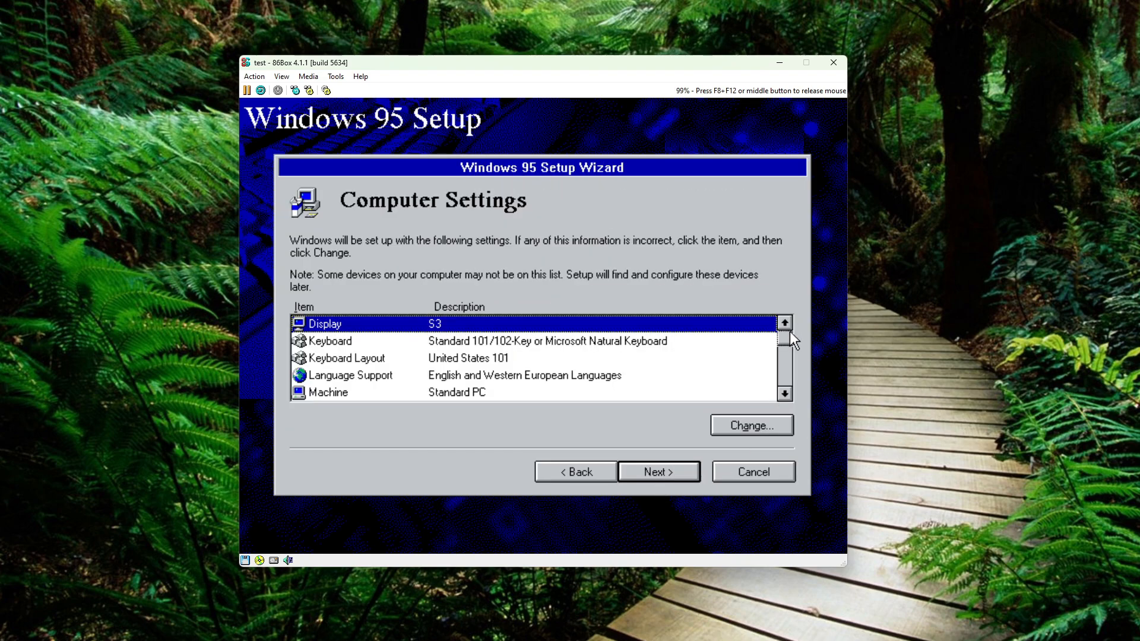
mouse_move(784, 339)
mouse_down()
mouse_move(777, 382)
mouse_move(777, 335)
mouse_up()
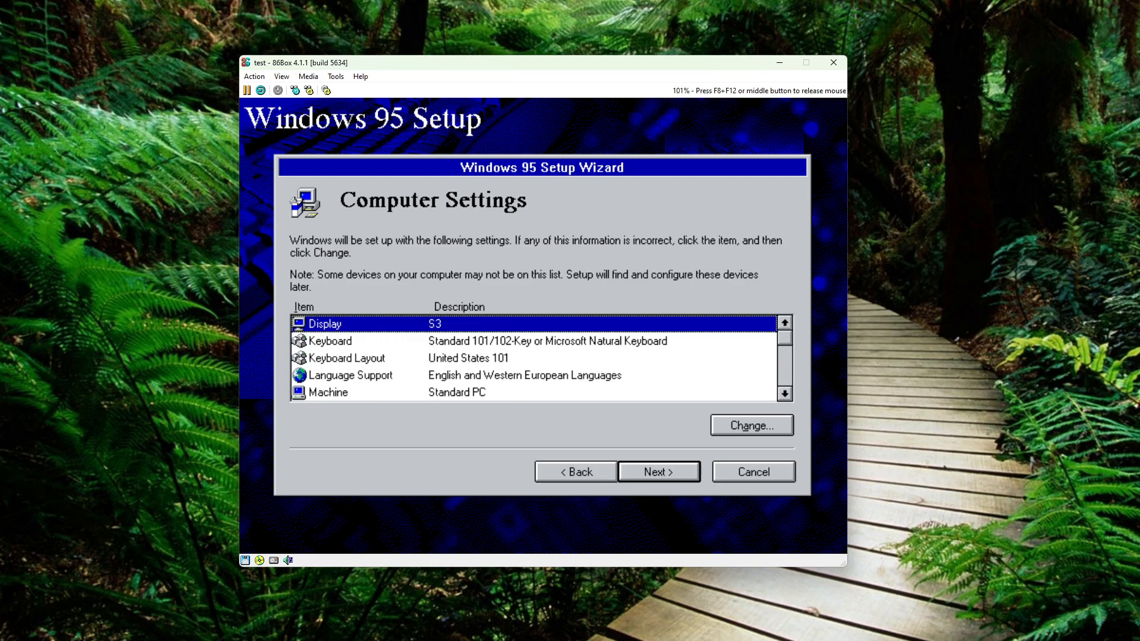
click(674, 475)
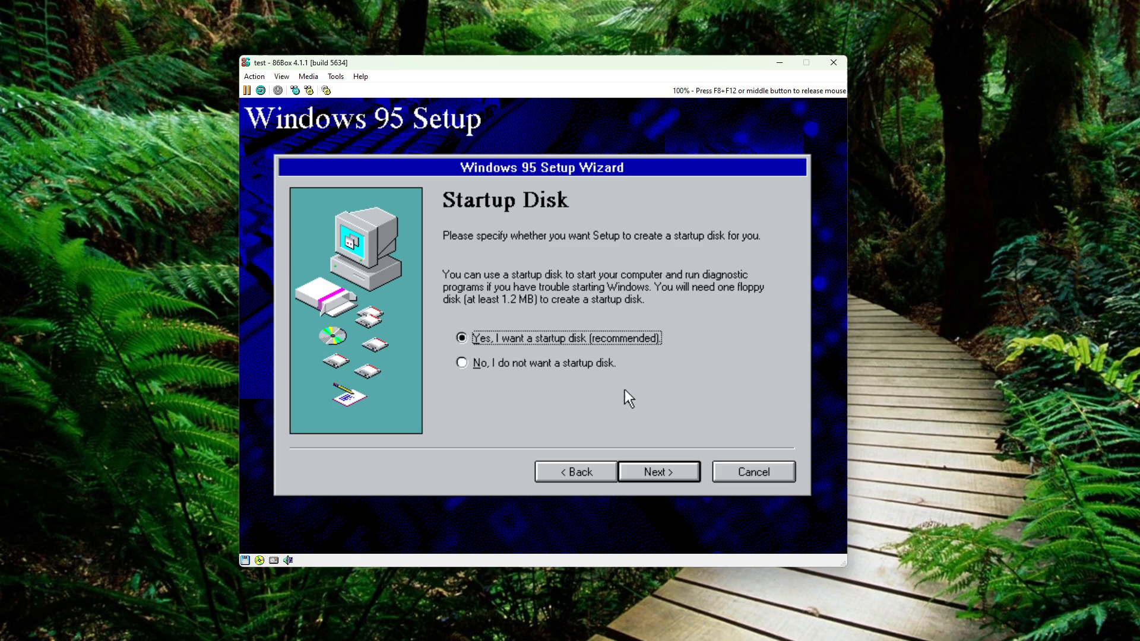
Skip the startup disk, eject the virtual floppy, and start copying Windows 95 files
click(599, 365)
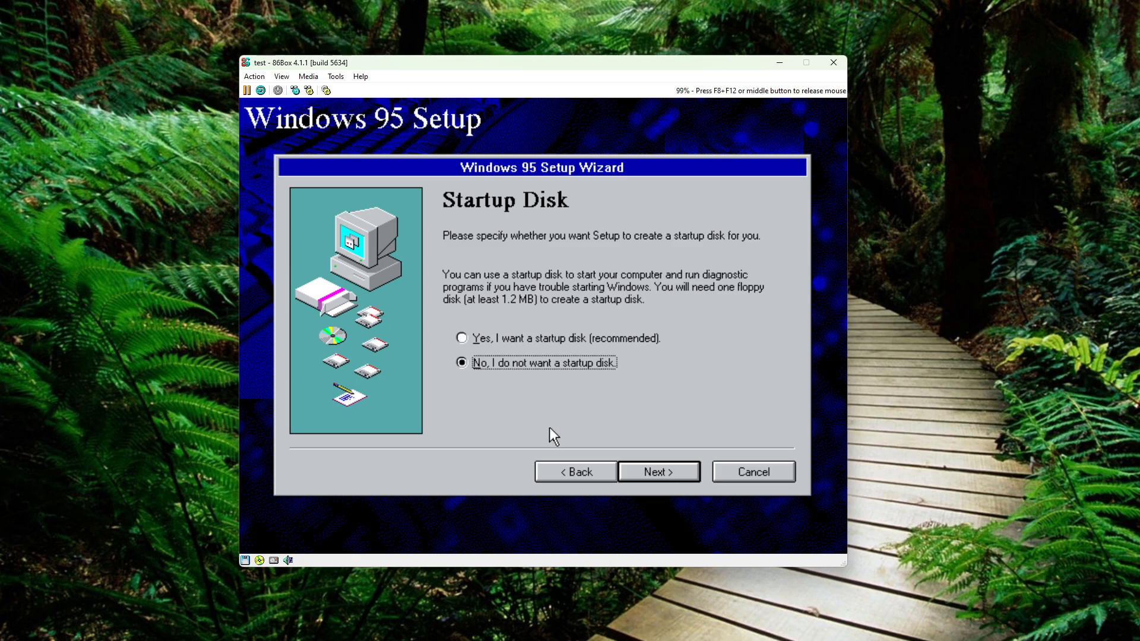
key(F8+F12)
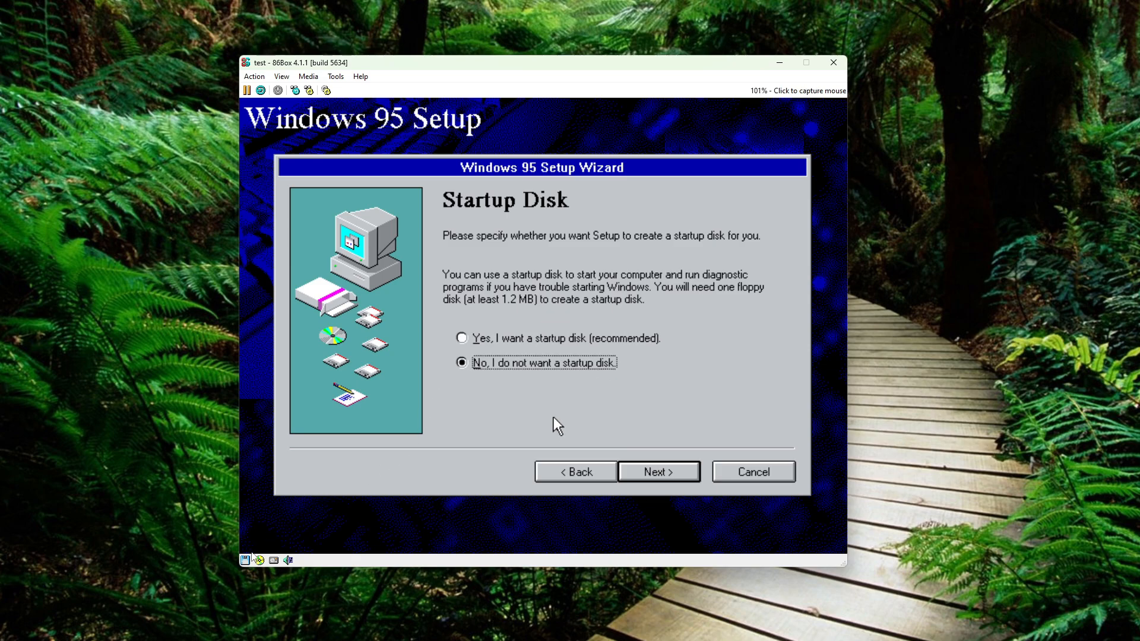
click(247, 559)
click(279, 547)
click(649, 475)
click(651, 475)
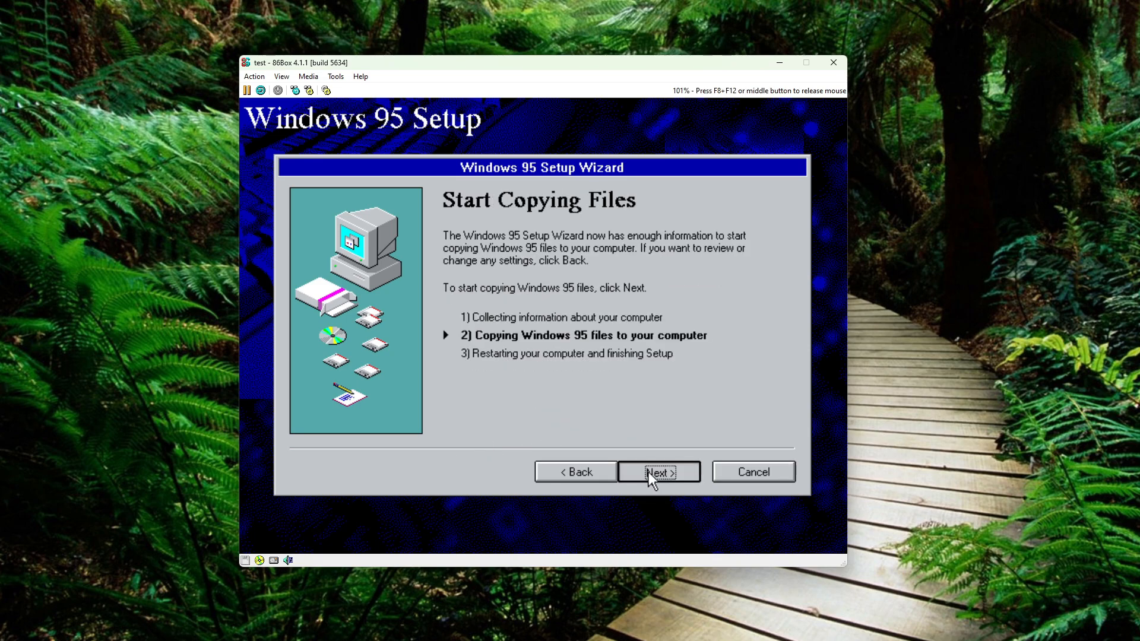
click(650, 473)
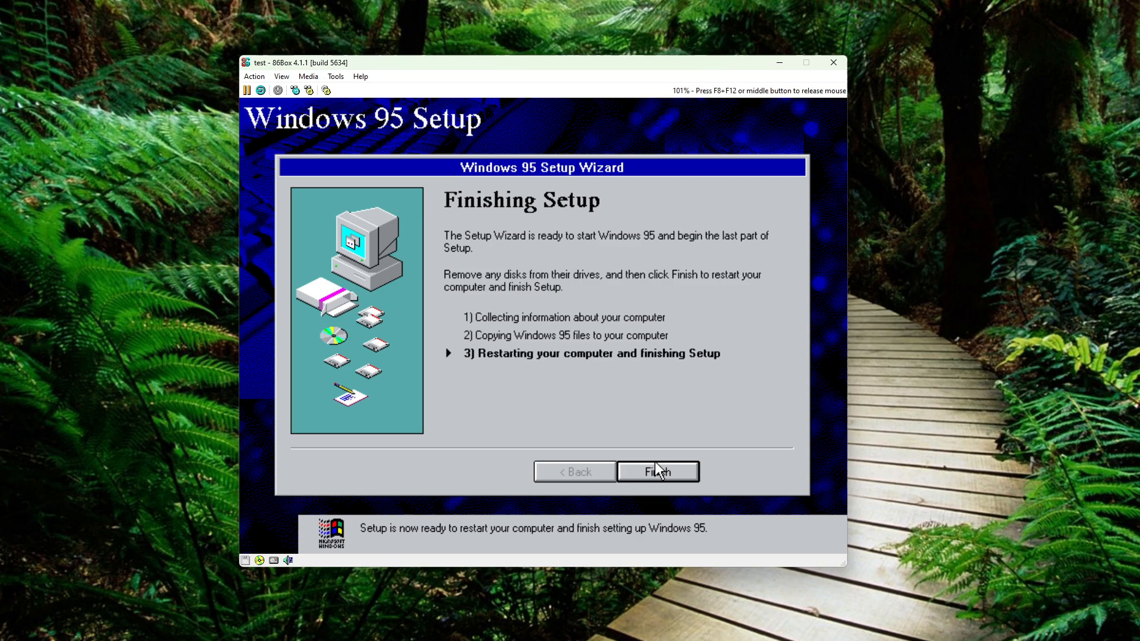
Once file copying completes, click Finish to restart the VM
click(646, 475)
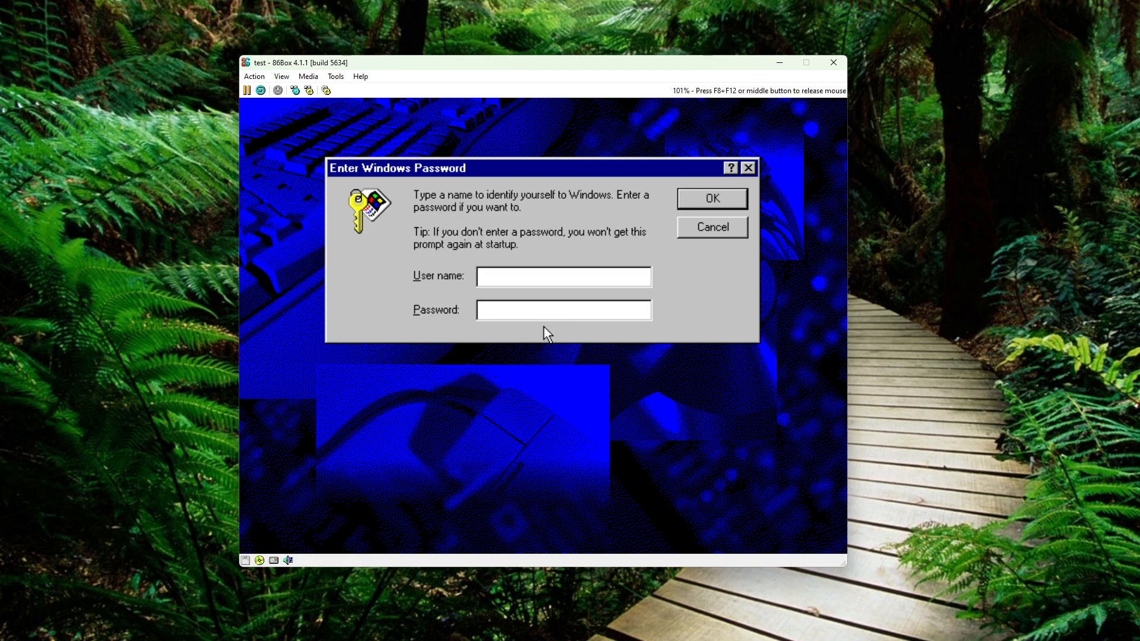
Enter a user name and a new Windows password, then confirm the password
text(Billy)
key(Tab)
text(***)
key(Return)
text(***)
key(Return)
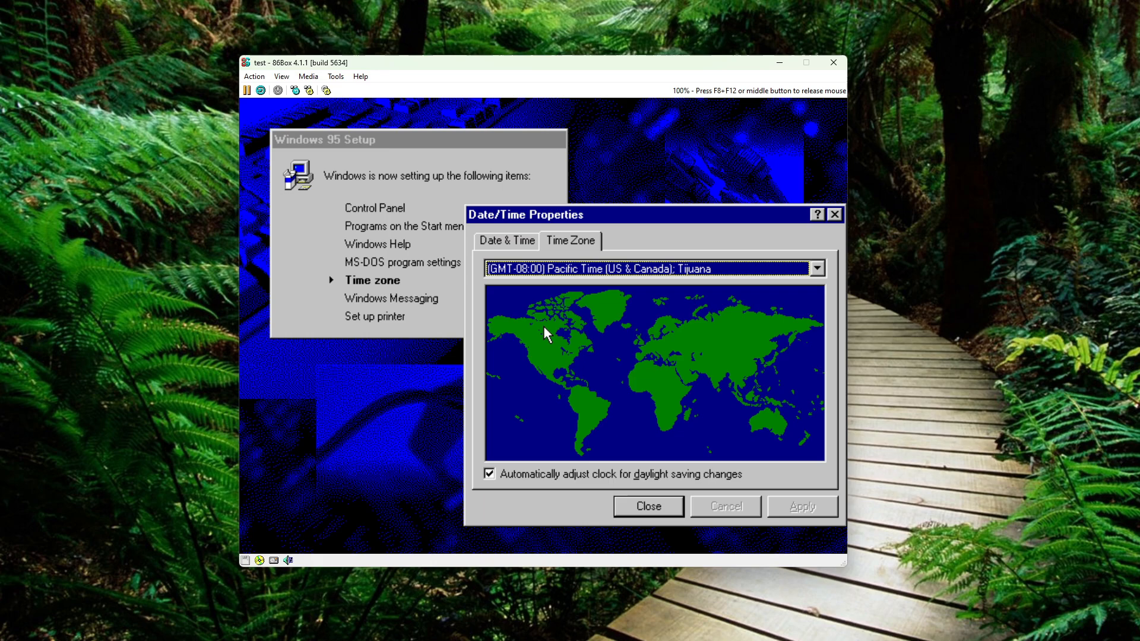
Set the time zone to Eastern Time (US & Canada) and apply it
click(597, 272)
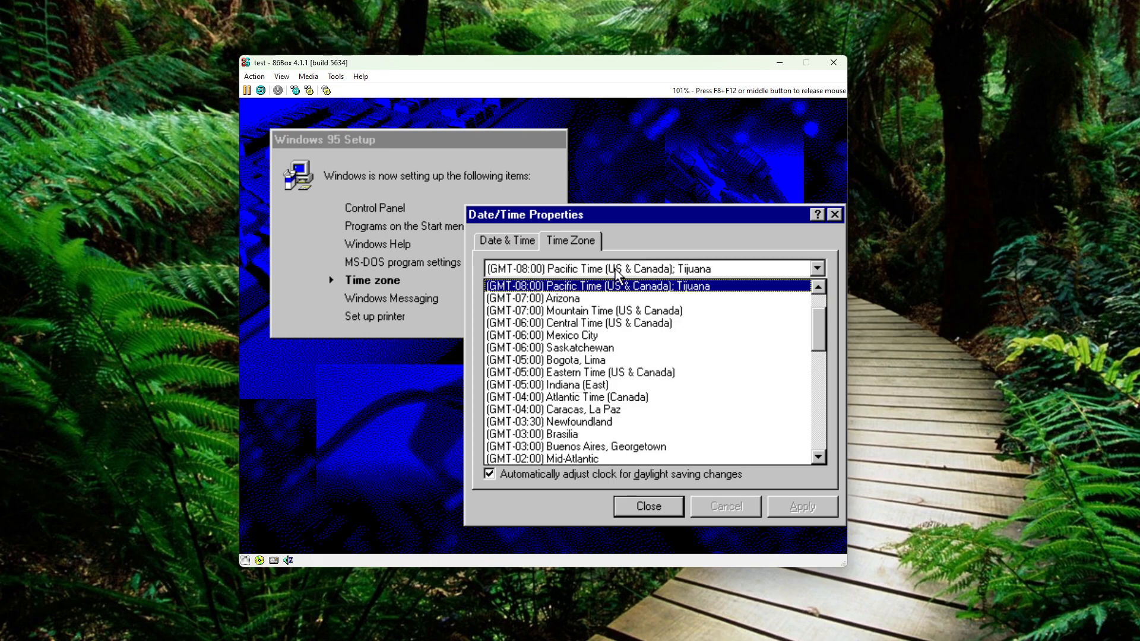
click(589, 374)
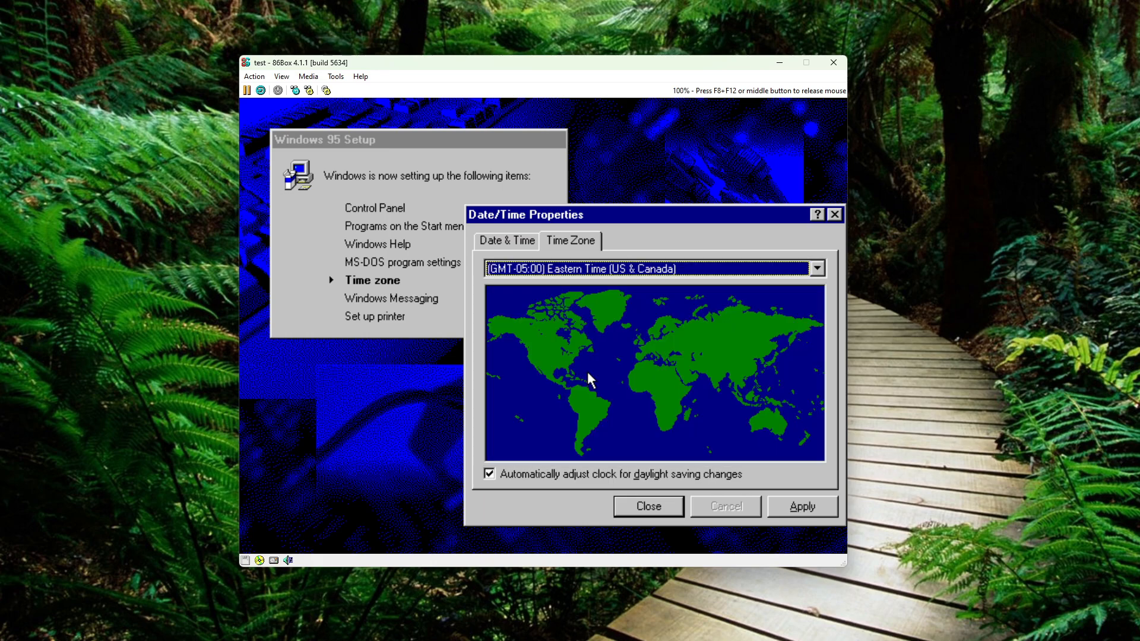
click(825, 507)
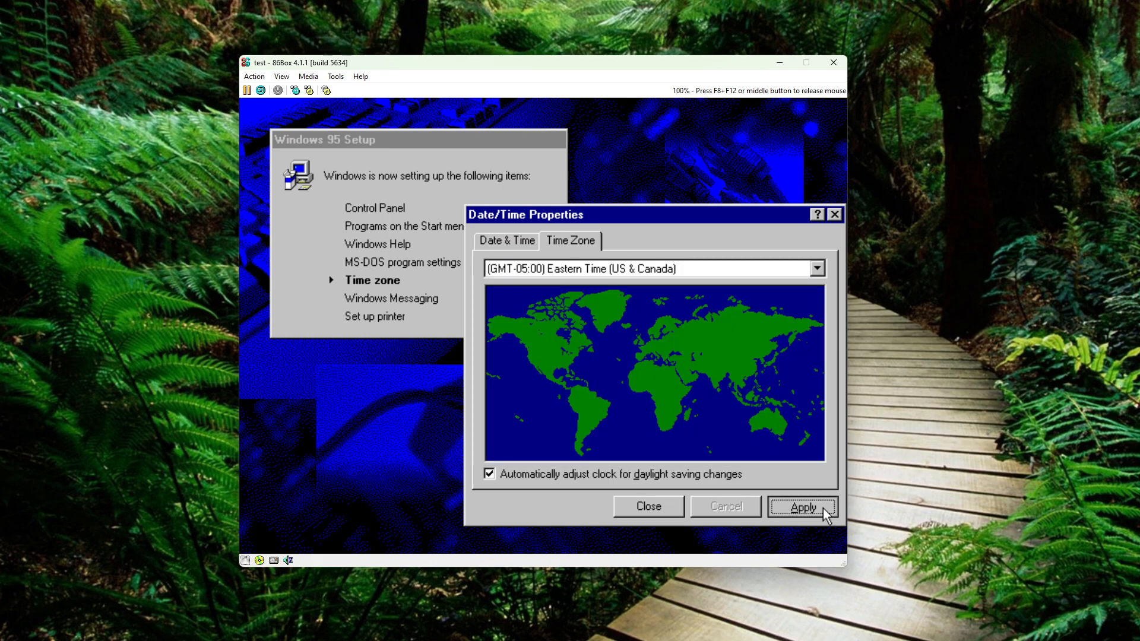
click(655, 509)
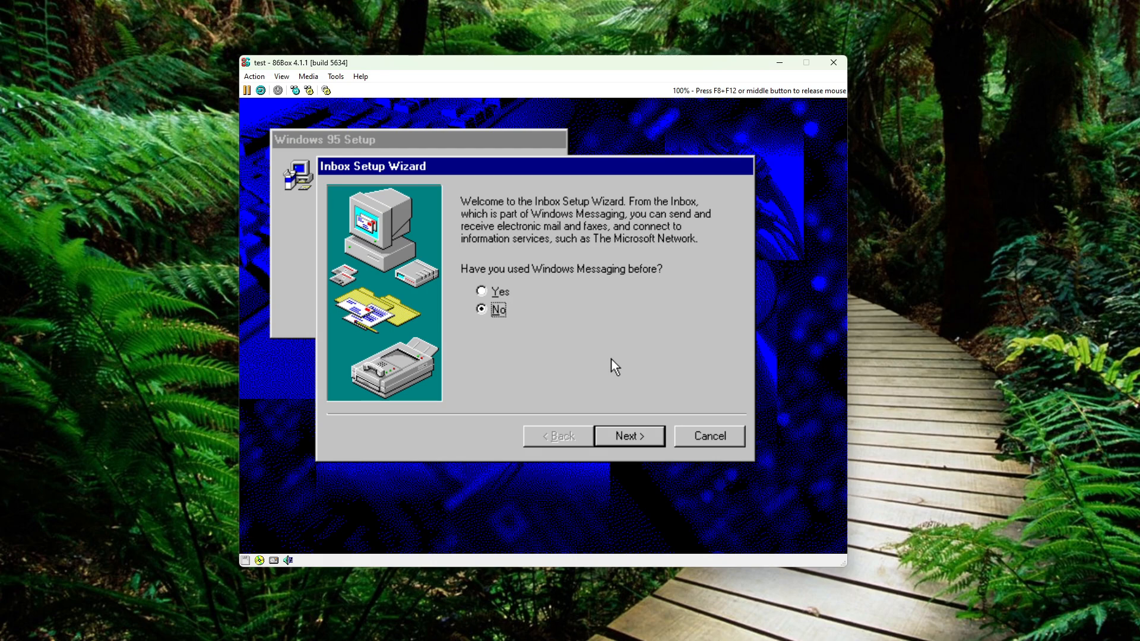
Cancel the Inbox setup wizard and skip adding a printer
click(729, 444)
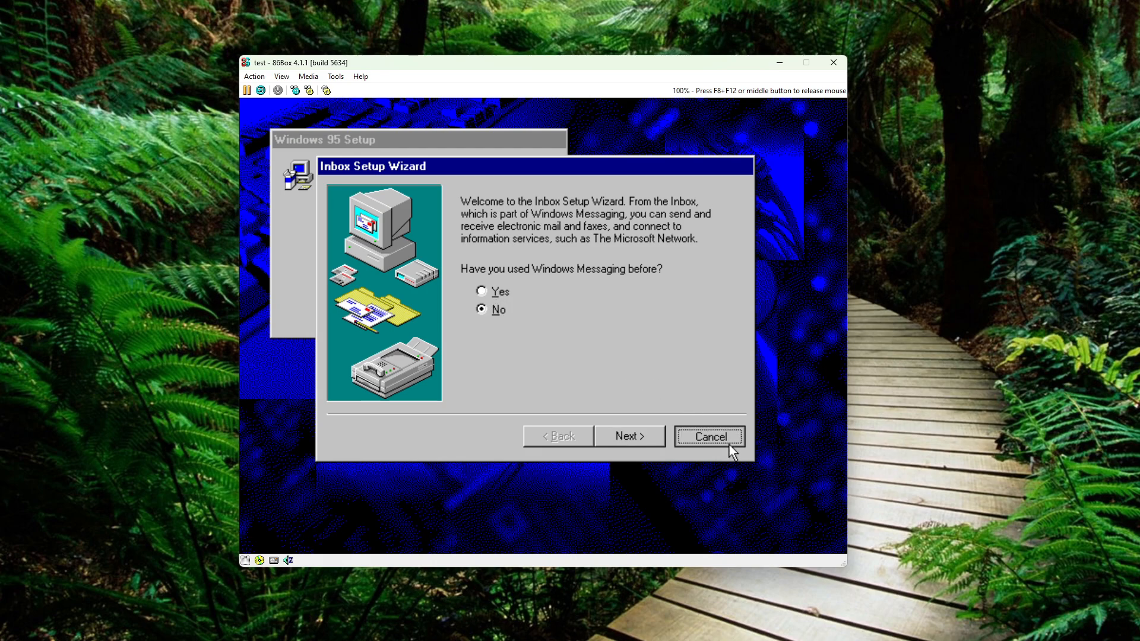
click(500, 378)
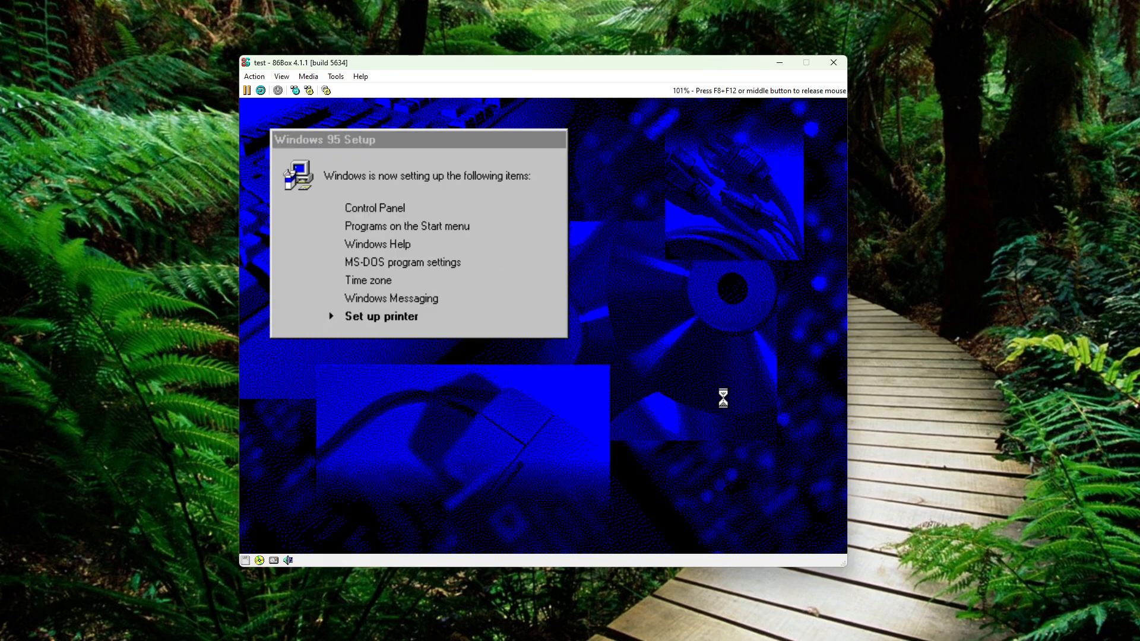
click(721, 456)
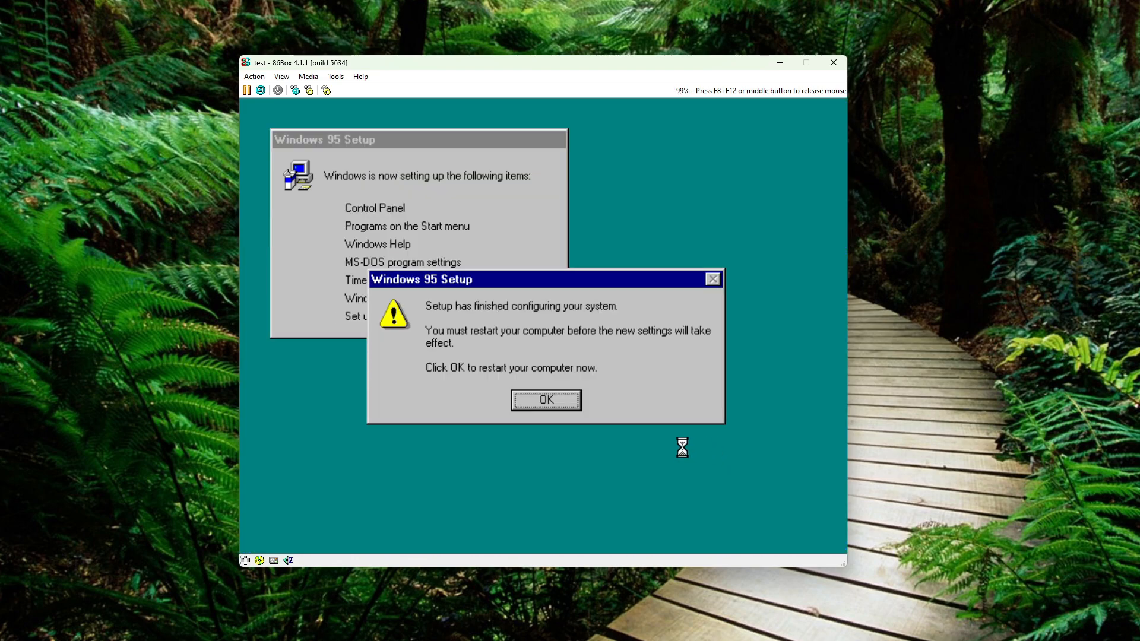
Accept the restart to finish configuration, then log on to Windows 95 with the account password
click(547, 403)
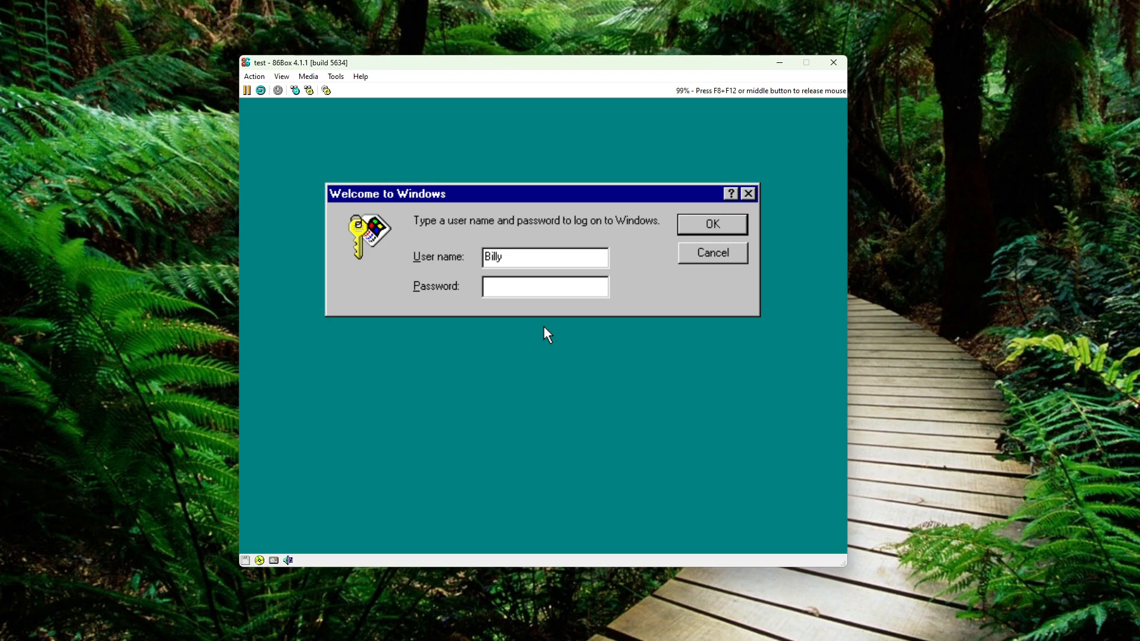
text(***)
key(Return)
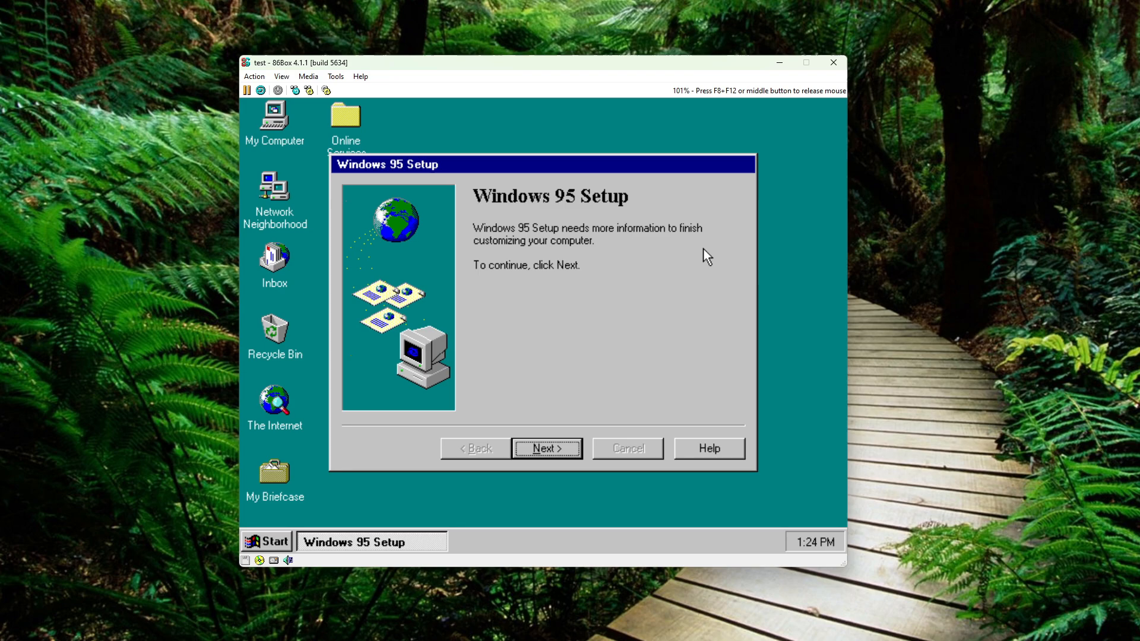
In Display Properties, set the desktop area to 1024 by 768 and colours to True Color (32 bit)
right_click(477, 127)
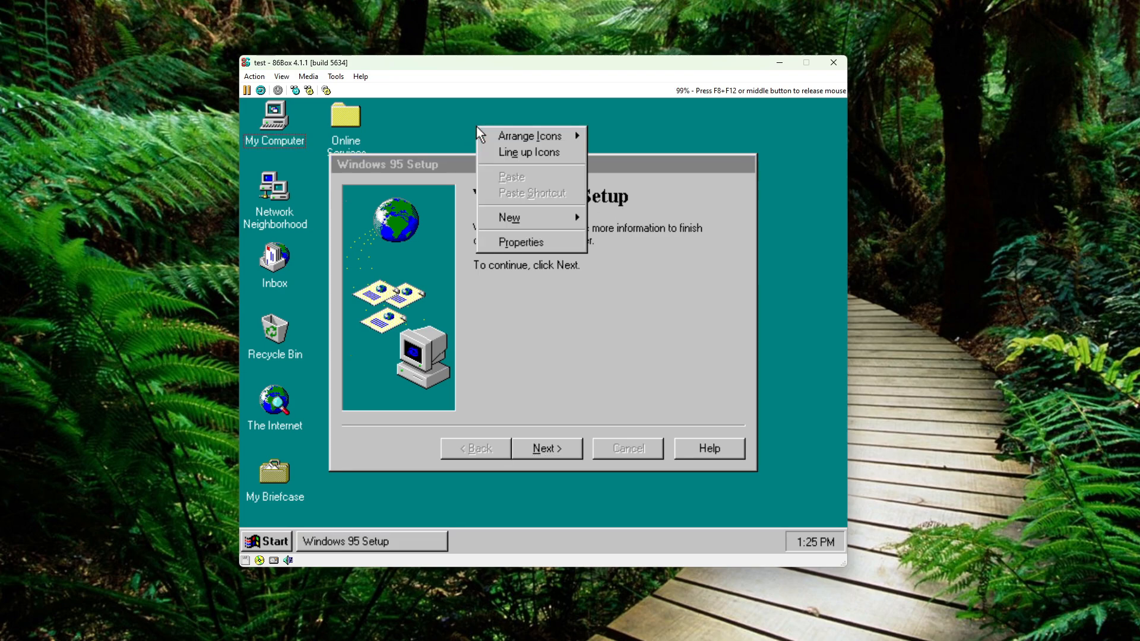
click(536, 240)
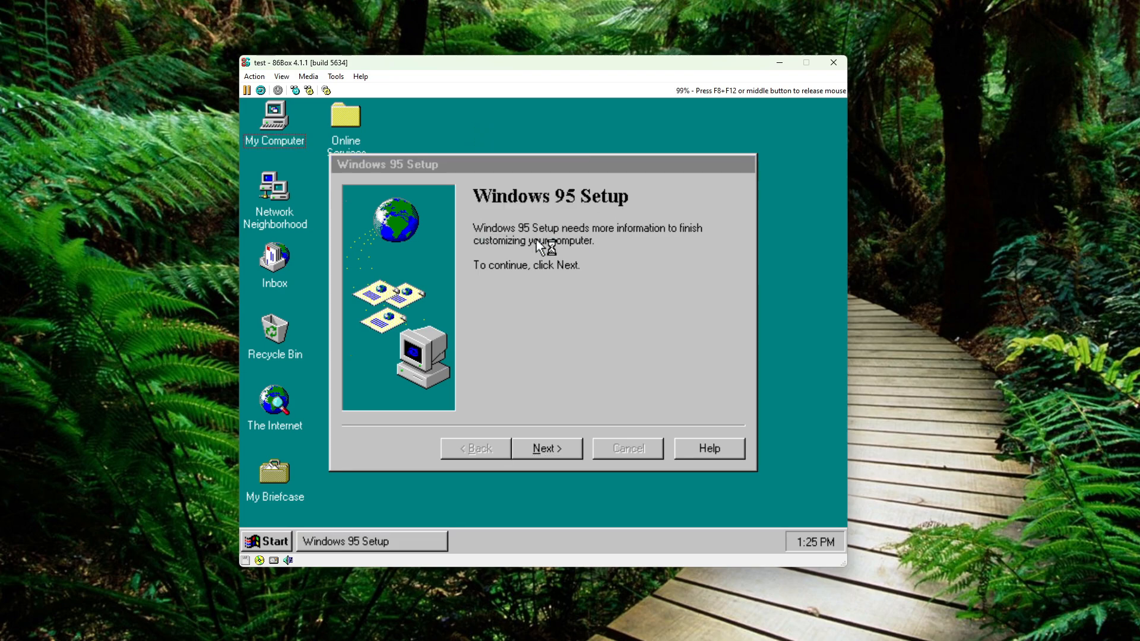
click(497, 138)
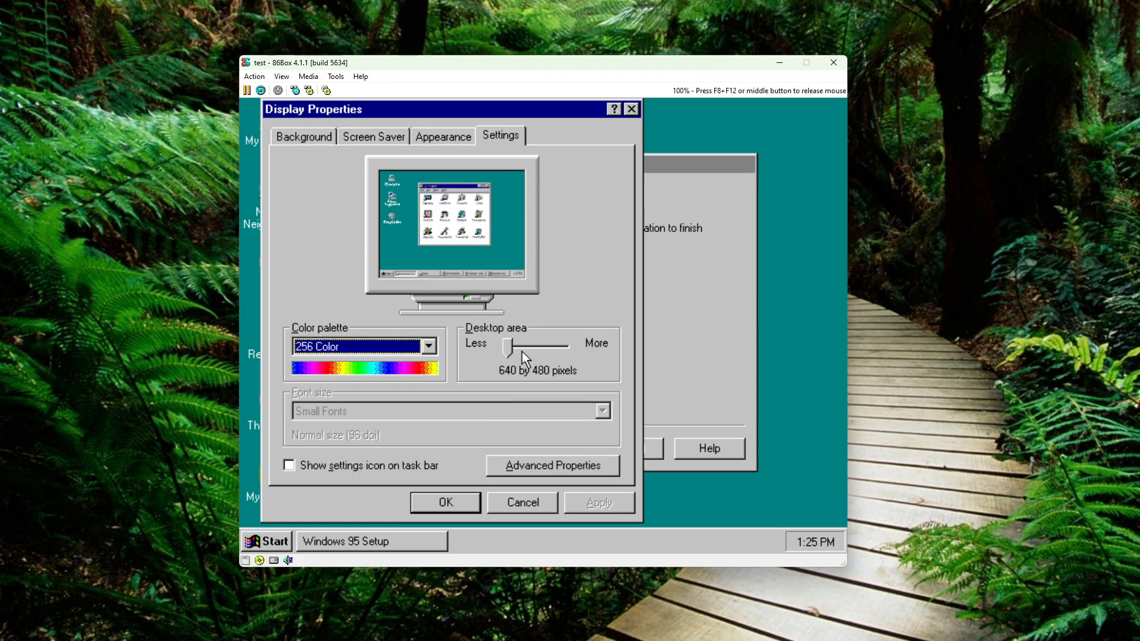
drag(507, 346, 530, 344)
click(430, 346)
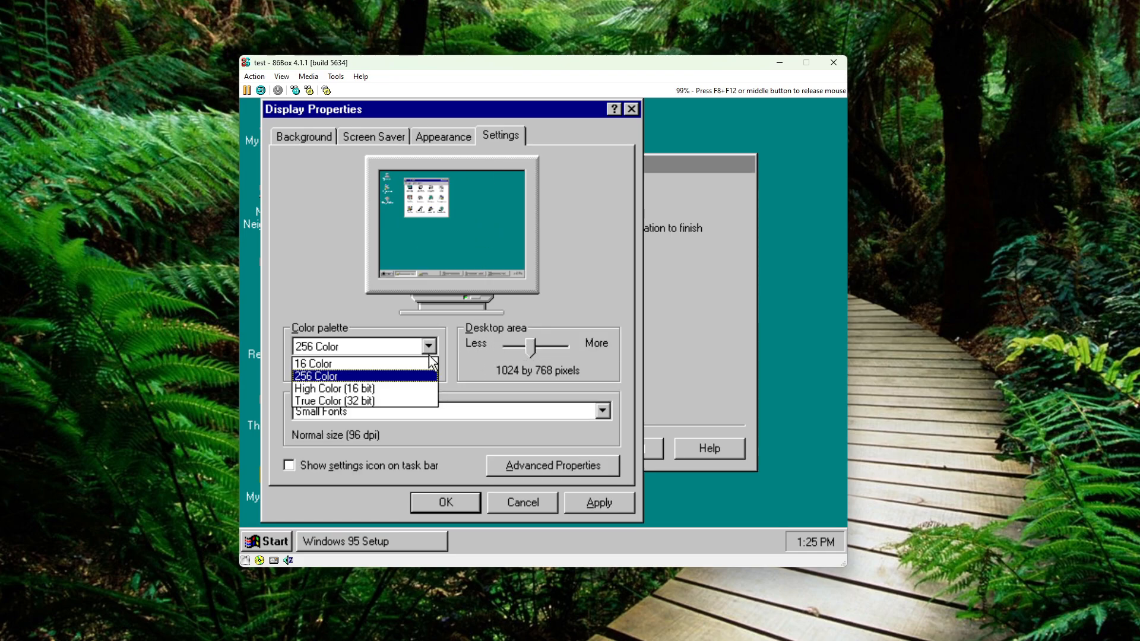
click(420, 401)
Apply the new display settings without specifying a monitor or restarting, and keep them
click(601, 500)
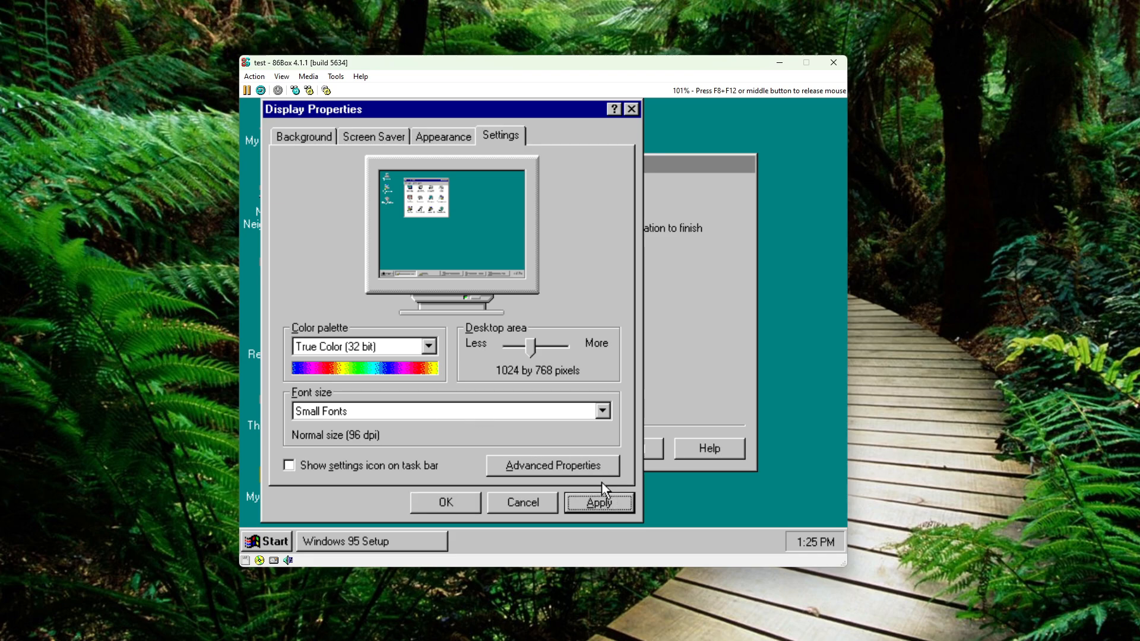
click(551, 383)
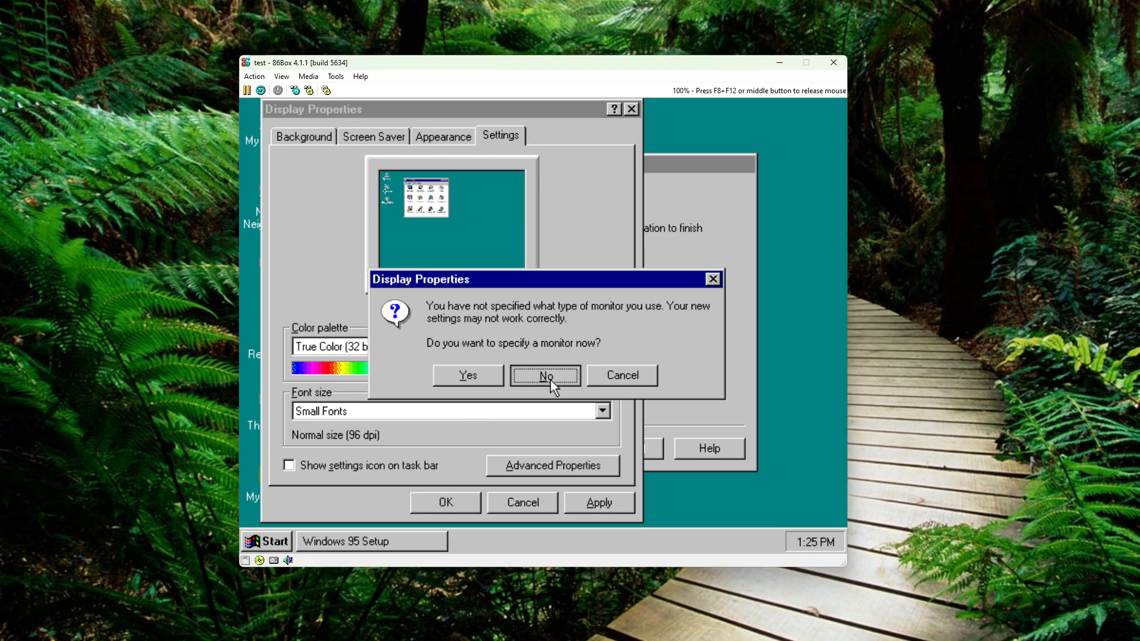
click(530, 389)
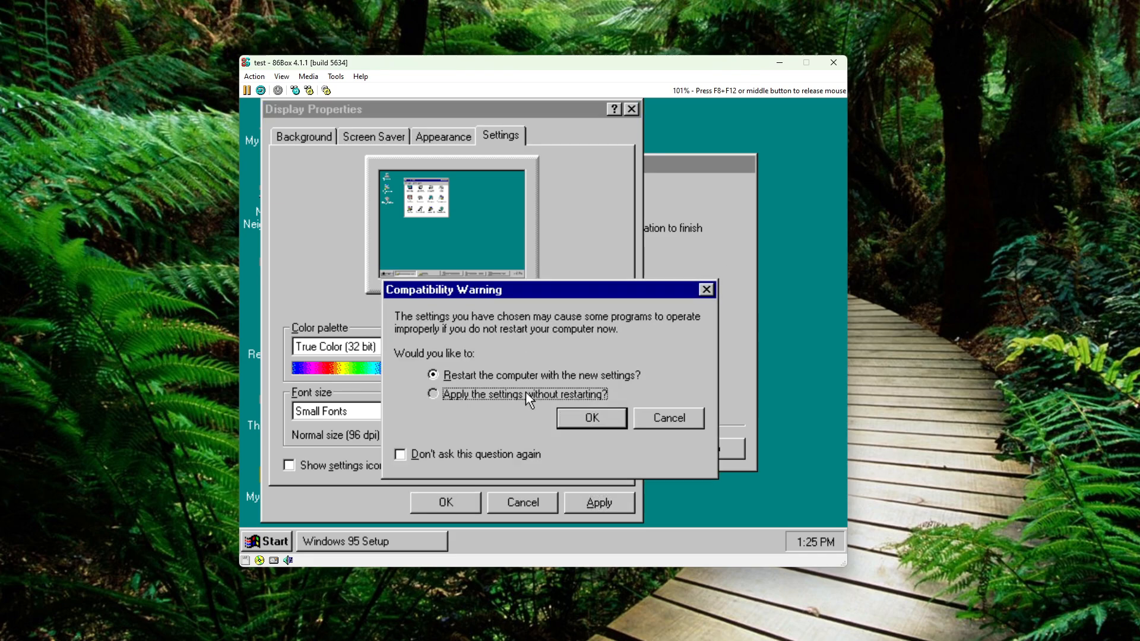
click(584, 414)
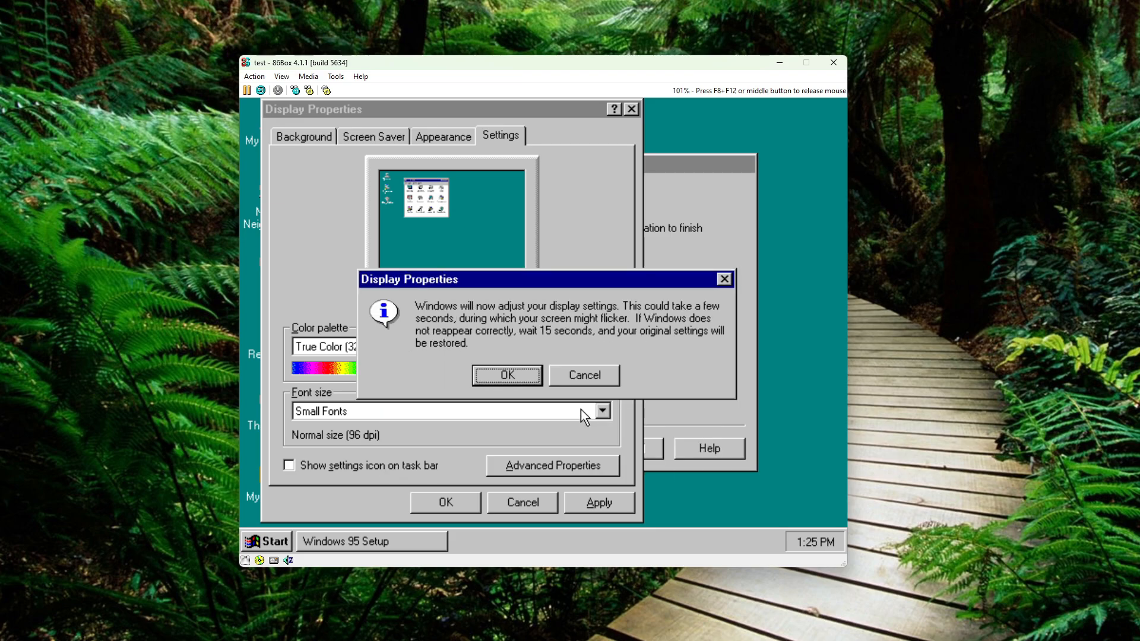
click(501, 374)
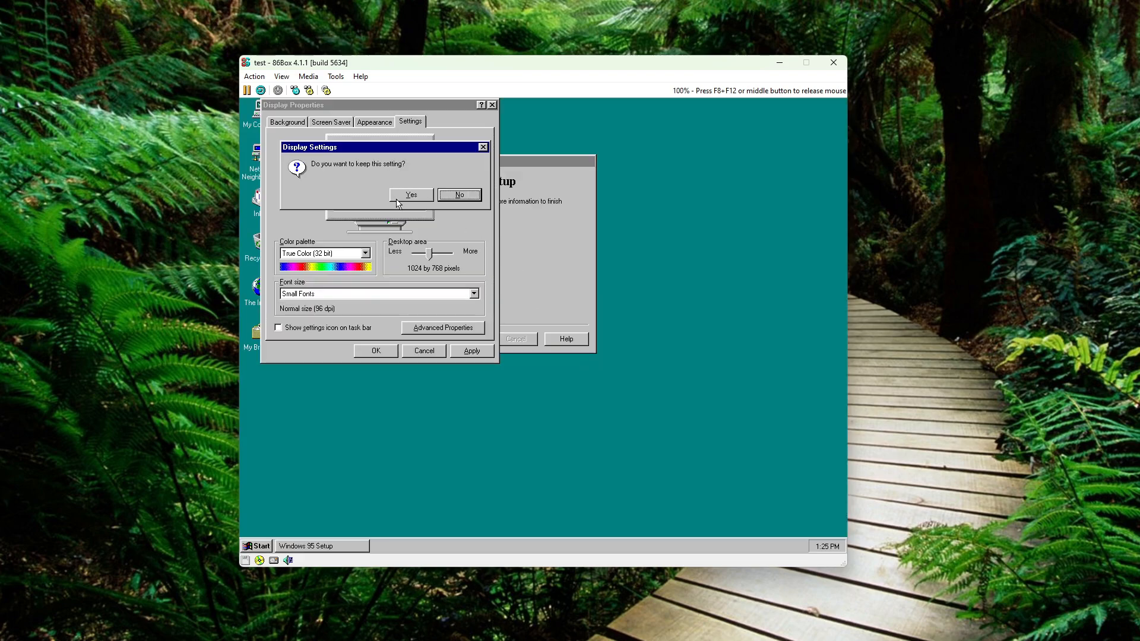
click(414, 200)
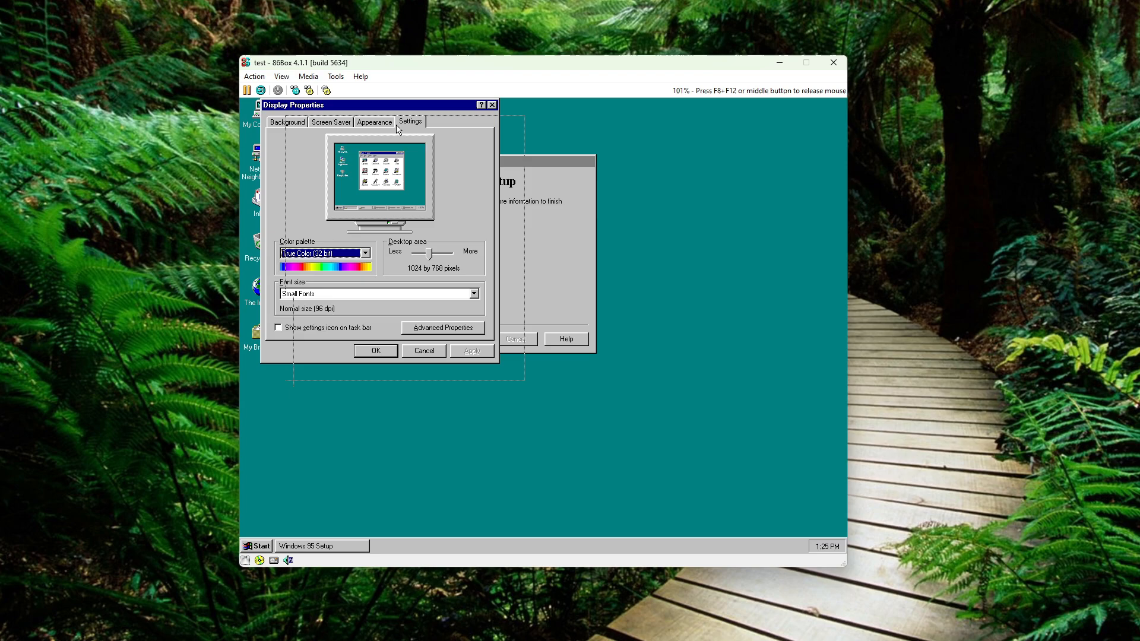
click(515, 436)
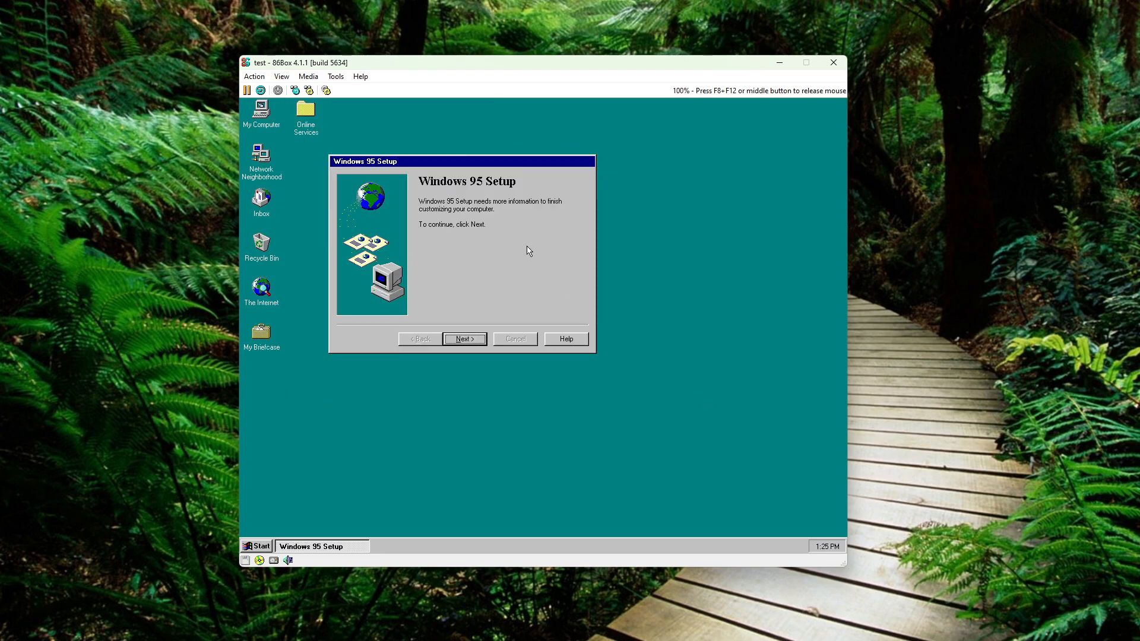
Drag the Windows 95 Setup dialog down and right toward the centre of the 1024x768 desktop
drag(452, 160, 475, 195)
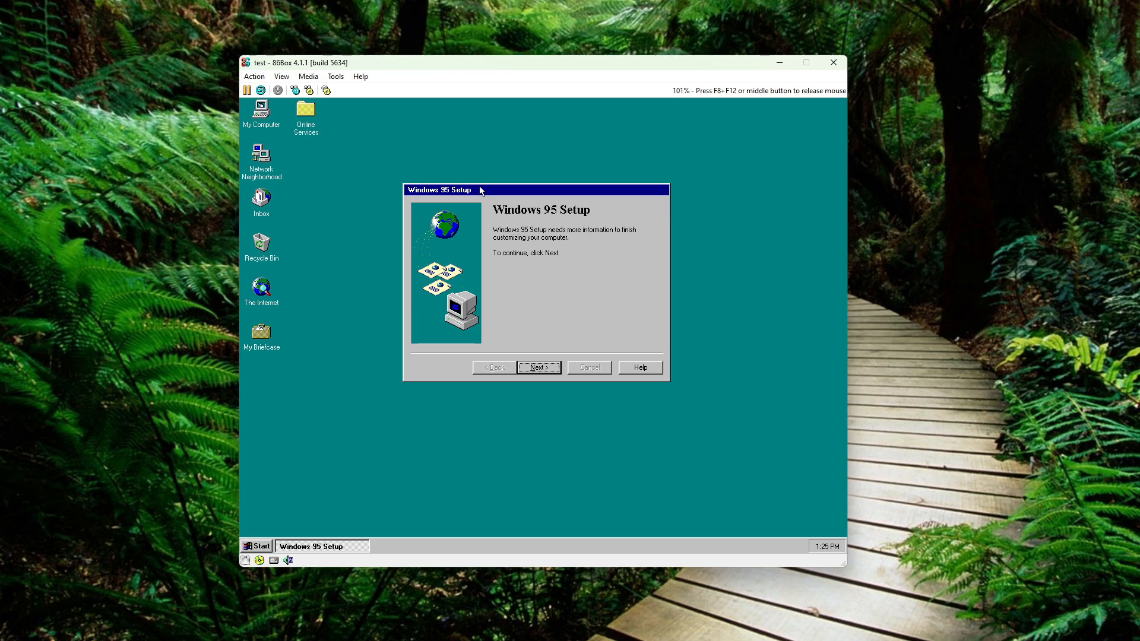
drag(479, 189, 487, 203)
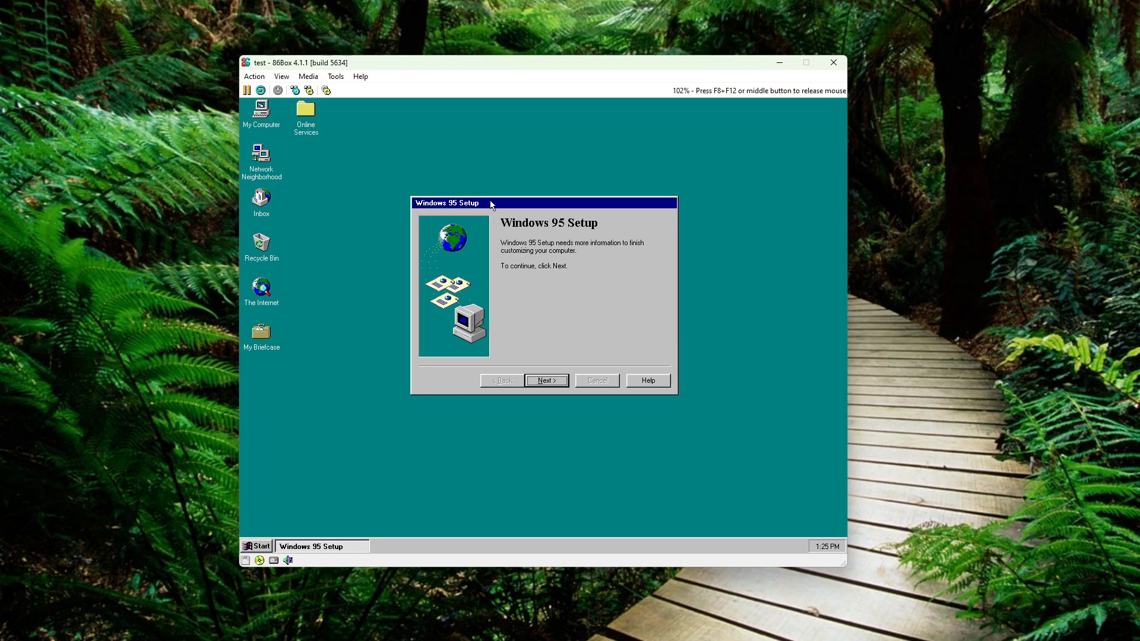